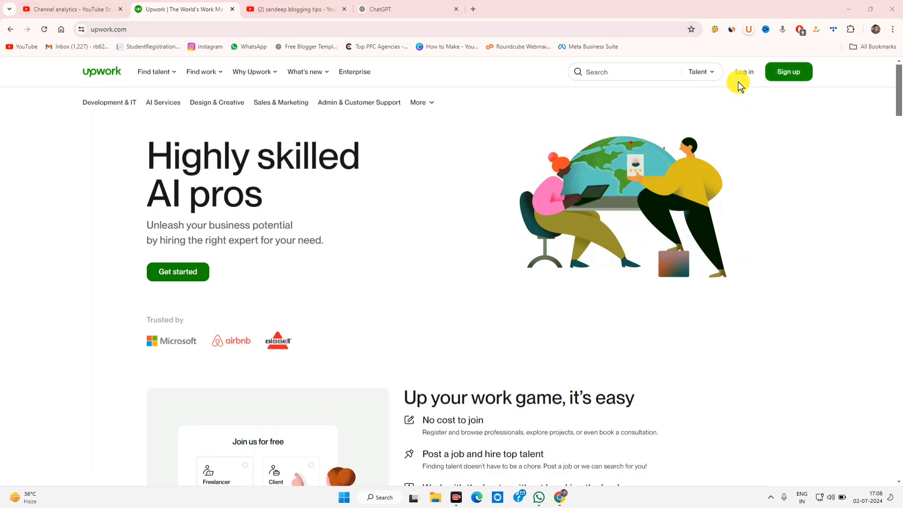
Open the Upwork sign-up page for a new account
{"action": "left_click", "coordinate": [791, 79]}
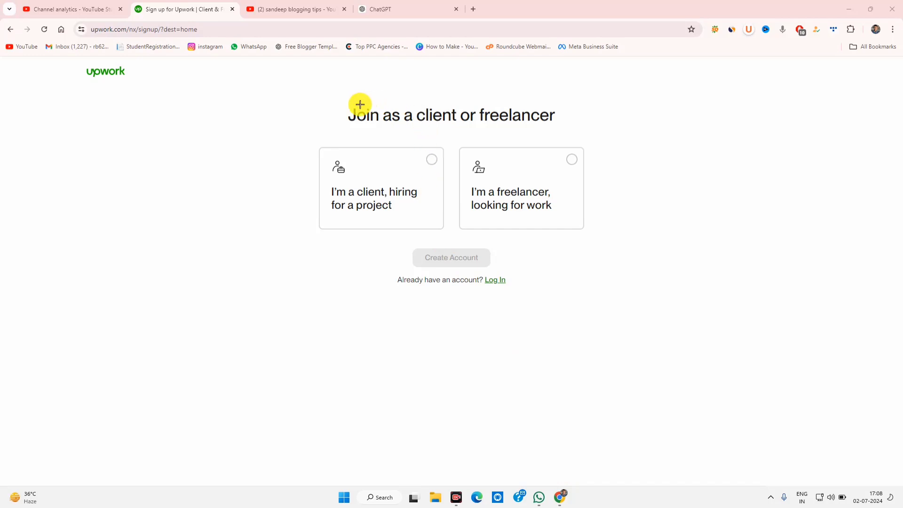
{"action": "mouse_move", "coordinate": [341, 106]}
{"action": "left_mouse_down"}
{"action": "mouse_move", "coordinate": [484, 133]}
{"action": "mouse_move", "coordinate": [584, 128]}
{"action": "left_mouse_up"}
{"action": "left_click_drag", "start_coordinate": [313, 158], "coordinate": [442, 230]}
{"action": "left_click_drag", "start_coordinate": [378, 183], "coordinate": [422, 206]}
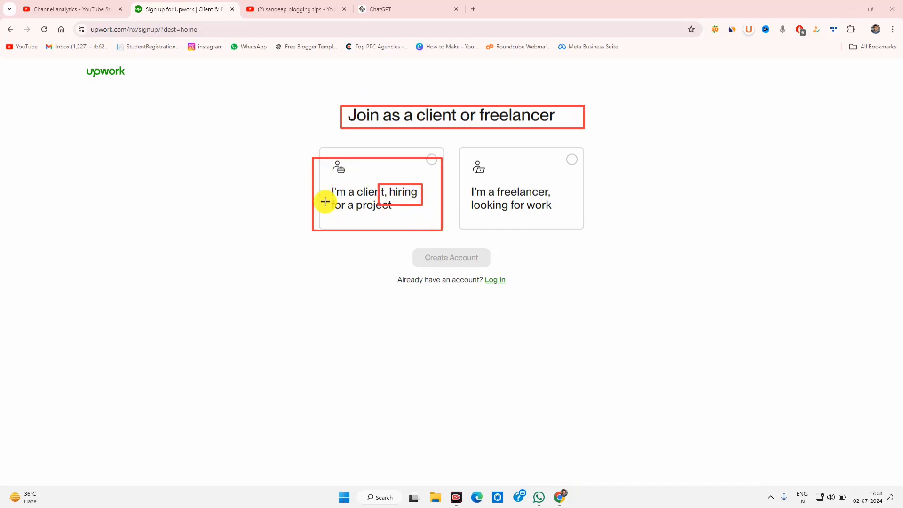
{"action": "left_click_drag", "start_coordinate": [327, 197], "coordinate": [429, 215]}
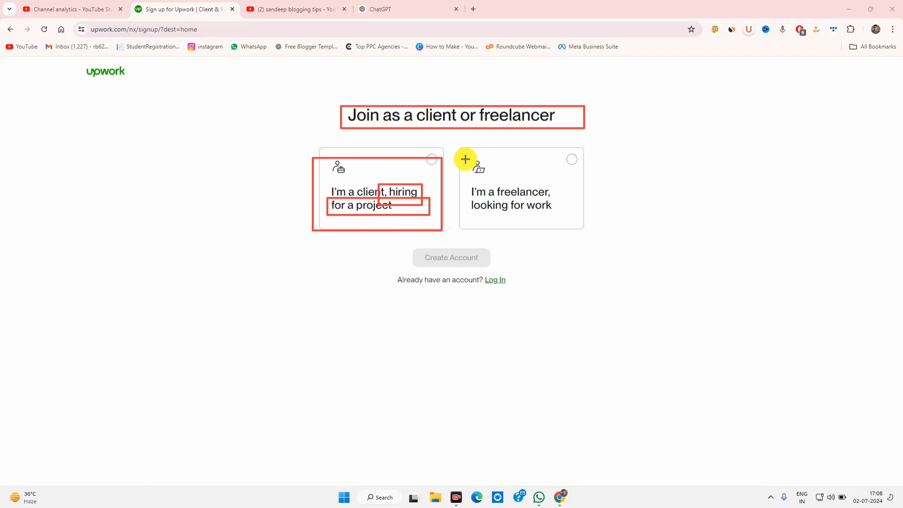
{"action": "mouse_move", "coordinate": [453, 143]}
{"action": "left_mouse_down"}
{"action": "mouse_move", "coordinate": [481, 169]}
{"action": "mouse_move", "coordinate": [608, 227]}
{"action": "left_mouse_up"}
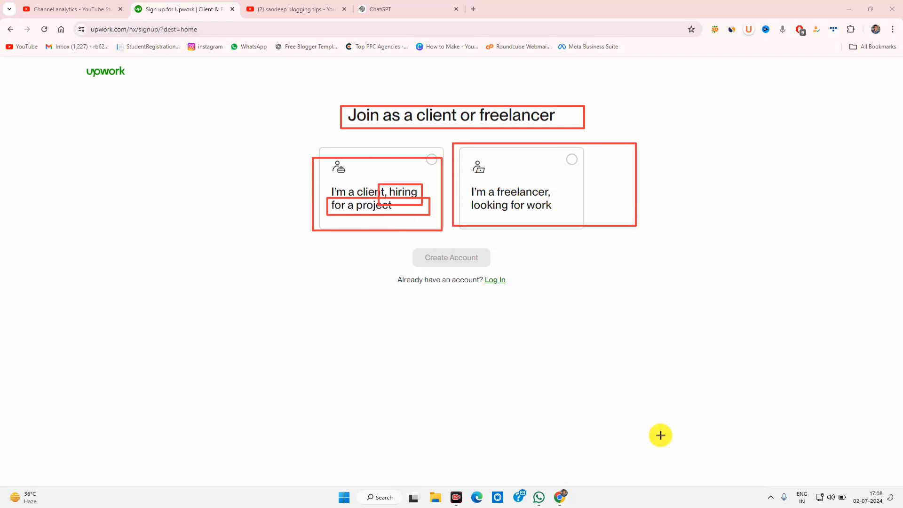
{"action": "key", "text": "Escape"}
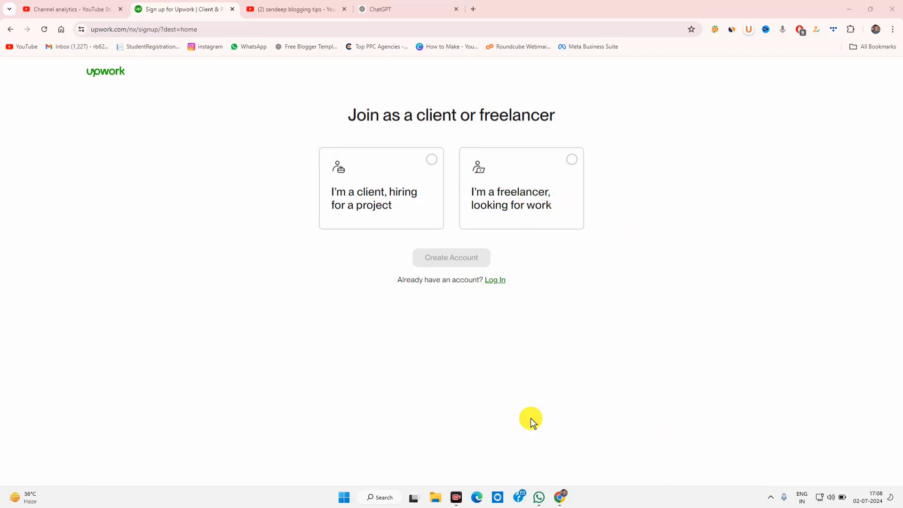
Apply as a freelancer looking for work, agree to the Upwork Terms of Service and create the account
{"action": "left_click", "coordinate": [534, 177]}
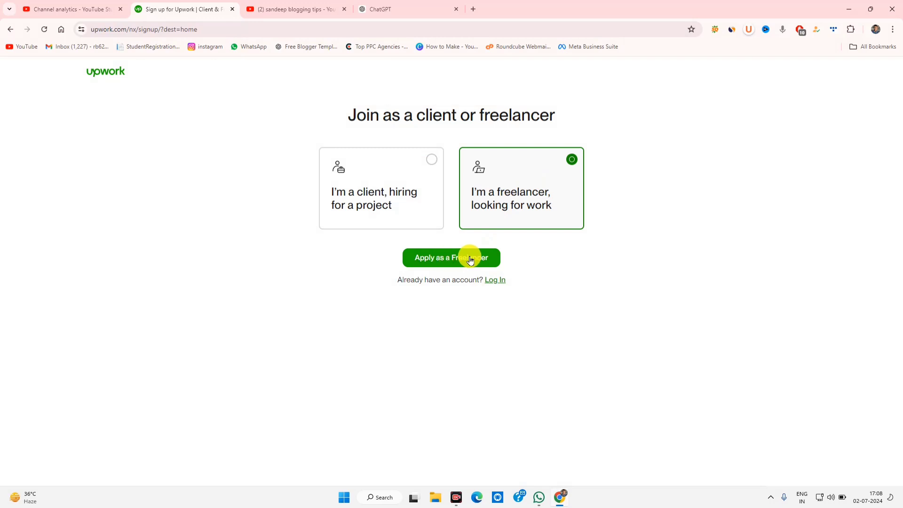
{"action": "left_click", "coordinate": [446, 259]}
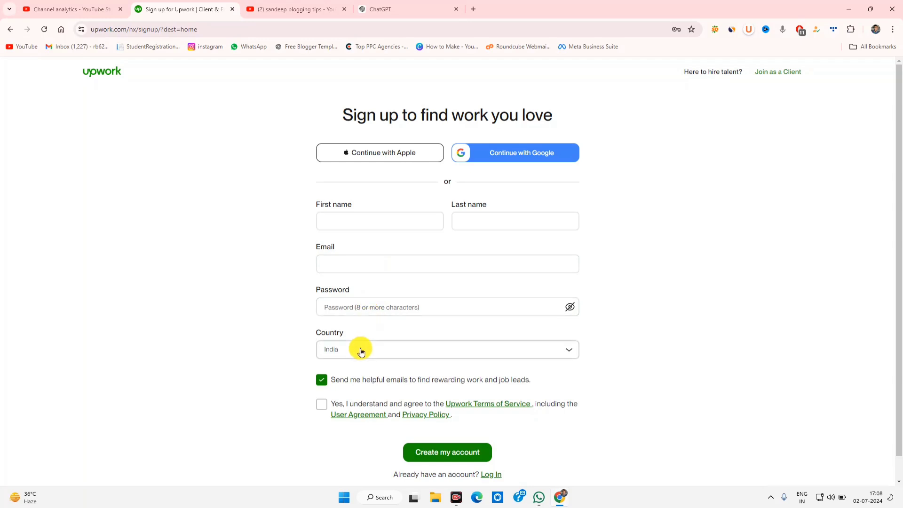
{"action": "left_click", "coordinate": [322, 405]}
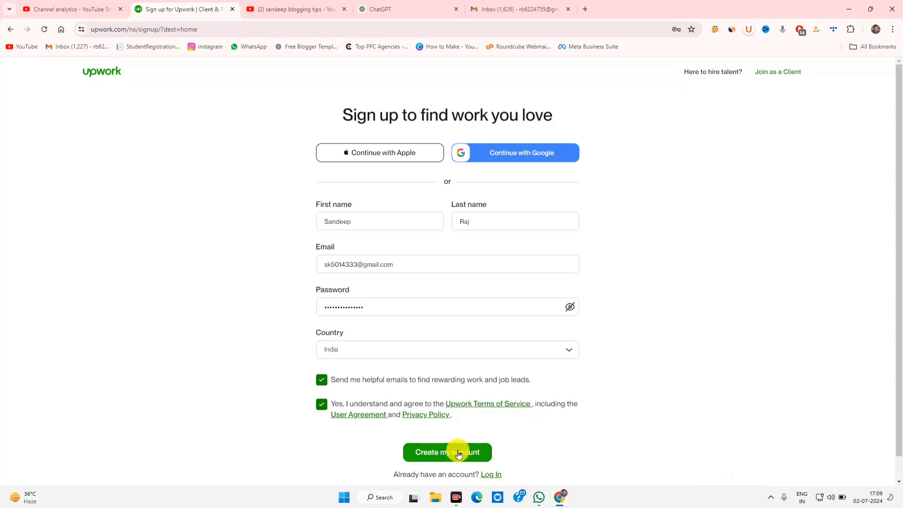
{"action": "left_click", "coordinate": [458, 450]}
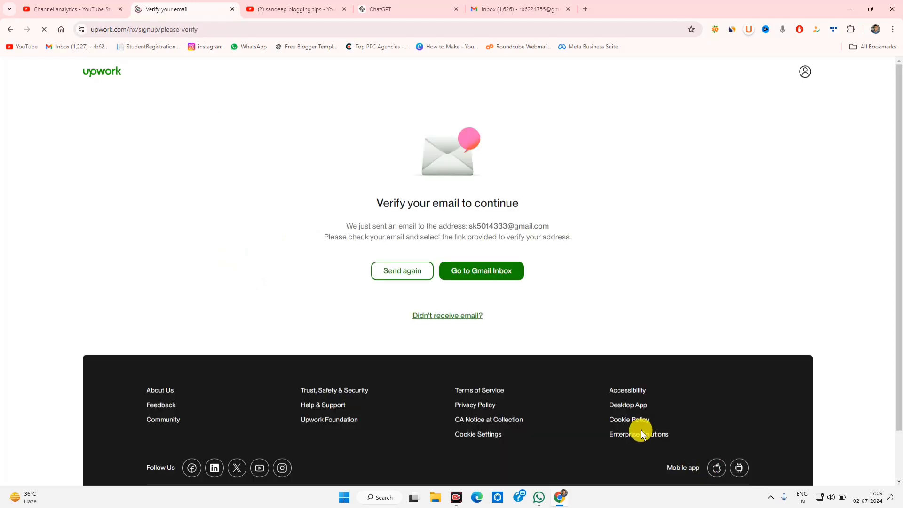
Switch to Gmail and verify the new account's email address from the Upwork verification message
{"action": "left_click_drag", "start_coordinate": [393, 201], "coordinate": [534, 197]}
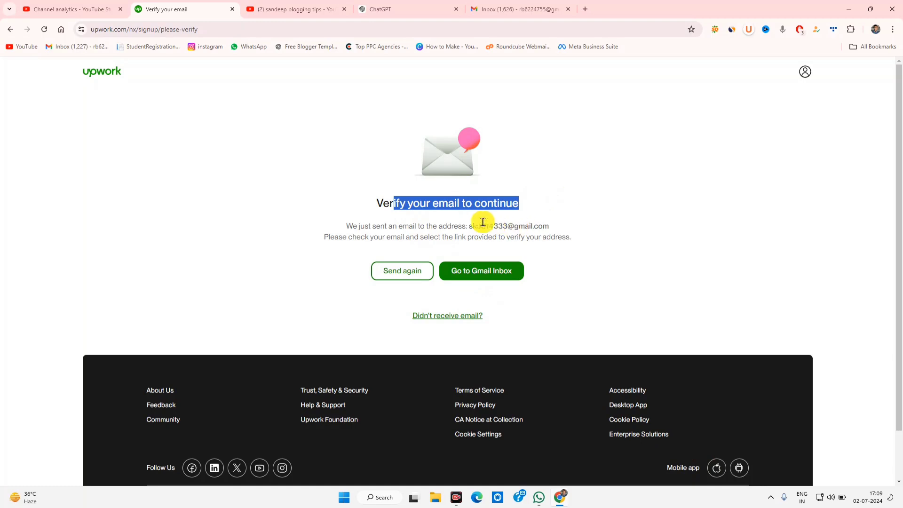
{"action": "left_click_drag", "start_coordinate": [470, 226], "coordinate": [550, 226]}
{"action": "left_click_drag", "start_coordinate": [411, 236], "coordinate": [549, 236]}
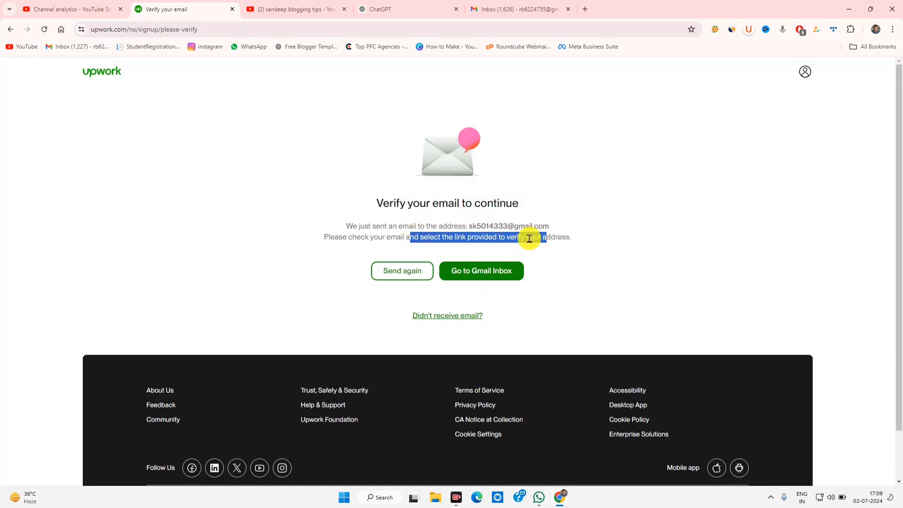
{"action": "left_click", "coordinate": [512, 9]}
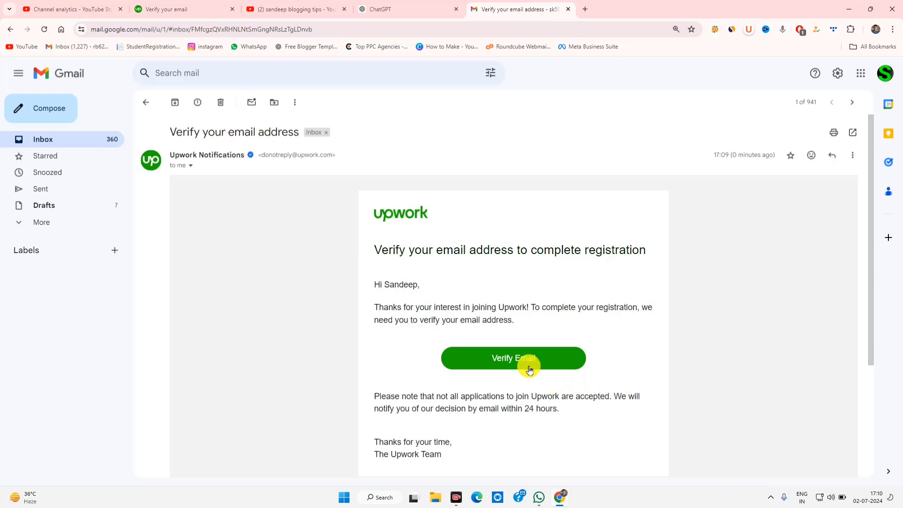
{"action": "left_click", "coordinate": [508, 360]}
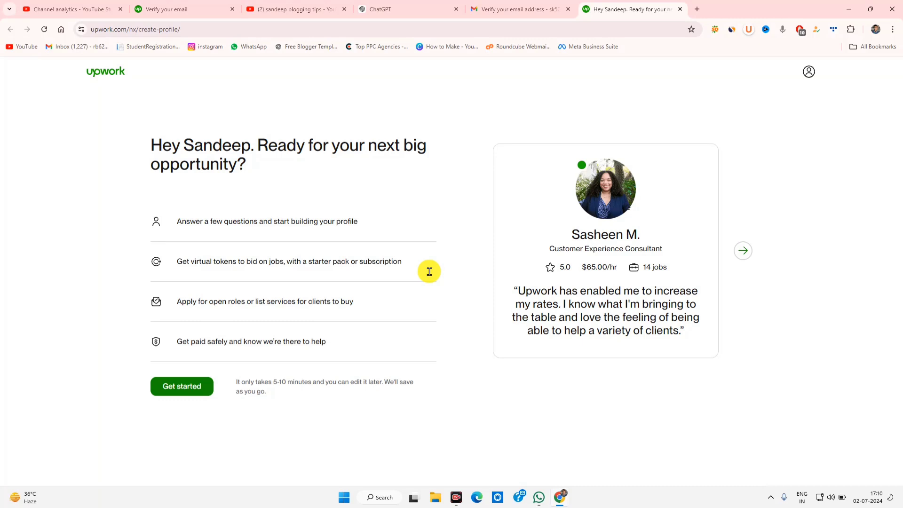
Start the profile questions and answer the freelancing experience question with "I am an expert"
{"action": "left_click", "coordinate": [177, 387]}
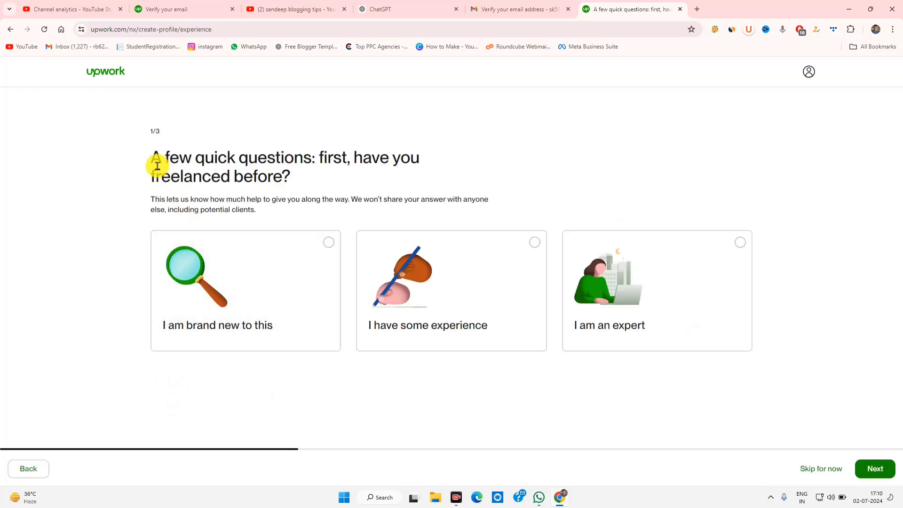
{"action": "left_click_drag", "start_coordinate": [151, 158], "coordinate": [320, 157]}
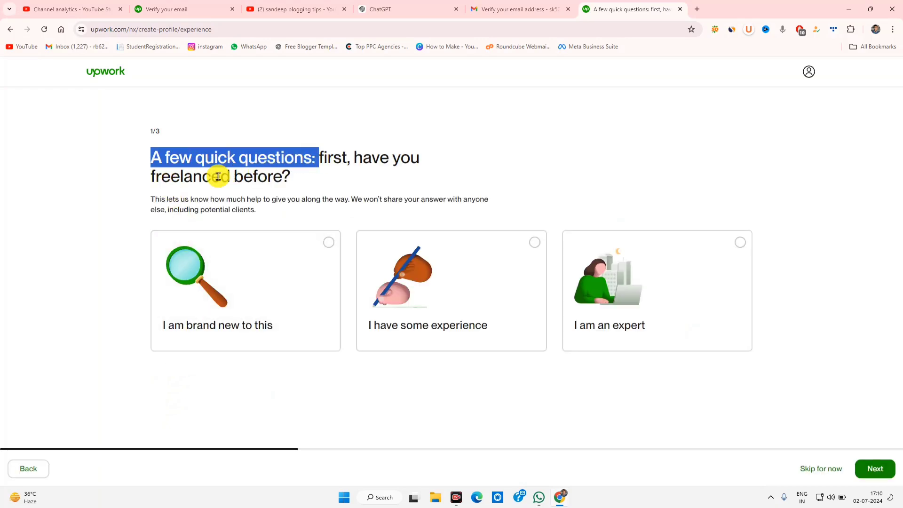
{"action": "left_click_drag", "start_coordinate": [218, 176], "coordinate": [297, 181]}
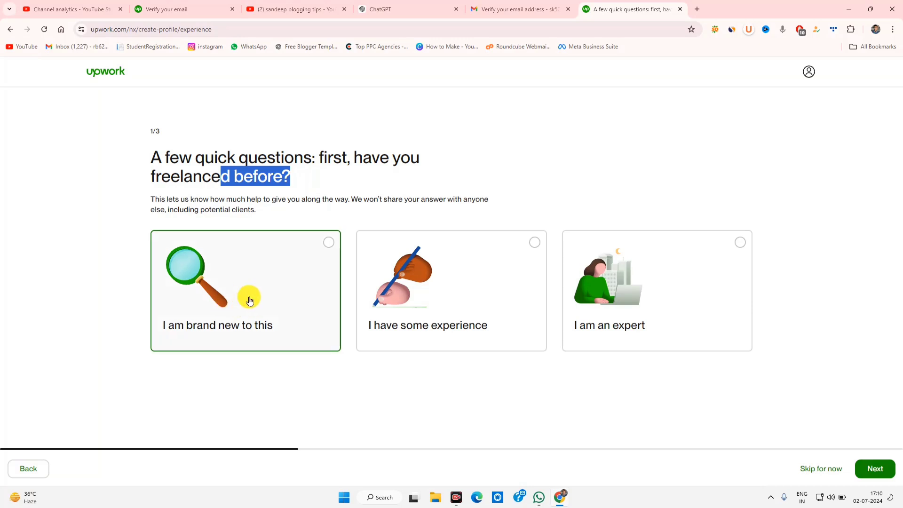
{"action": "left_click", "coordinate": [648, 316]}
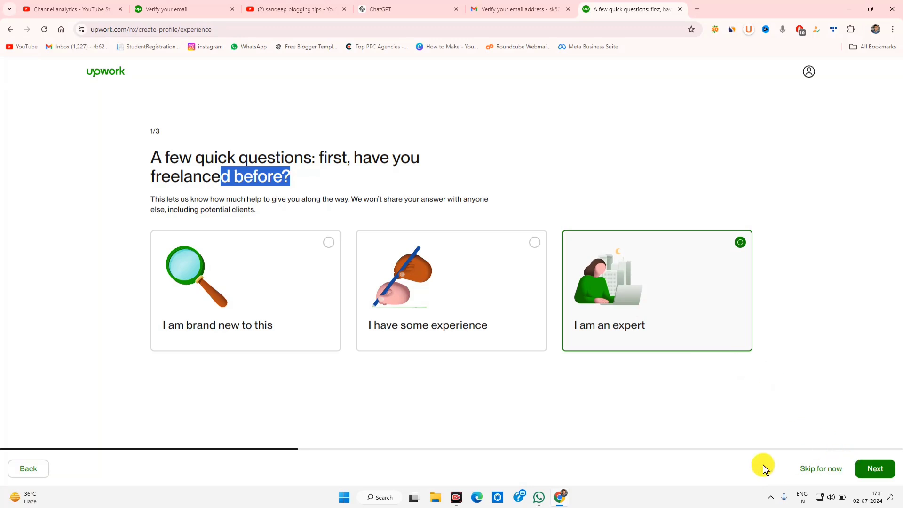
{"action": "left_click", "coordinate": [874, 465]}
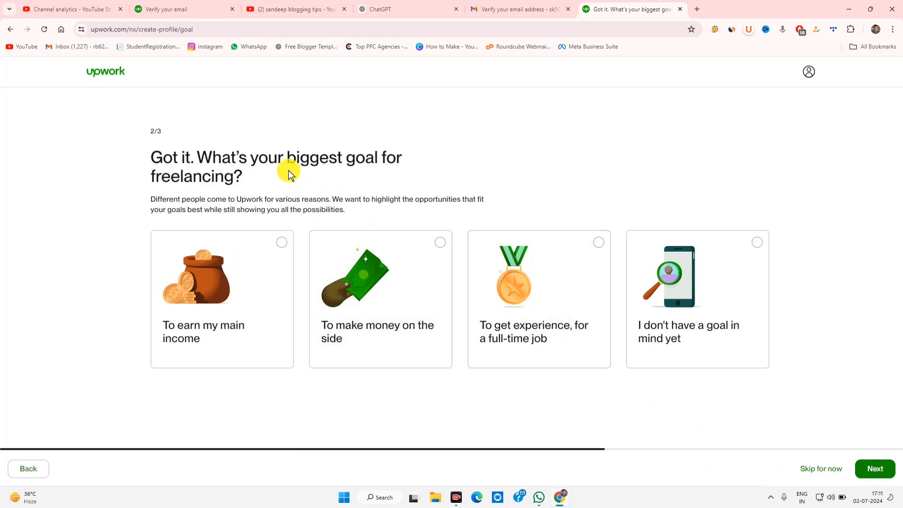
Answer the freelancing goal question with "I don't have a goal in mind yet" and continue
{"action": "left_click_drag", "start_coordinate": [224, 176], "coordinate": [181, 176]}
{"action": "left_click", "coordinate": [696, 309]}
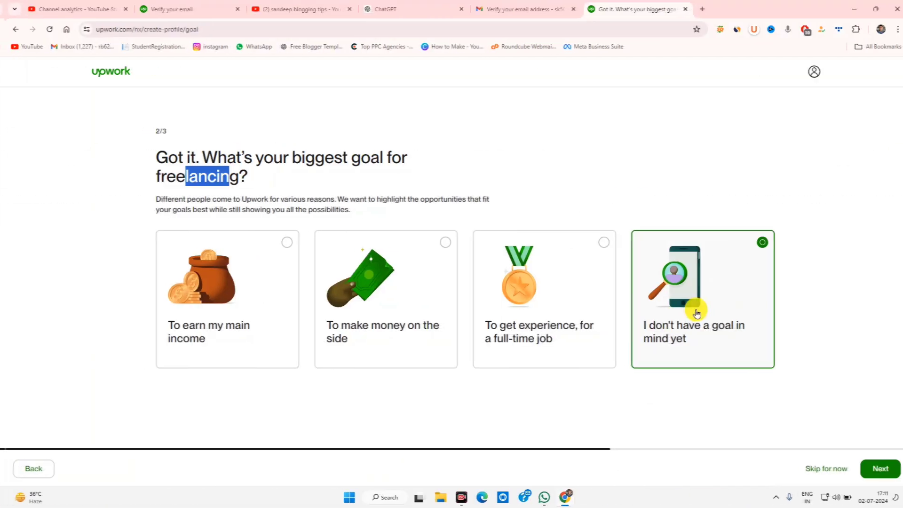
{"action": "left_click", "coordinate": [869, 463]}
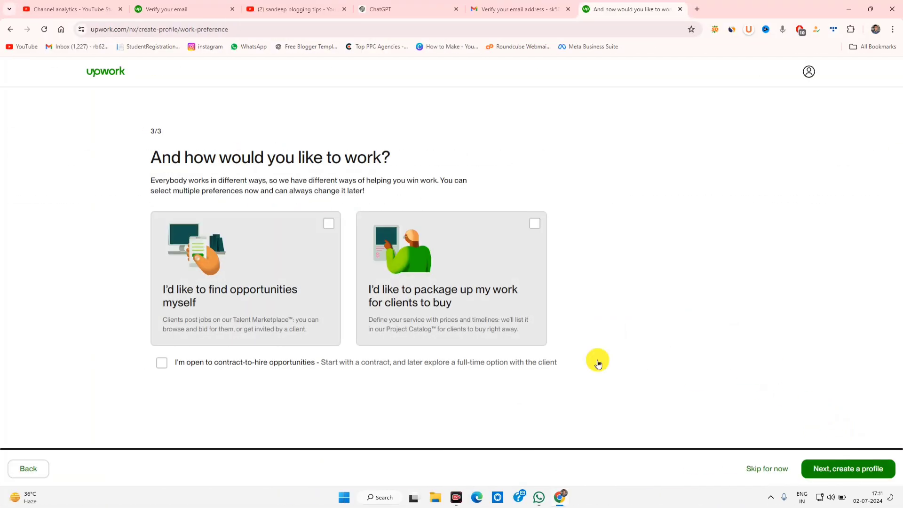
Select finding opportunities, packaging work for clients to buy and contract-to-hire as work preferences, and proceed to profile creation
{"action": "left_click_drag", "start_coordinate": [197, 156], "coordinate": [335, 172]}
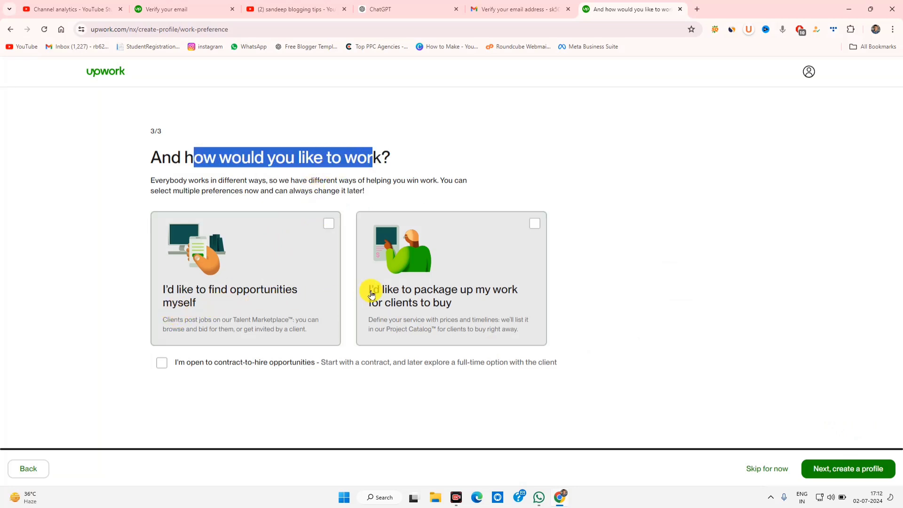
{"action": "left_click", "coordinate": [329, 223]}
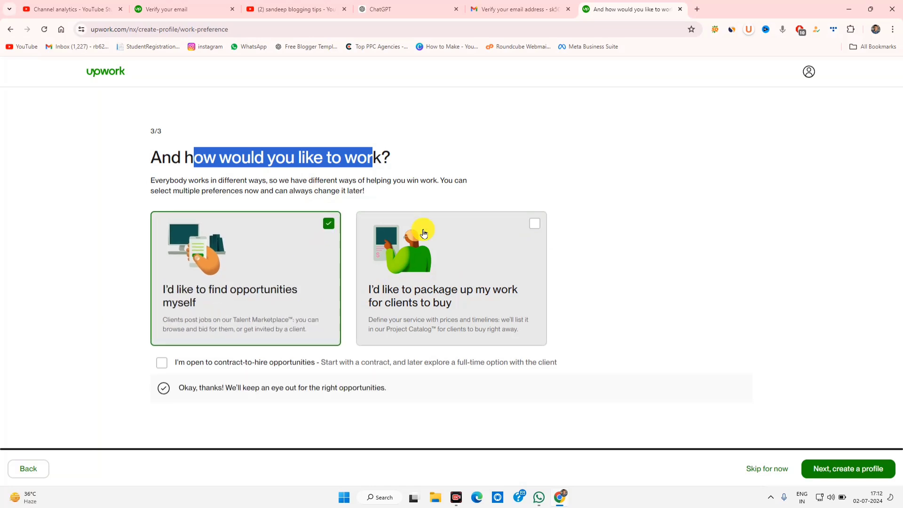
{"action": "left_click", "coordinate": [533, 226]}
{"action": "left_click", "coordinate": [162, 362]}
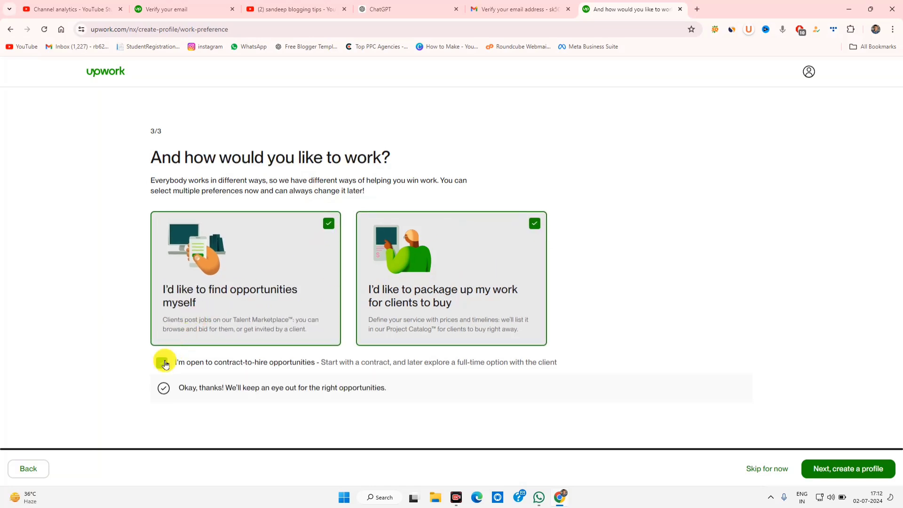
{"action": "left_click", "coordinate": [830, 463]}
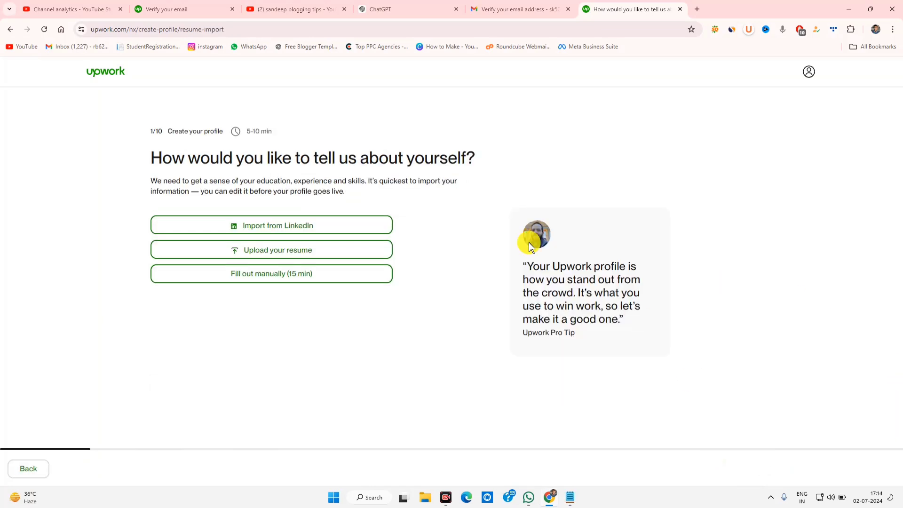
Choose to fill out the profile manually instead of importing from LinkedIn or uploading a resume
{"action": "left_click_drag", "start_coordinate": [254, 159], "coordinate": [521, 171]}
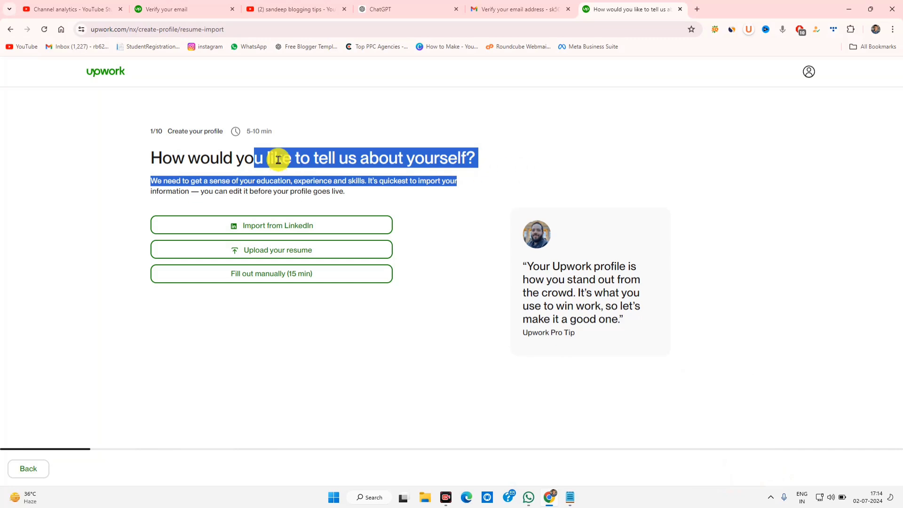
{"action": "left_click", "coordinate": [298, 154]}
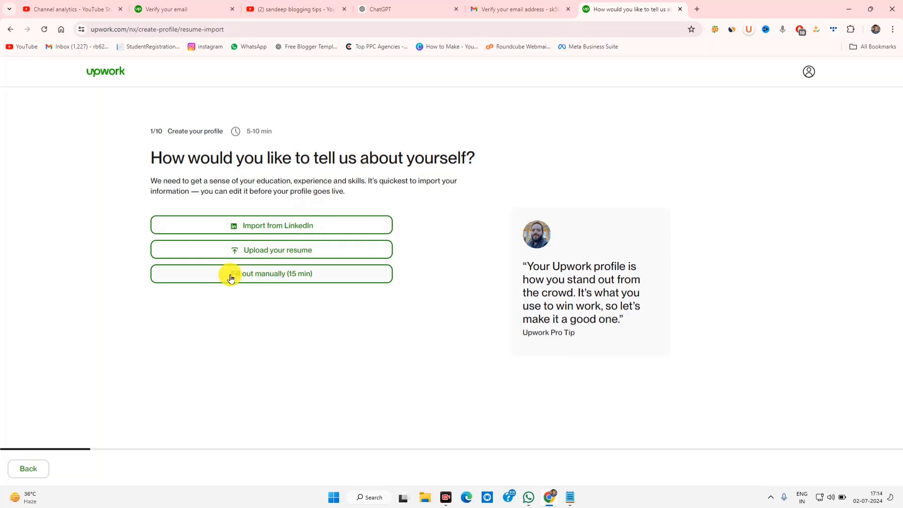
{"action": "left_click", "coordinate": [291, 275]}
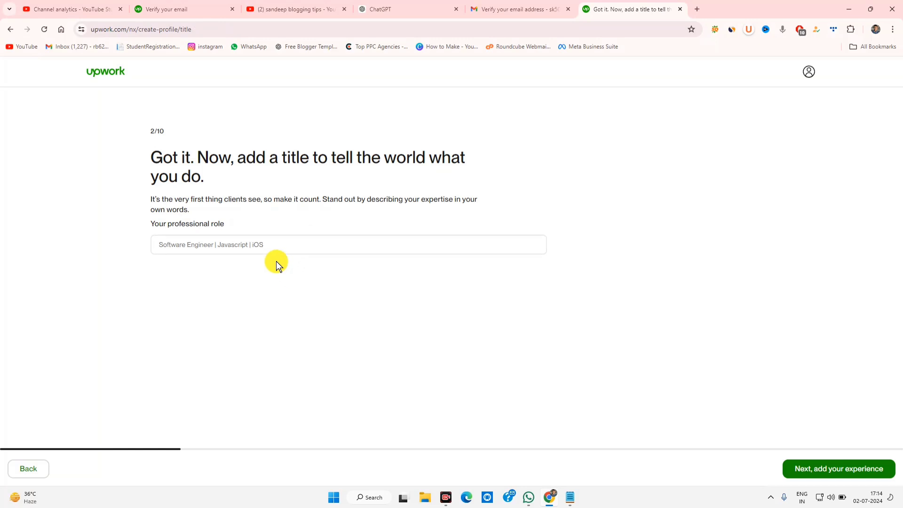
Switch to Notepad and copy the title text "Ai Software Developer" for the professional role
{"action": "left_click_drag", "start_coordinate": [309, 158], "coordinate": [449, 158]}
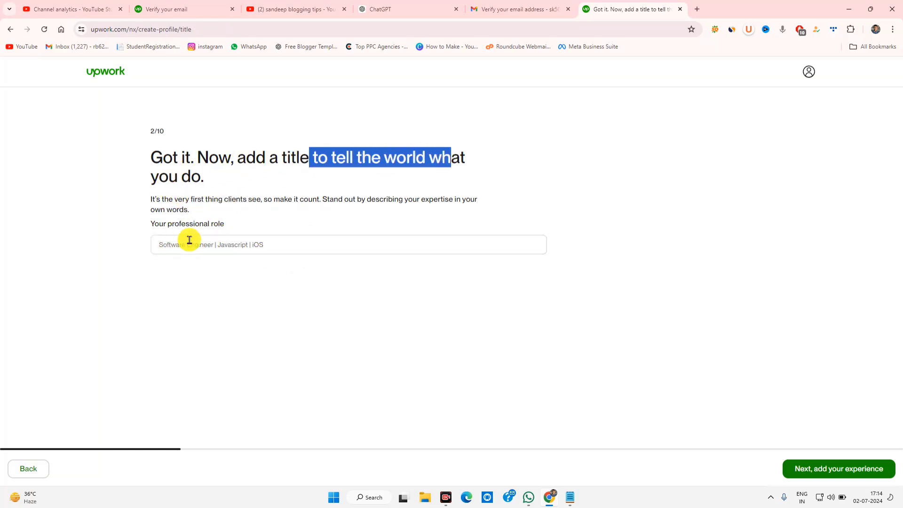
{"action": "left_click", "coordinate": [216, 245]}
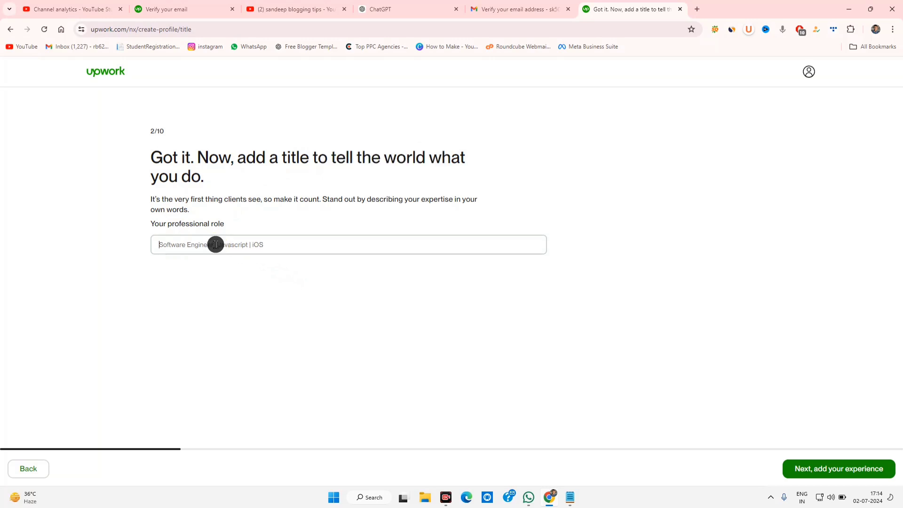
{"action": "left_click", "coordinate": [568, 497]}
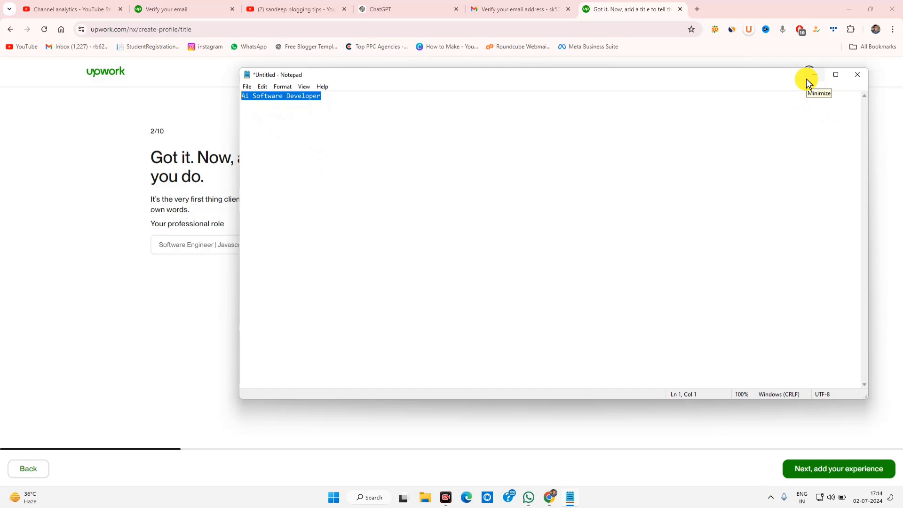
{"action": "right_click", "coordinate": [297, 96]}
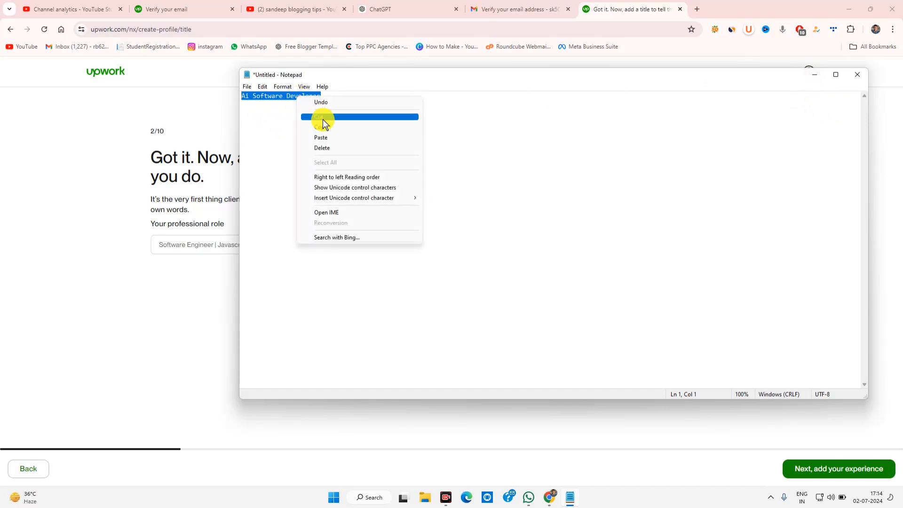
{"action": "left_click", "coordinate": [320, 127]}
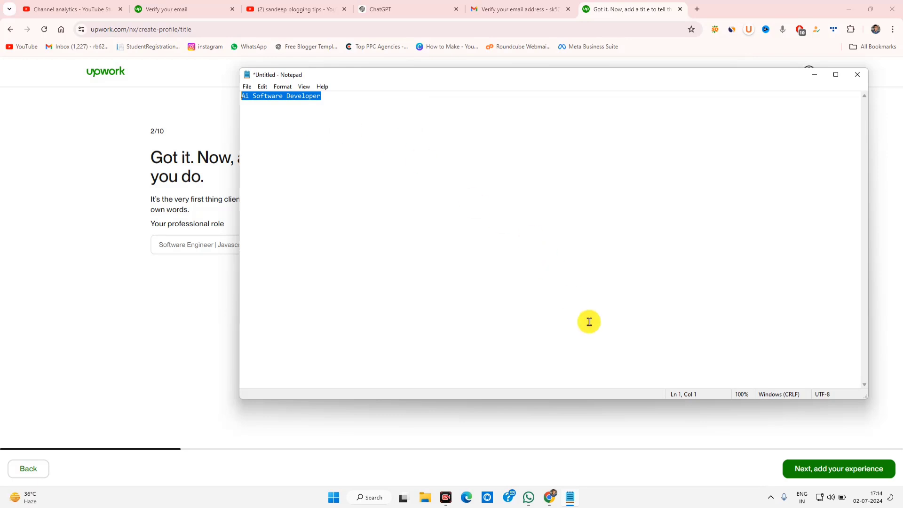
Return to the browser, paste "Ai Software Developer" as the professional role and continue to the work experience page
{"action": "left_click", "coordinate": [712, 474]}
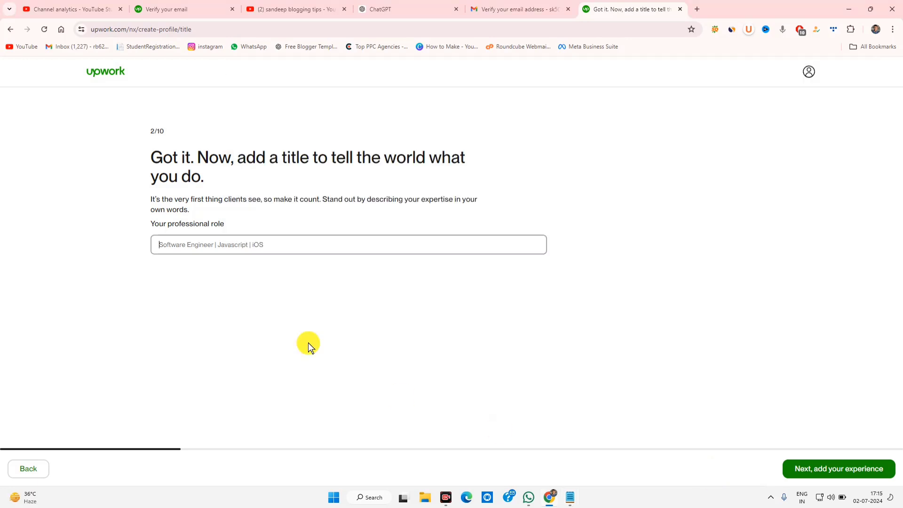
{"action": "right_click", "coordinate": [228, 245]}
{"action": "left_click", "coordinate": [270, 339]}
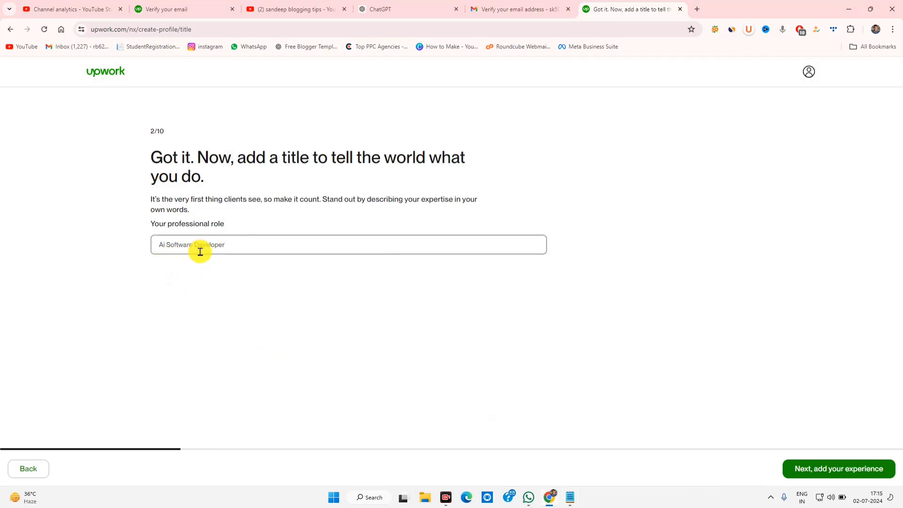
{"action": "left_click", "coordinate": [817, 462]}
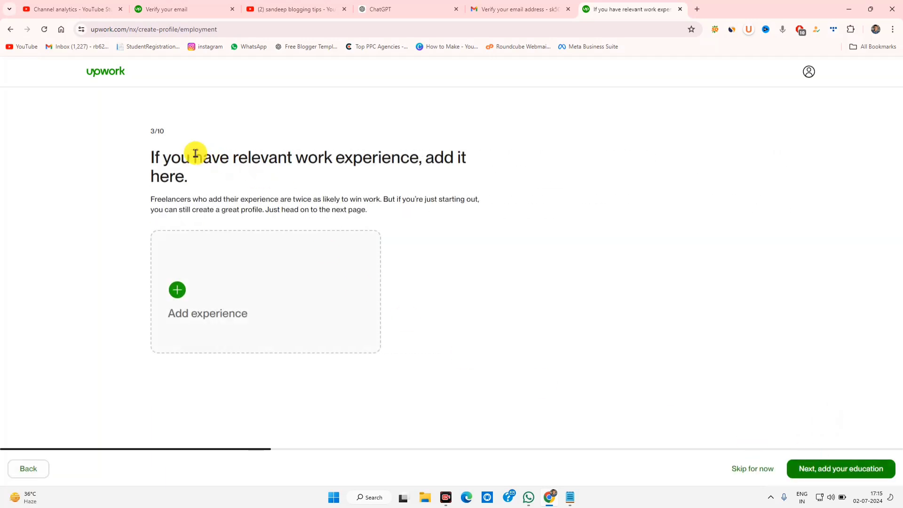
Start a new work experience entry and paste "Ai Software Developer" as its title
{"action": "left_click_drag", "start_coordinate": [194, 157], "coordinate": [462, 157]}
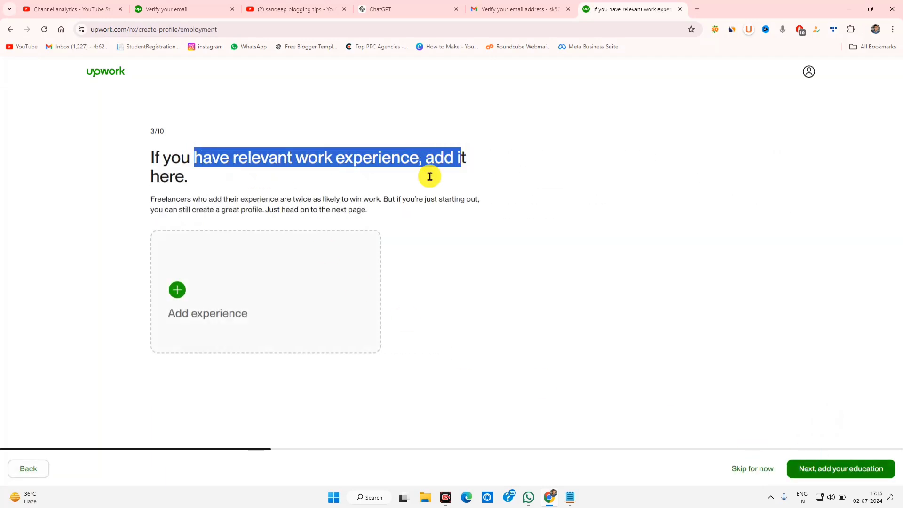
{"action": "left_click", "coordinate": [223, 305]}
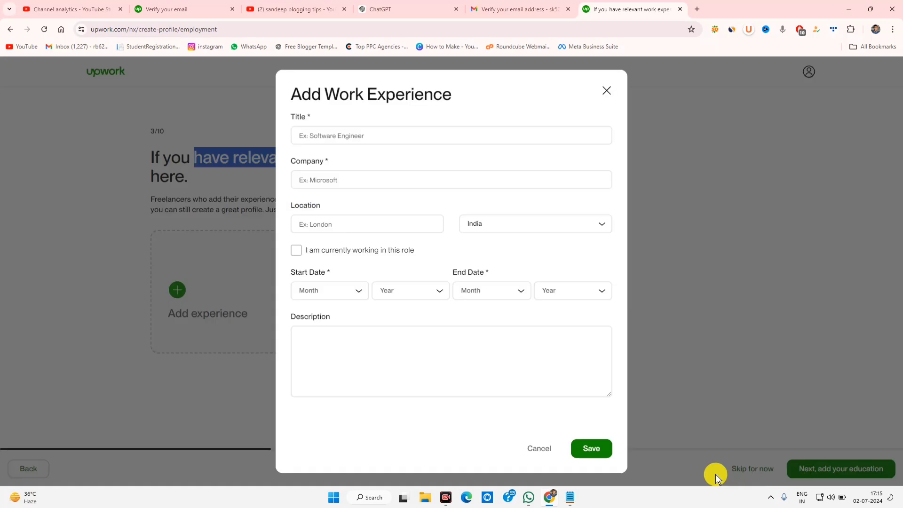
{"action": "right_click", "coordinate": [328, 140]}
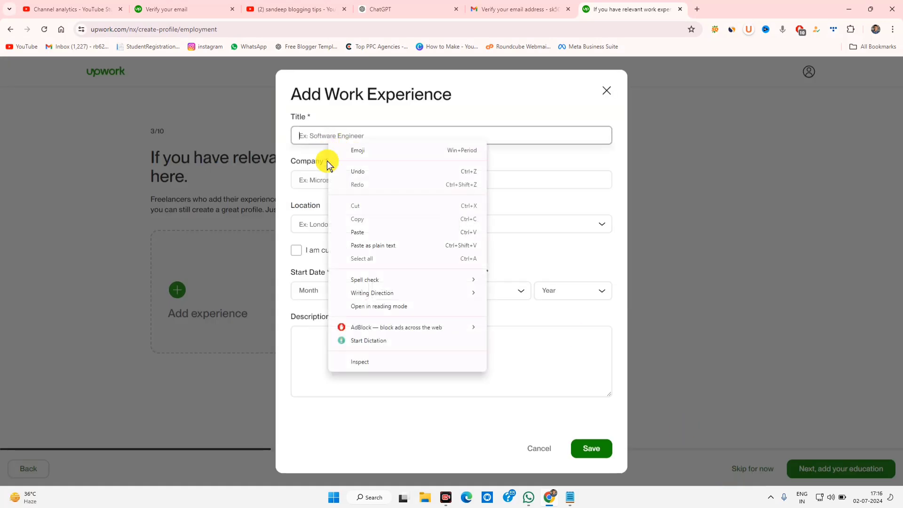
{"action": "left_click", "coordinate": [356, 232]}
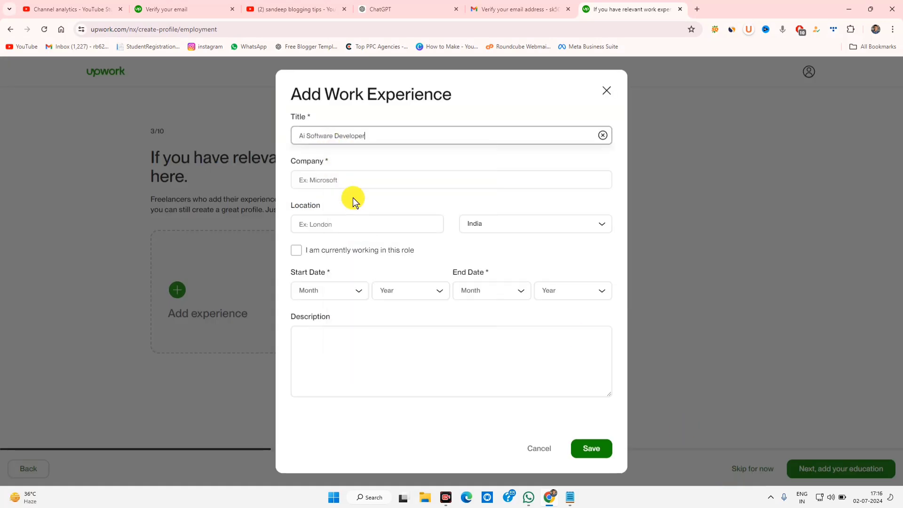
{"action": "left_click", "coordinate": [306, 158]}
Search Google for adobe stock in a new browser tab and copy the company name "Adobe" from the results
{"action": "left_click", "coordinate": [331, 180]}
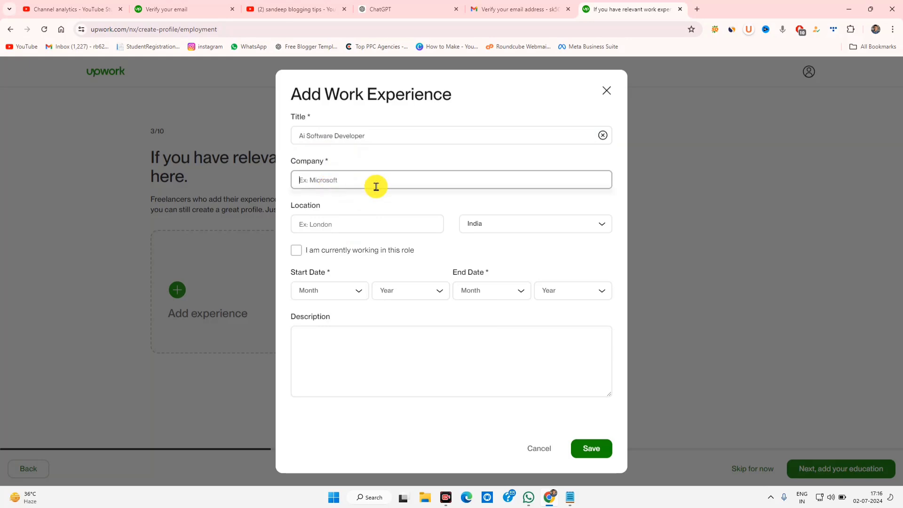
{"action": "left_click", "coordinate": [698, 9]}
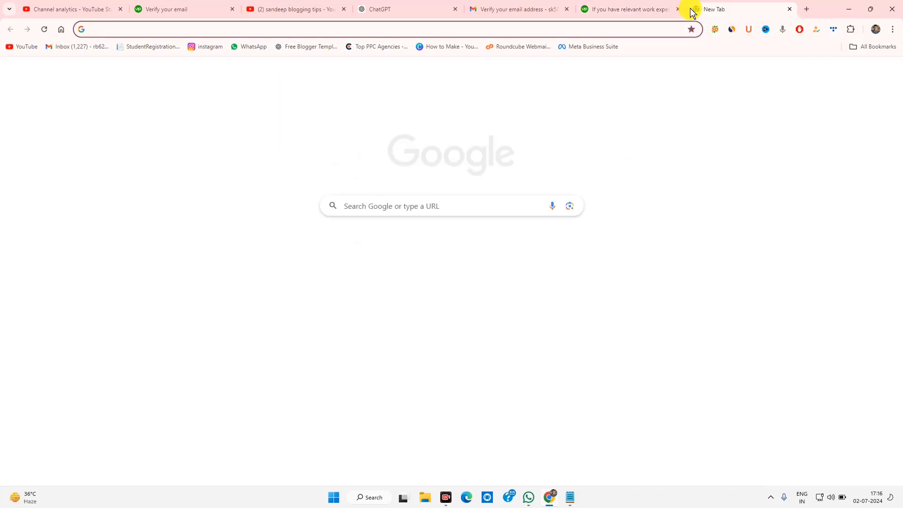
{"action": "type", "text": "Ad"}
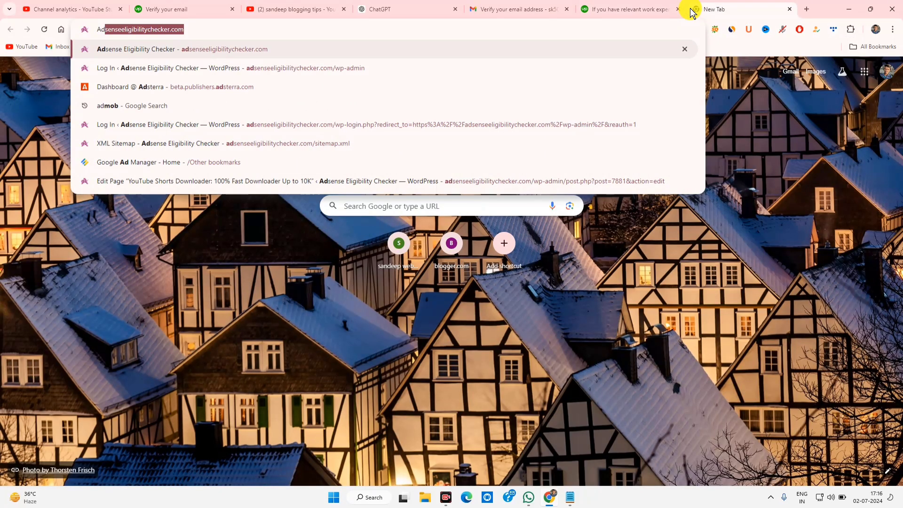
{"action": "type", "text": "obe"}
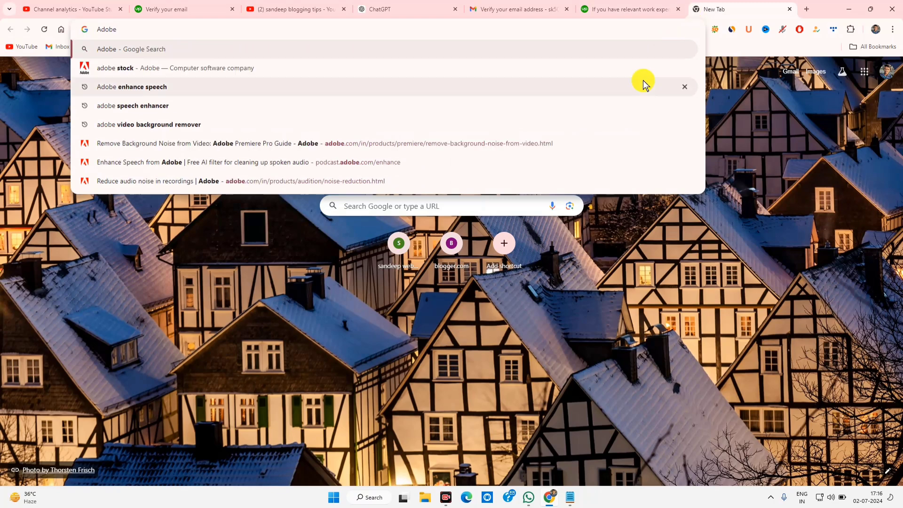
{"action": "left_click", "coordinate": [313, 69]}
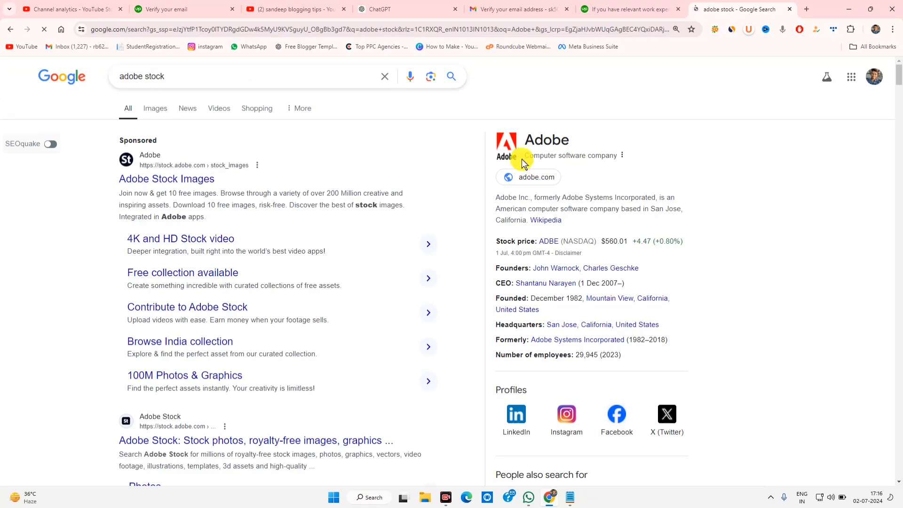
{"action": "left_click_drag", "start_coordinate": [579, 144], "coordinate": [532, 142]}
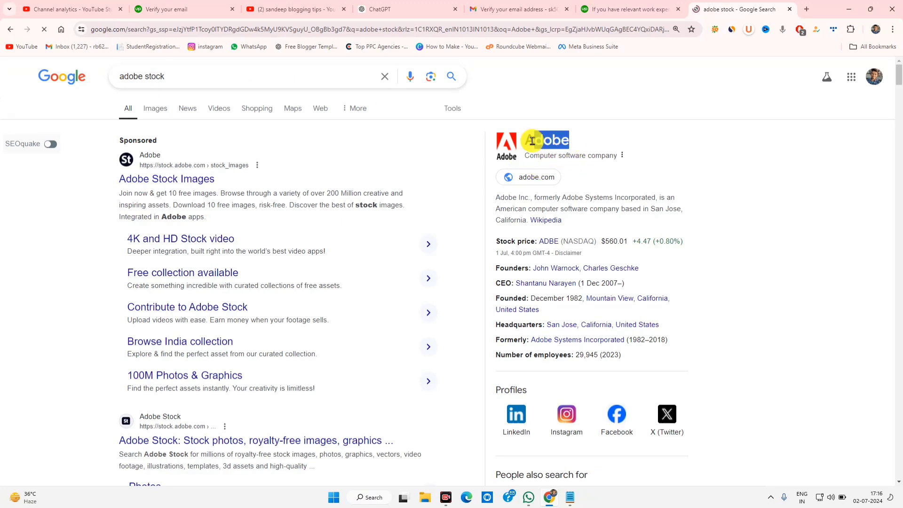
{"action": "right_click", "coordinate": [549, 142]}
{"action": "left_click", "coordinate": [572, 149]}
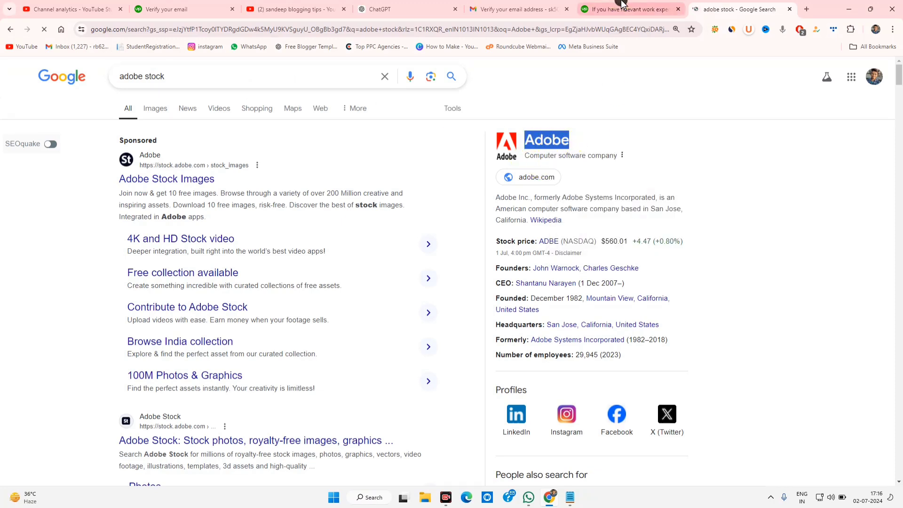
Return to the work experience form, paste "Adobe" as the company and choose the suggestion Adobe Systems
{"action": "left_click", "coordinate": [630, 9]}
{"action": "right_click", "coordinate": [329, 180]}
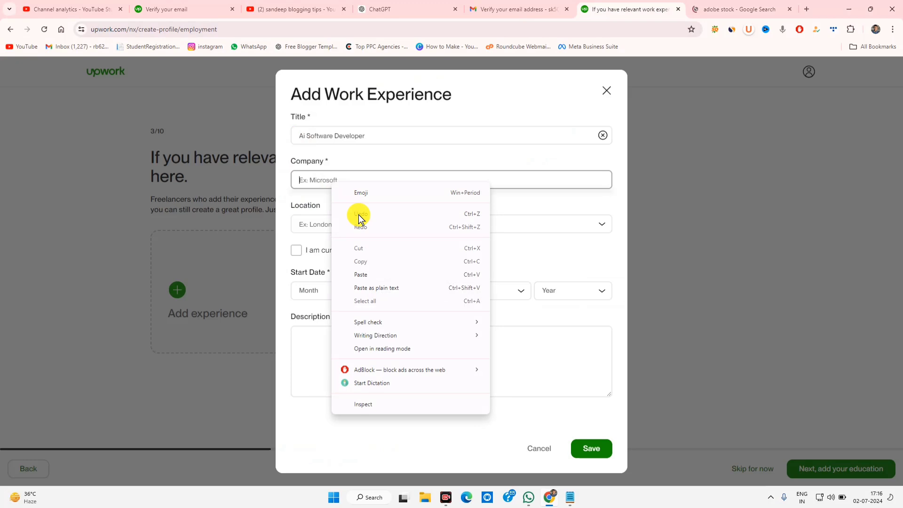
{"action": "left_click", "coordinate": [365, 273]}
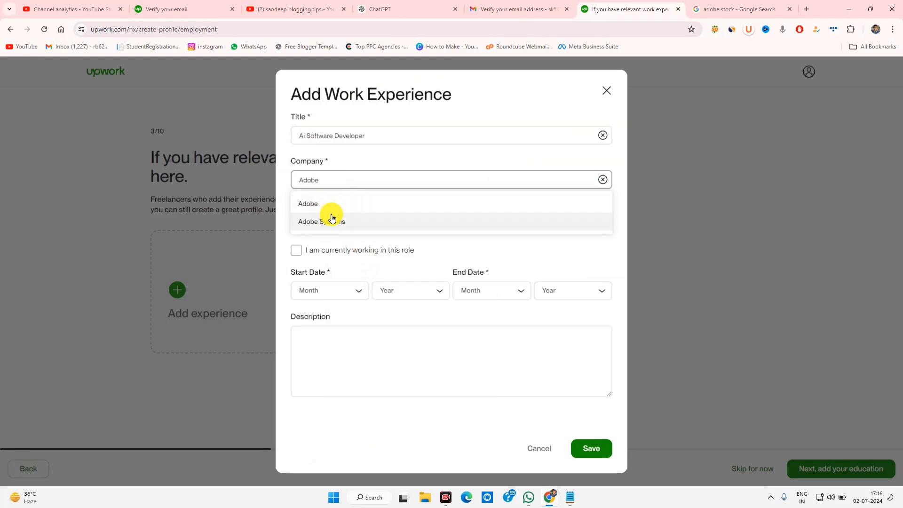
{"action": "left_click", "coordinate": [332, 221]}
{"action": "left_click", "coordinate": [711, 9]}
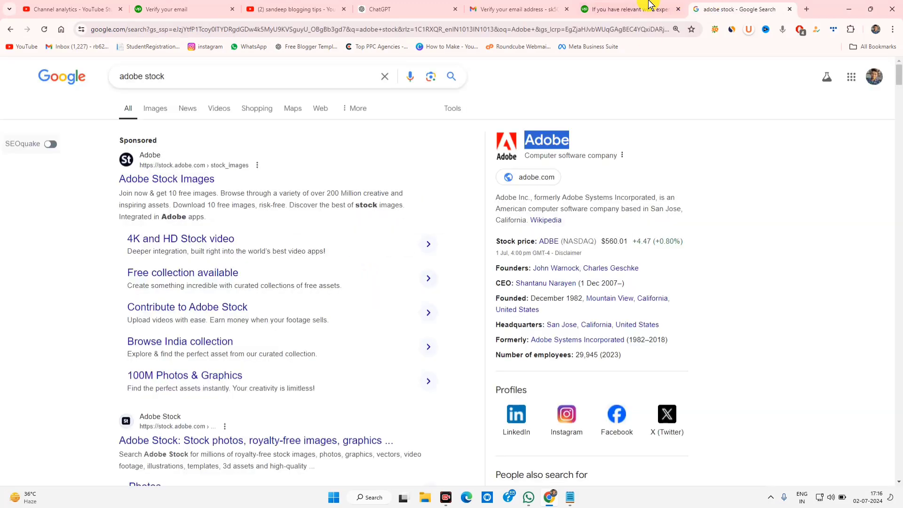
{"action": "left_click", "coordinate": [649, 6]}
Mark the role as currently held with start date January 2021 and save the work experience
{"action": "left_click", "coordinate": [325, 223]}
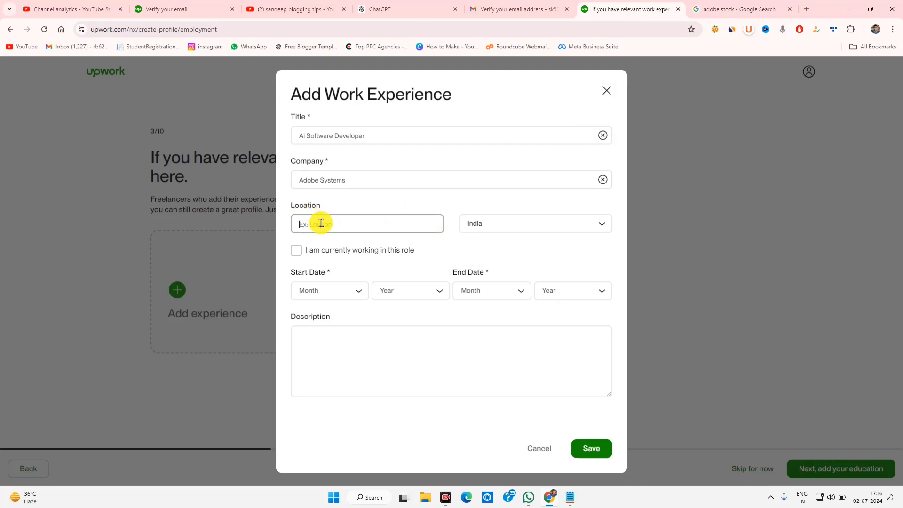
{"action": "type", "text": "in"}
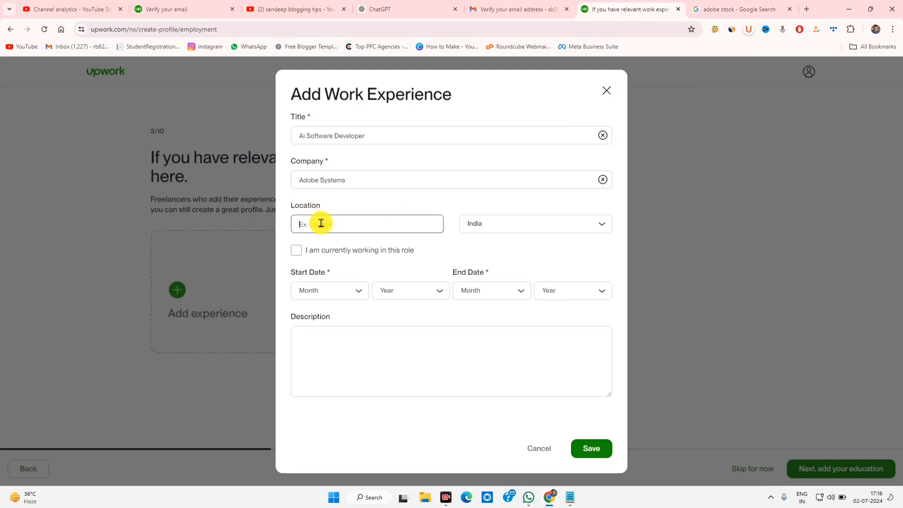
{"action": "left_click", "coordinate": [296, 250]}
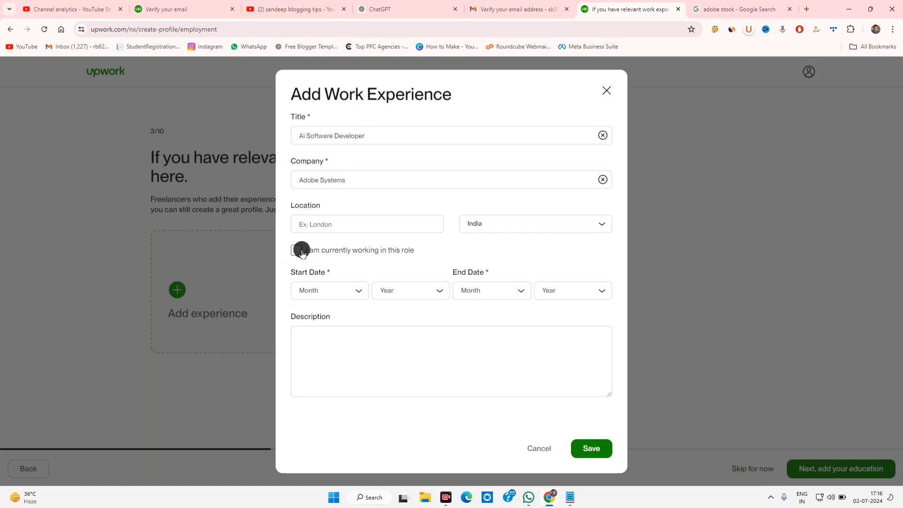
{"action": "left_click", "coordinate": [339, 290]}
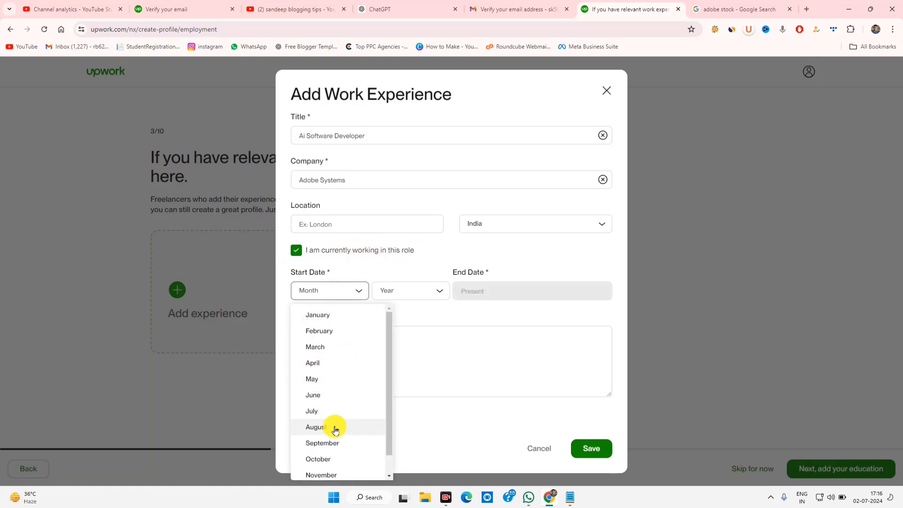
{"action": "left_click", "coordinate": [331, 313]}
{"action": "left_click", "coordinate": [415, 294]}
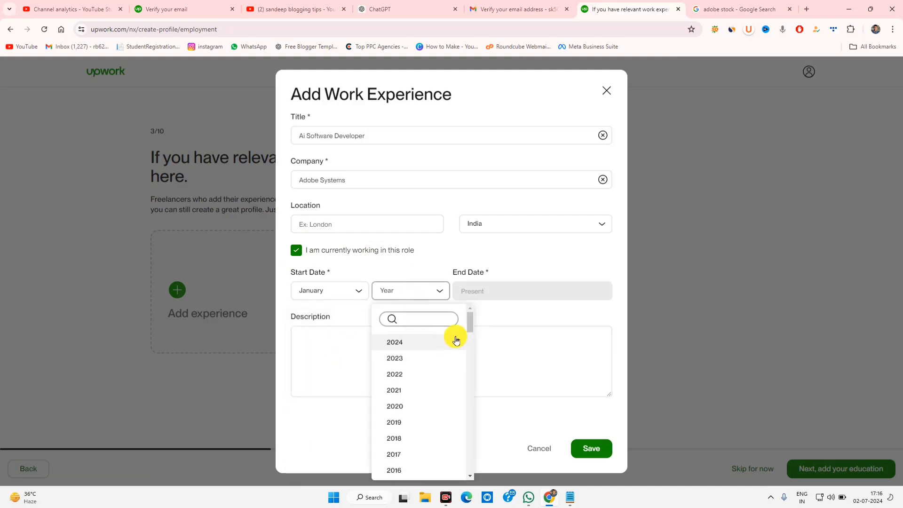
{"action": "left_click", "coordinate": [426, 400]}
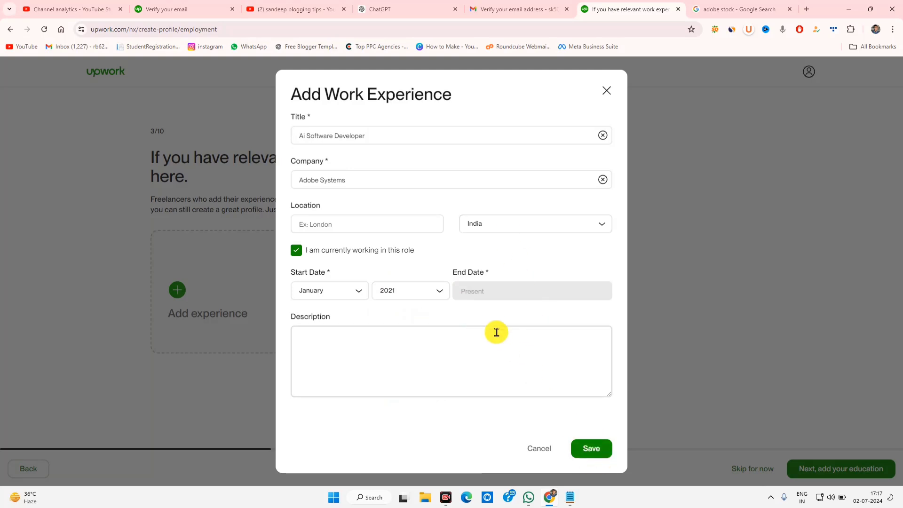
{"action": "left_click", "coordinate": [598, 447]}
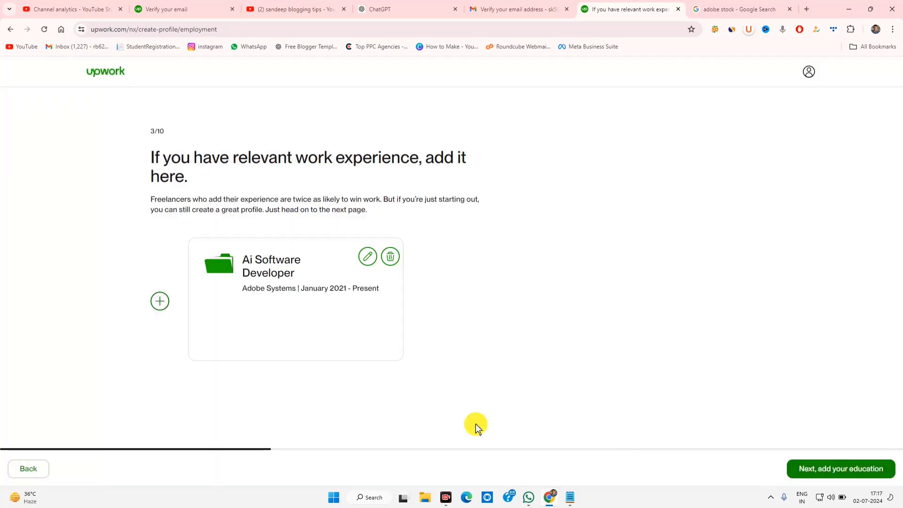
Continue to the education page and add an entry for University of Delhi, Bachelor of Technology (BTech), in Computer science
{"action": "left_click", "coordinate": [828, 465]}
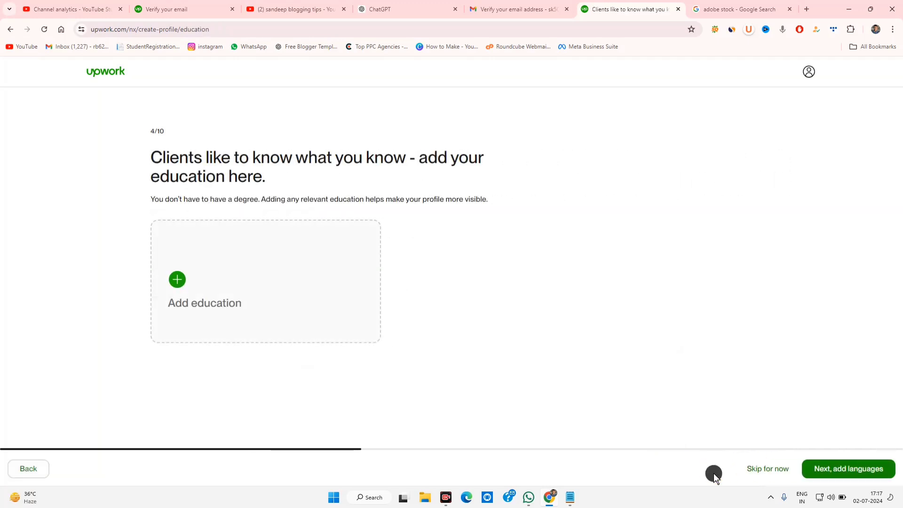
{"action": "left_click_drag", "start_coordinate": [190, 160], "coordinate": [438, 157]}
{"action": "left_click", "coordinate": [211, 260]}
{"action": "left_click", "coordinate": [363, 147]}
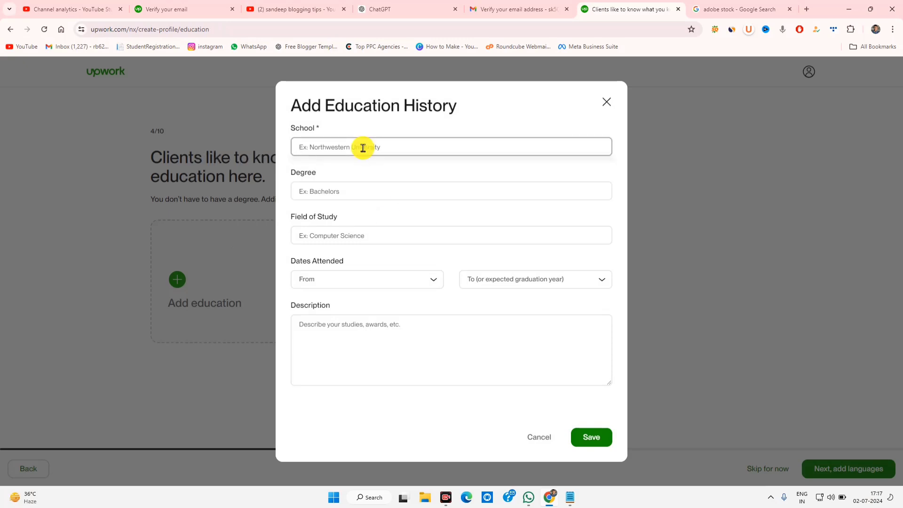
{"action": "type", "text": "delhi"}
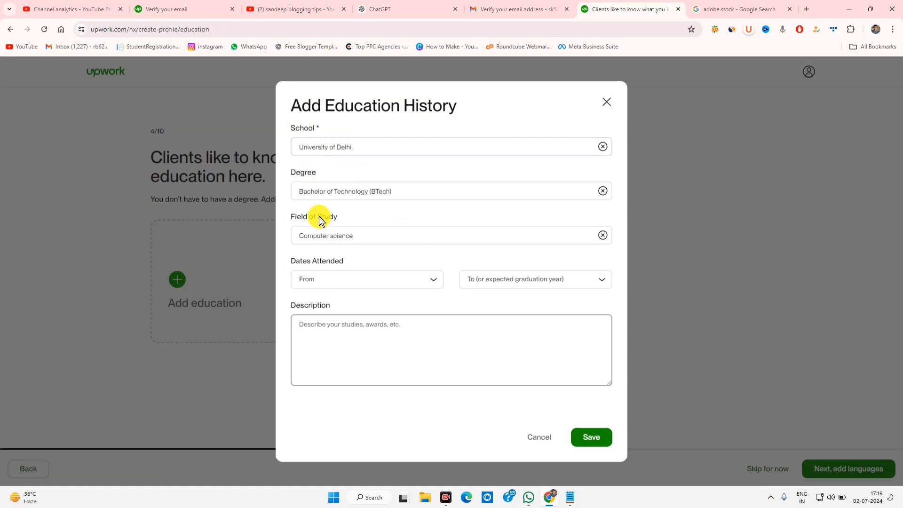
Leave the attendance dates unset, save the education entry and continue to the languages page
{"action": "left_click", "coordinate": [346, 279]}
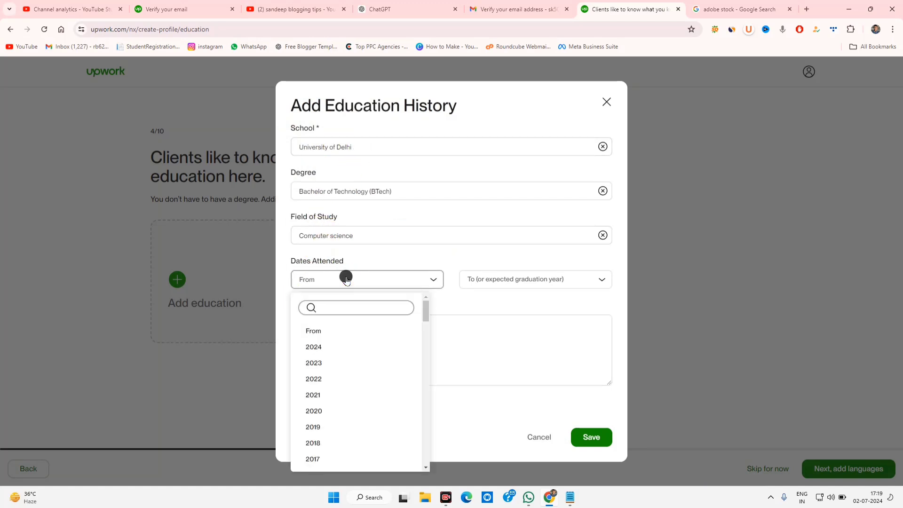
{"action": "left_click", "coordinate": [347, 278]}
{"action": "left_click", "coordinate": [598, 435]}
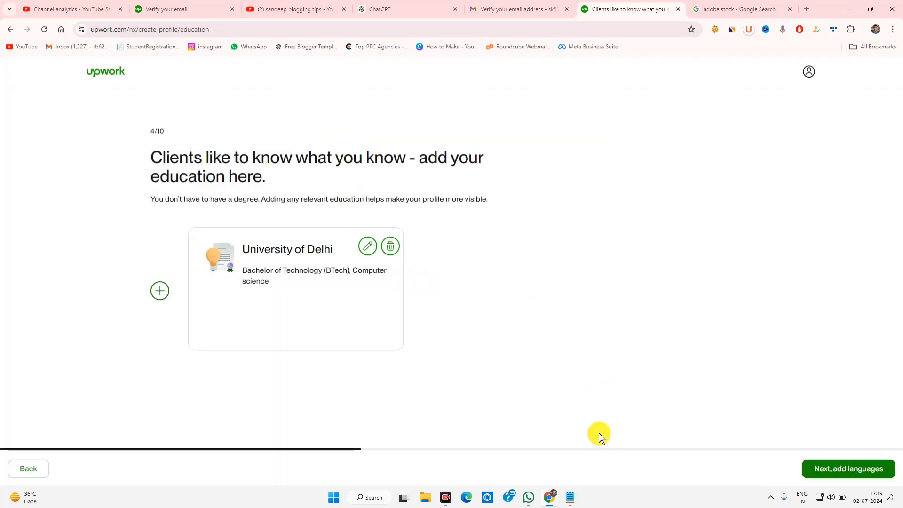
{"action": "left_click", "coordinate": [836, 465]}
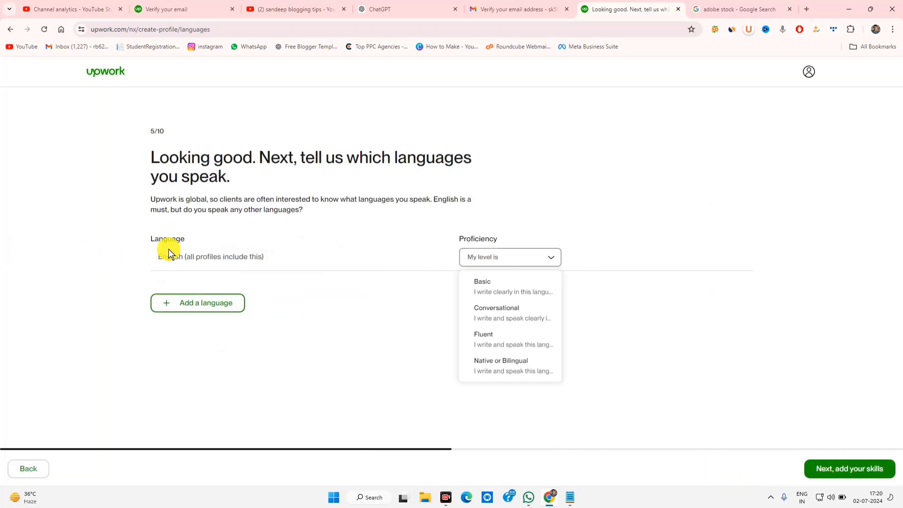
Set the English proficiency to Conversational and continue to the skills page
{"action": "left_click", "coordinate": [247, 256]}
{"action": "left_click", "coordinate": [503, 257]}
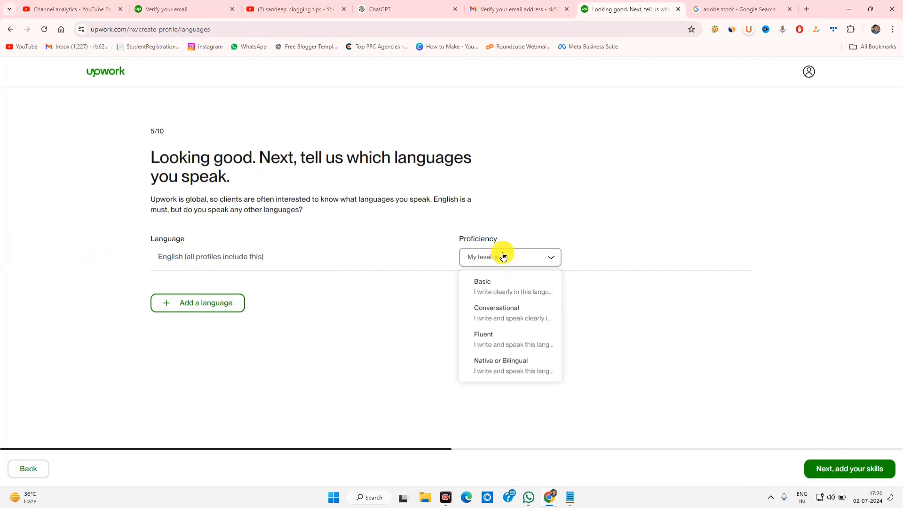
{"action": "left_click", "coordinate": [498, 308]}
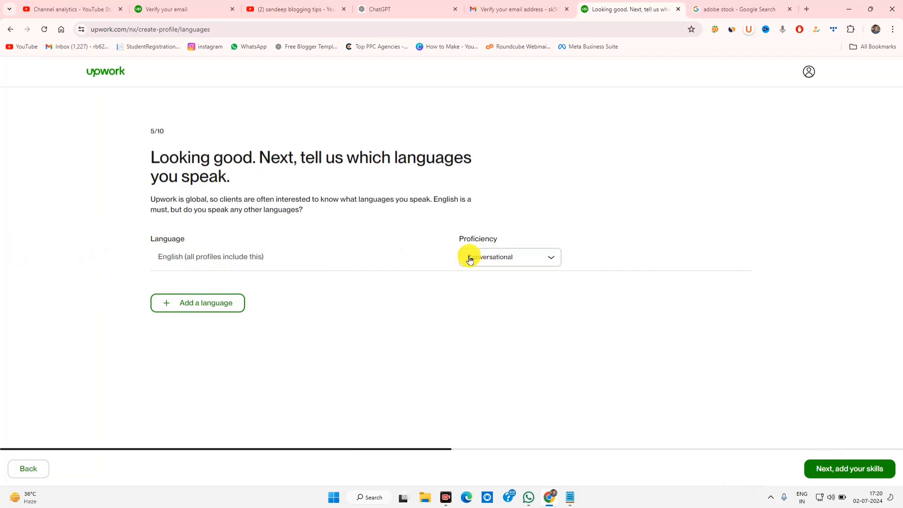
{"action": "left_click", "coordinate": [497, 259]}
{"action": "left_click", "coordinate": [484, 308]}
{"action": "left_click", "coordinate": [823, 459]}
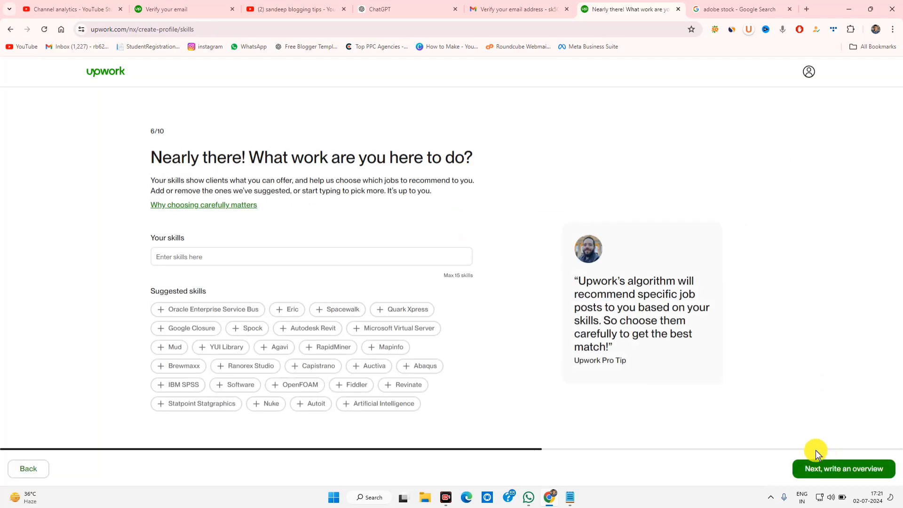
Add Artificial Intelligence, Cloud Computing and ChatGPT to the profile's skills
{"action": "left_click", "coordinate": [258, 260]}
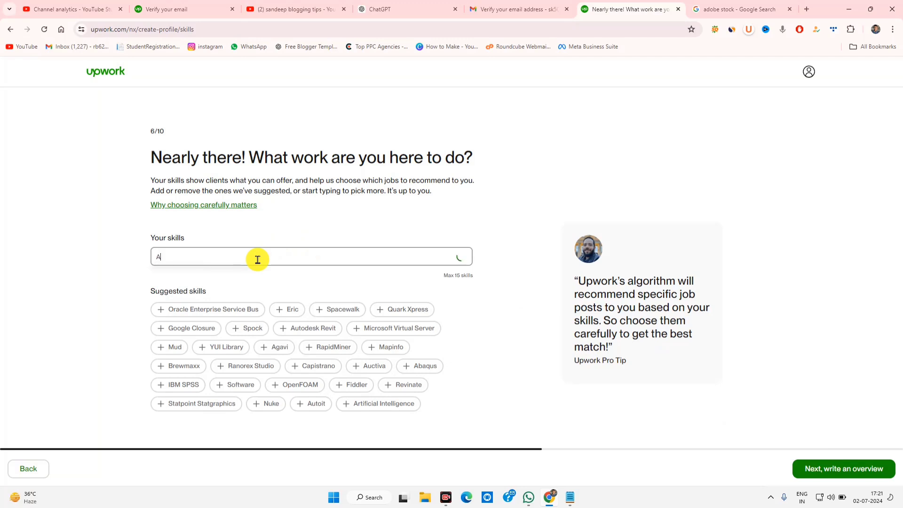
{"action": "key", "text": "super+g"}
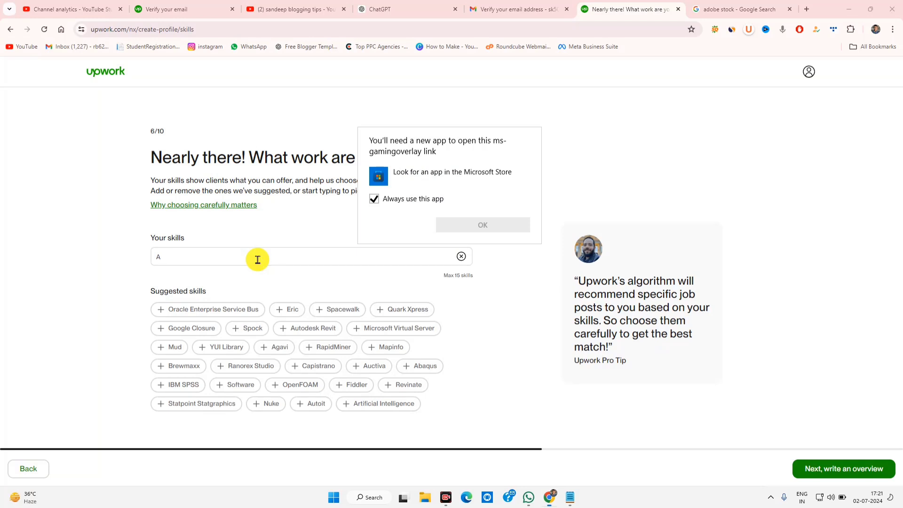
{"action": "left_click", "coordinate": [258, 260]}
{"action": "type", "text": "rt"}
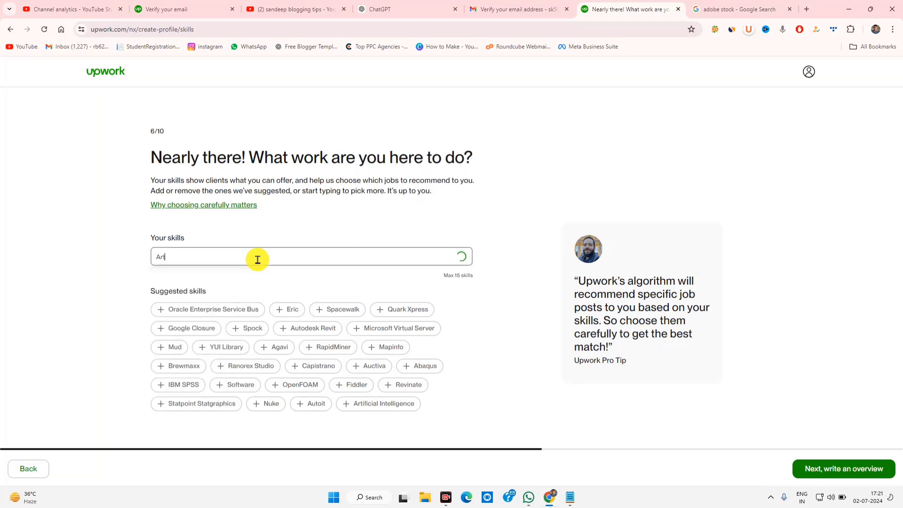
{"action": "type", "text": "i"}
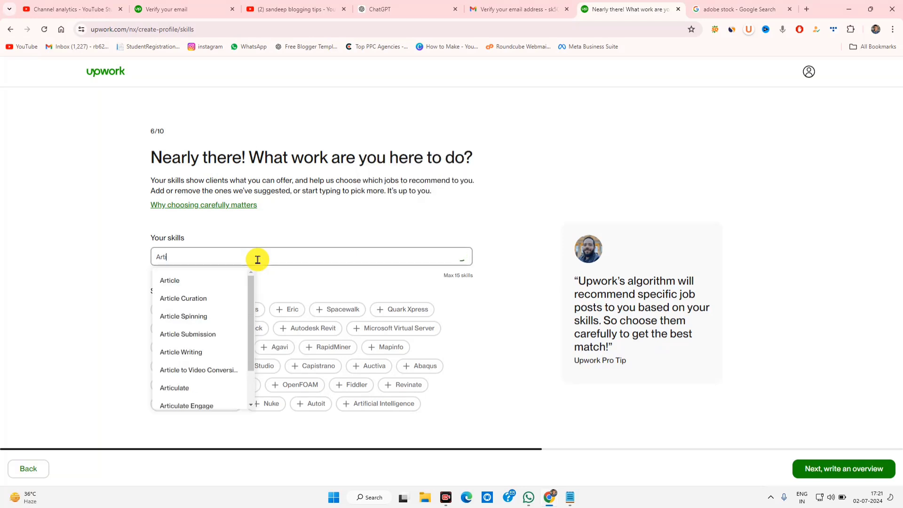
{"action": "scroll", "coordinate": [212, 315], "scroll_direction": "down", "scroll_amount": 1}
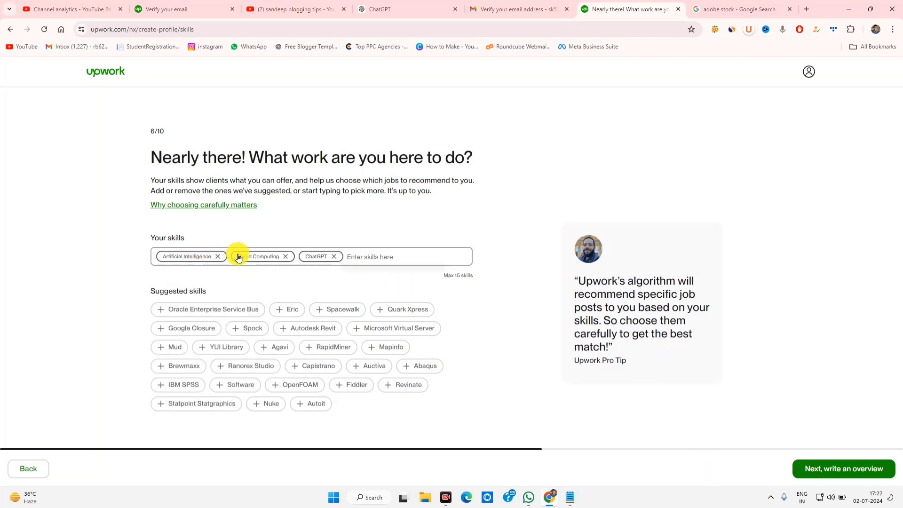
Add AI Chatbot to the profile's skills and continue to the bio page
{"action": "left_click", "coordinate": [358, 257]}
{"action": "left_click", "coordinate": [817, 468]}
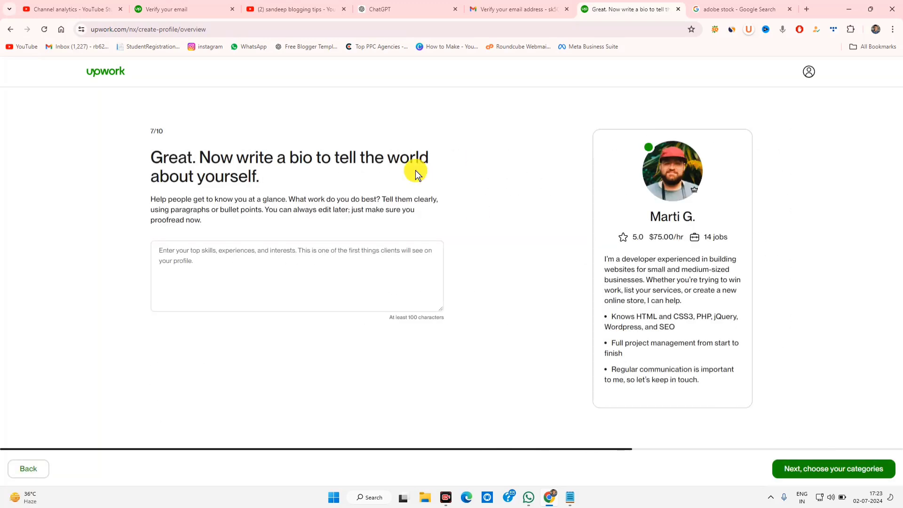
{"action": "left_click_drag", "start_coordinate": [248, 155], "coordinate": [415, 175]}
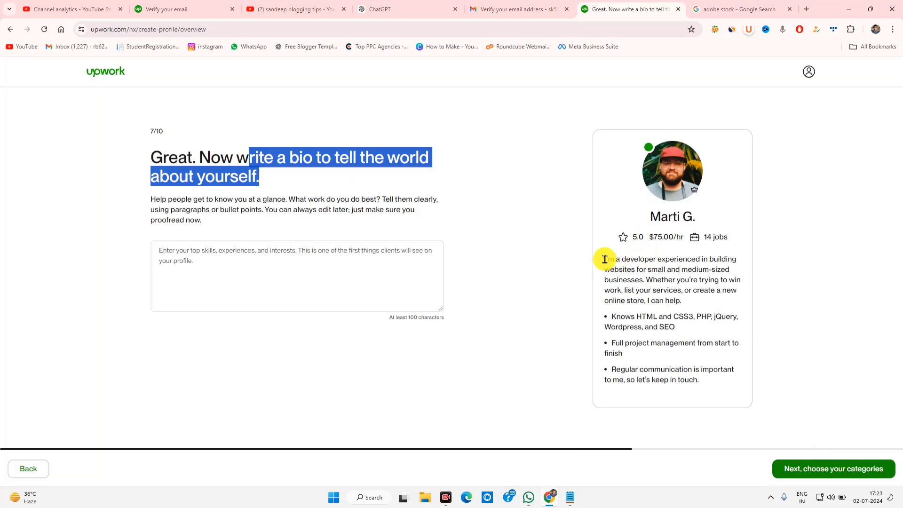
Copy the full sample developer bio, including its three bullet points, from the example profile card
{"action": "left_click_drag", "start_coordinate": [606, 259], "coordinate": [709, 388]}
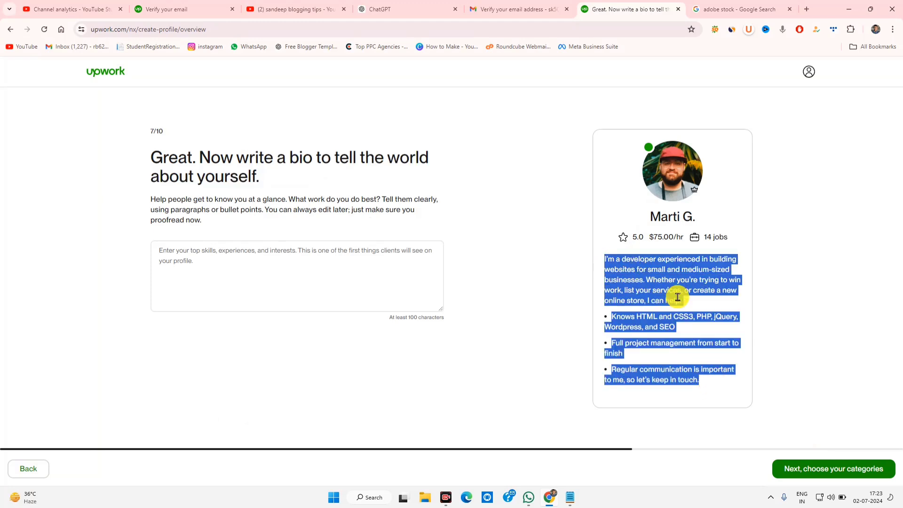
{"action": "left_click", "coordinate": [666, 273]}
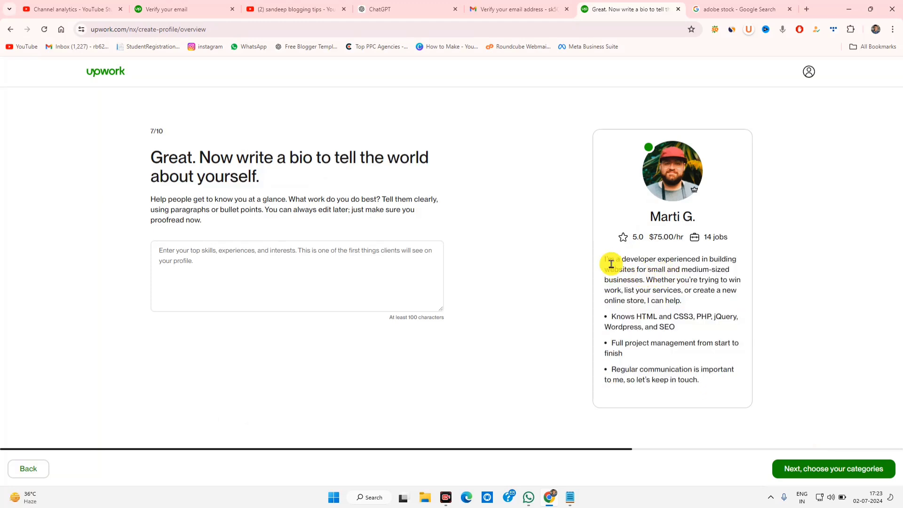
{"action": "left_click_drag", "start_coordinate": [605, 260], "coordinate": [701, 381]}
{"action": "right_click", "coordinate": [644, 293]}
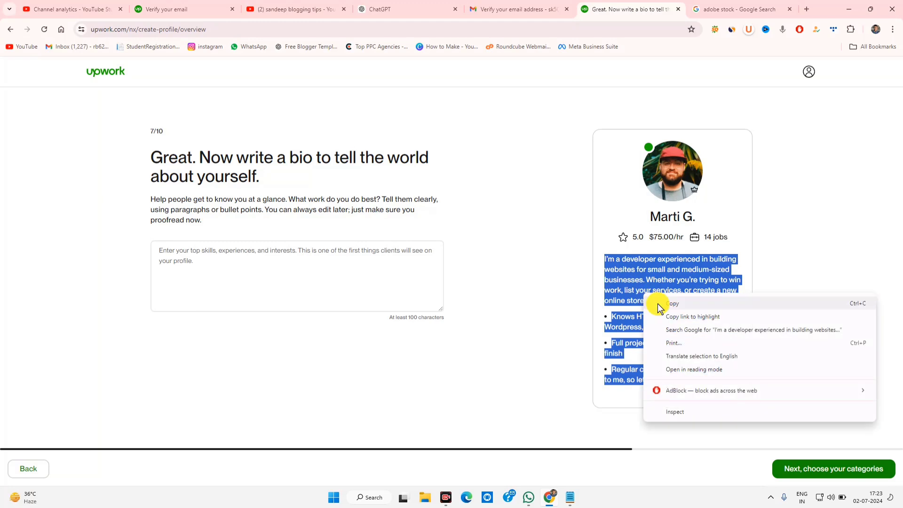
{"action": "left_click", "coordinate": [658, 304]}
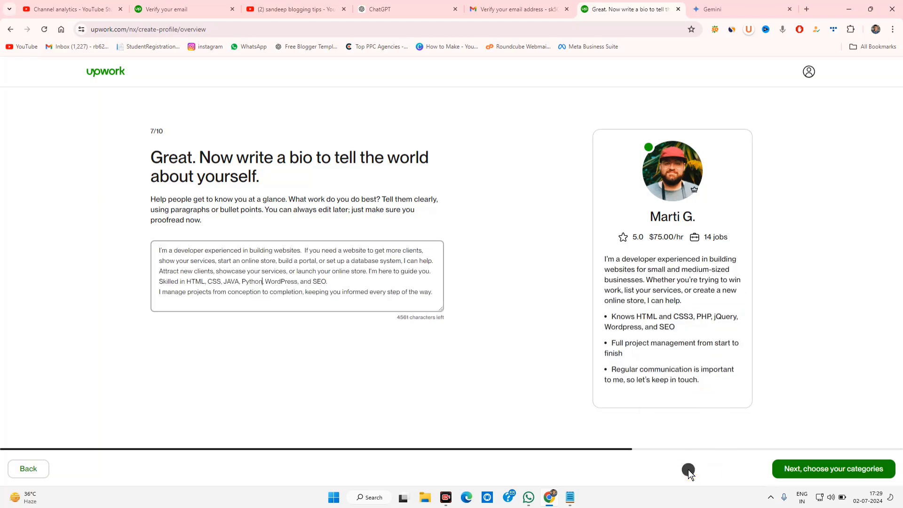
{"action": "left_click", "coordinate": [688, 469]}
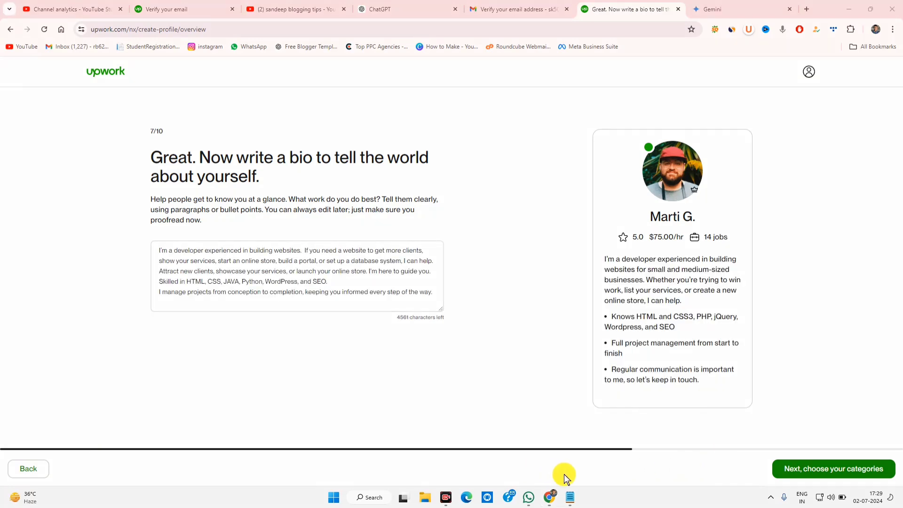
{"action": "left_click_drag", "start_coordinate": [595, 250], "coordinate": [767, 316]}
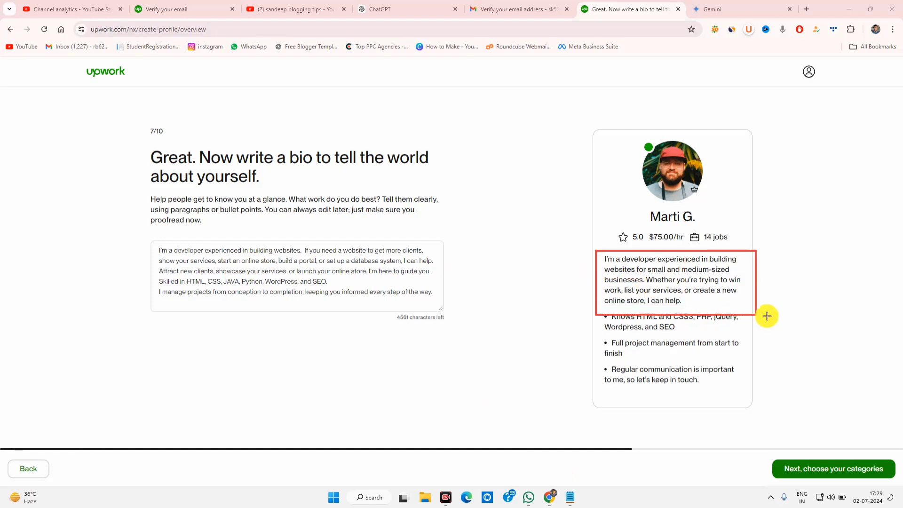
{"action": "mouse_move", "coordinate": [150, 244]}
{"action": "left_mouse_down"}
{"action": "mouse_move", "coordinate": [174, 263]}
{"action": "mouse_move", "coordinate": [457, 310]}
{"action": "left_mouse_up"}
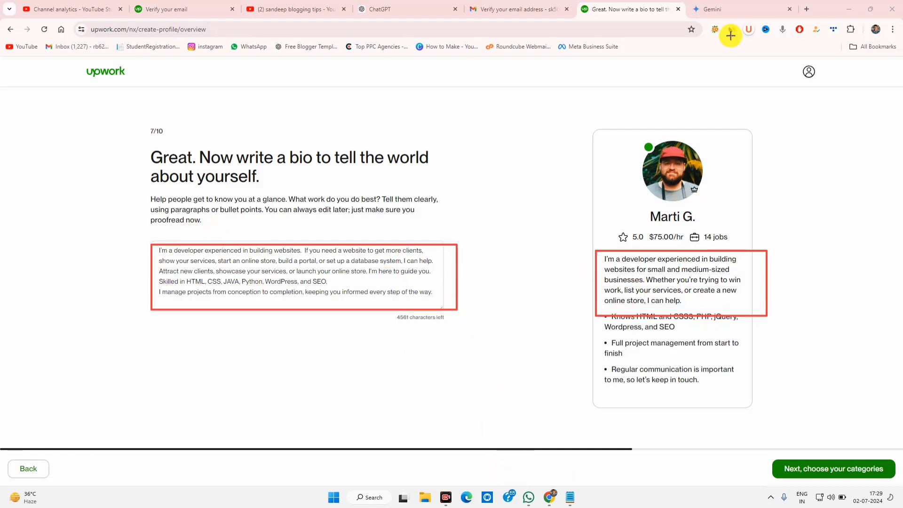
{"action": "left_click_drag", "start_coordinate": [703, 6], "coordinate": [741, 18]}
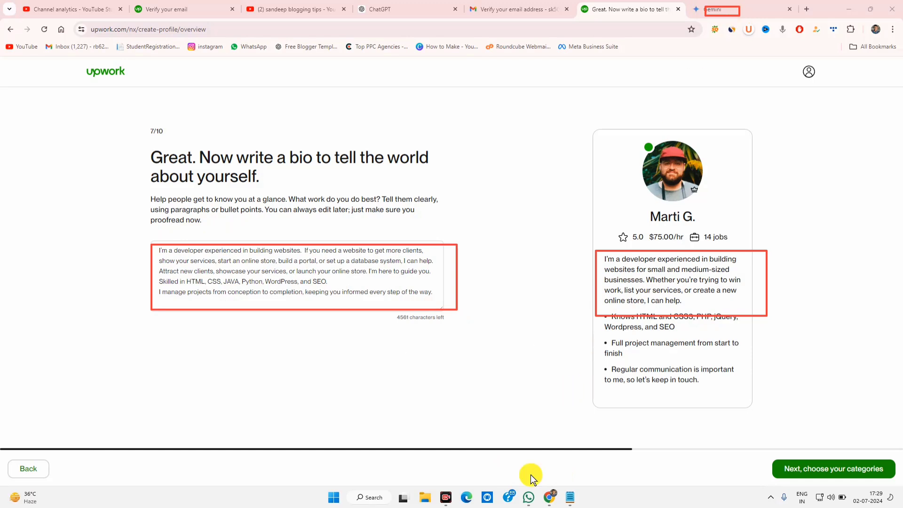
{"action": "right_click", "coordinate": [514, 479]}
Insert a blank line before the "Attract new clients" paragraph of the bio and continue to the service categories page
{"action": "left_click", "coordinate": [353, 289]}
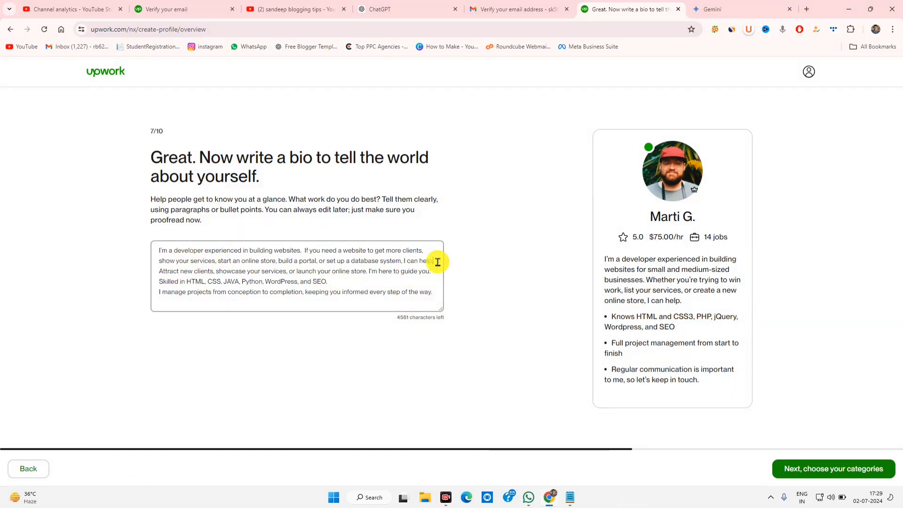
{"action": "key", "text": "Return"}
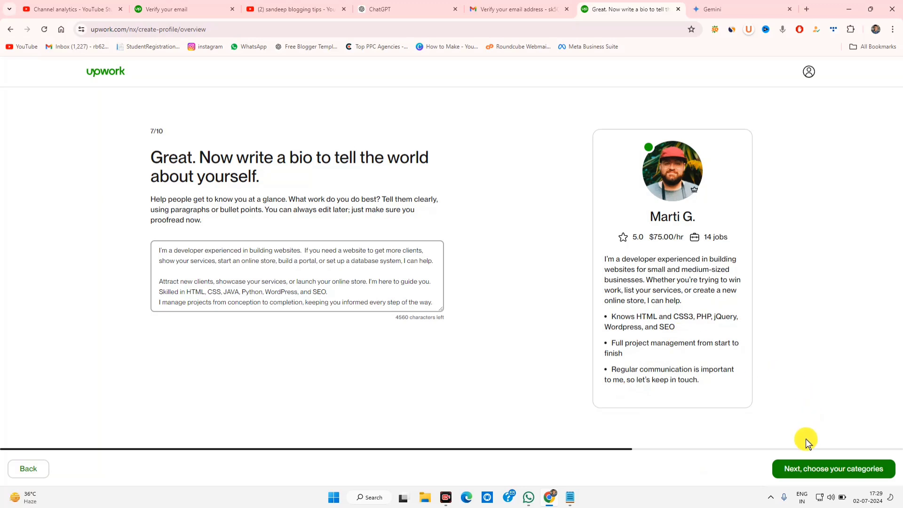
{"action": "left_click", "coordinate": [810, 465]}
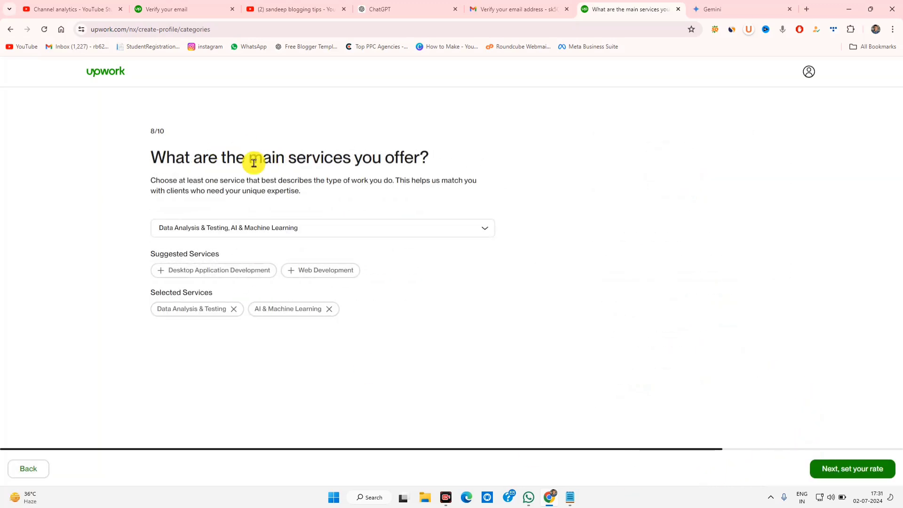
Add the suggested service Web Development to the selected services and continue to the hourly rate page
{"action": "left_click_drag", "start_coordinate": [254, 162], "coordinate": [432, 175]}
{"action": "left_click", "coordinate": [384, 160]}
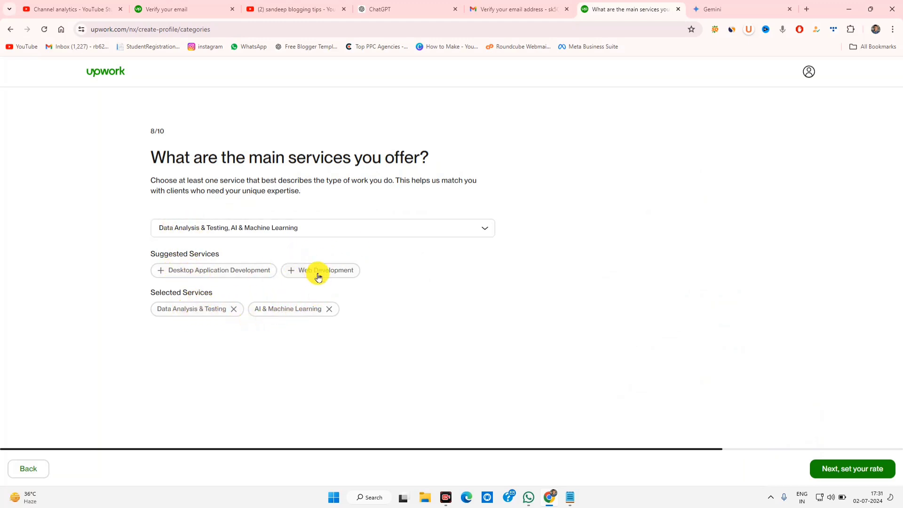
{"action": "left_click", "coordinate": [317, 271]}
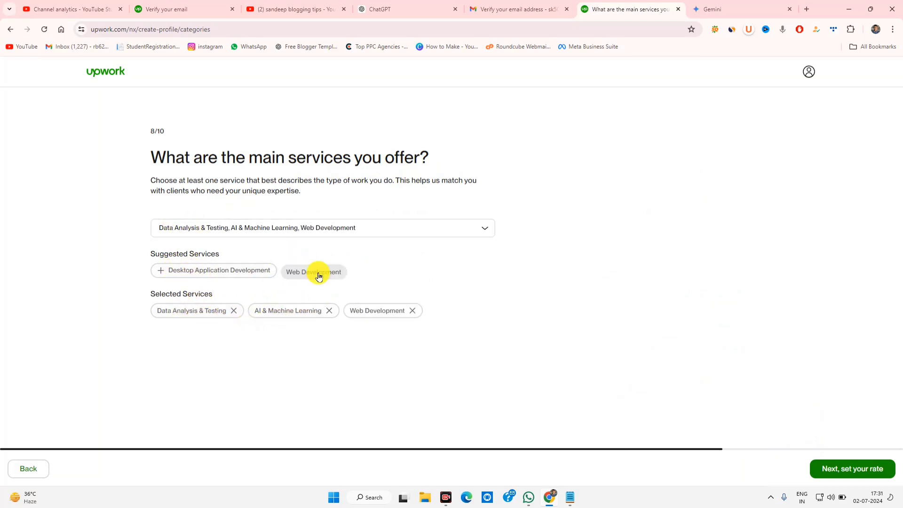
{"action": "left_click", "coordinate": [835, 464]}
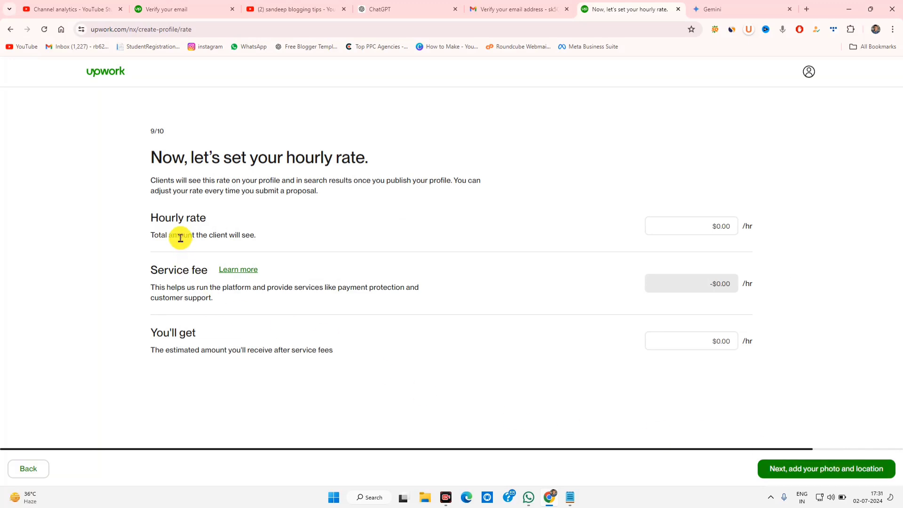
Set the hourly rate to $10.00 and continue to the photo and location page
{"action": "left_click_drag", "start_coordinate": [181, 241], "coordinate": [259, 244]}
{"action": "left_click", "coordinate": [713, 226]}
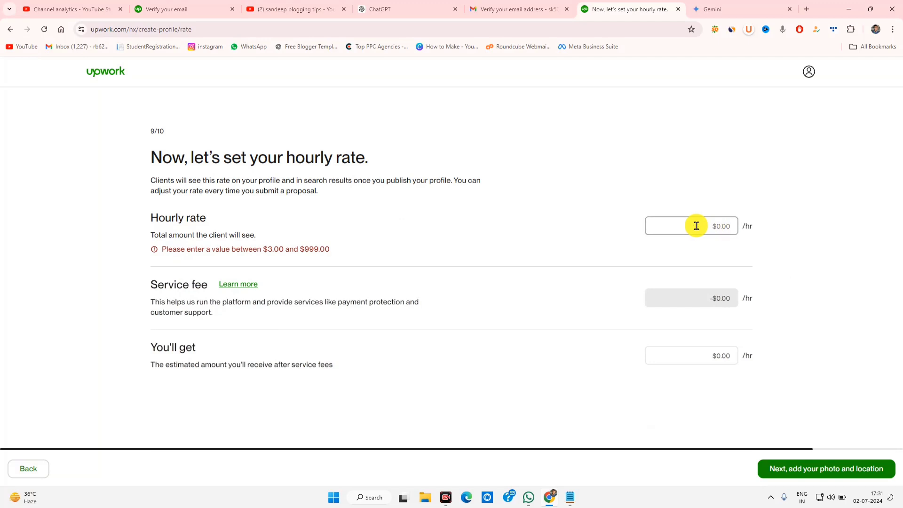
{"action": "type", "text": "10"}
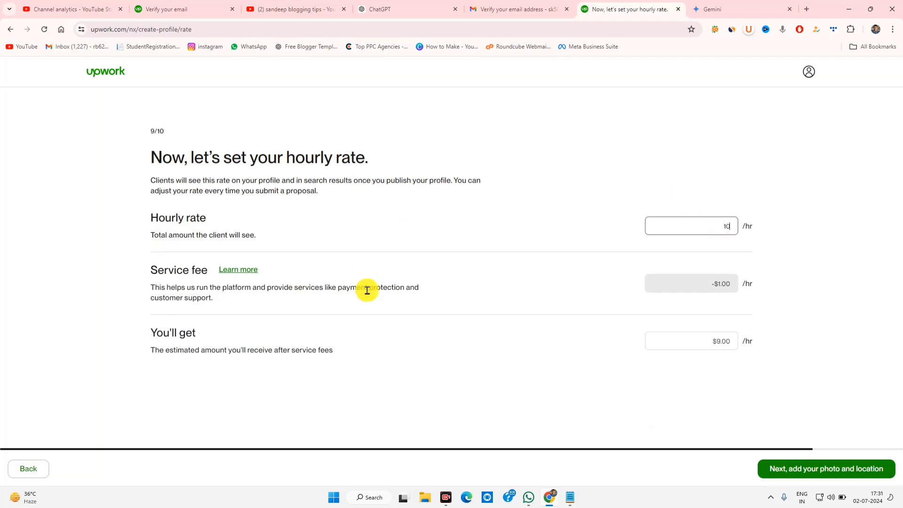
{"action": "left_click_drag", "start_coordinate": [781, 290], "coordinate": [609, 277]}
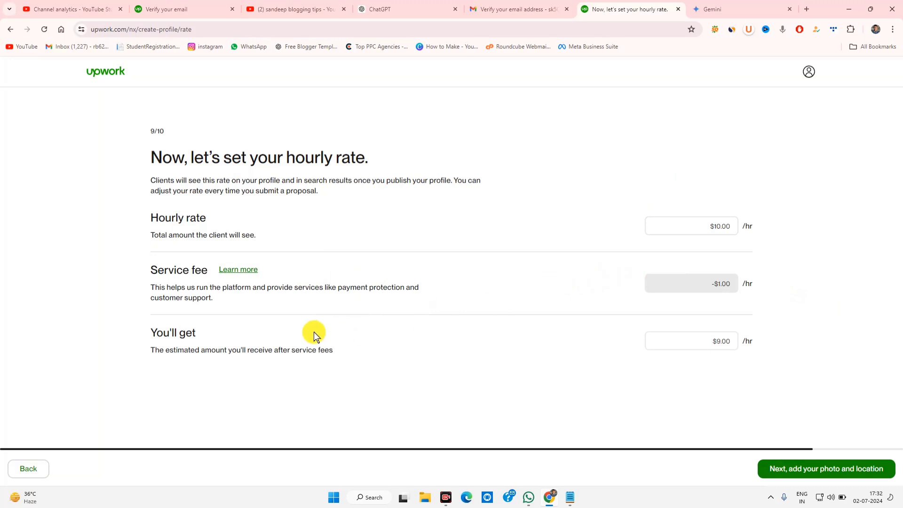
{"action": "left_click_drag", "start_coordinate": [283, 346], "coordinate": [857, 355]}
{"action": "left_click", "coordinate": [848, 347]}
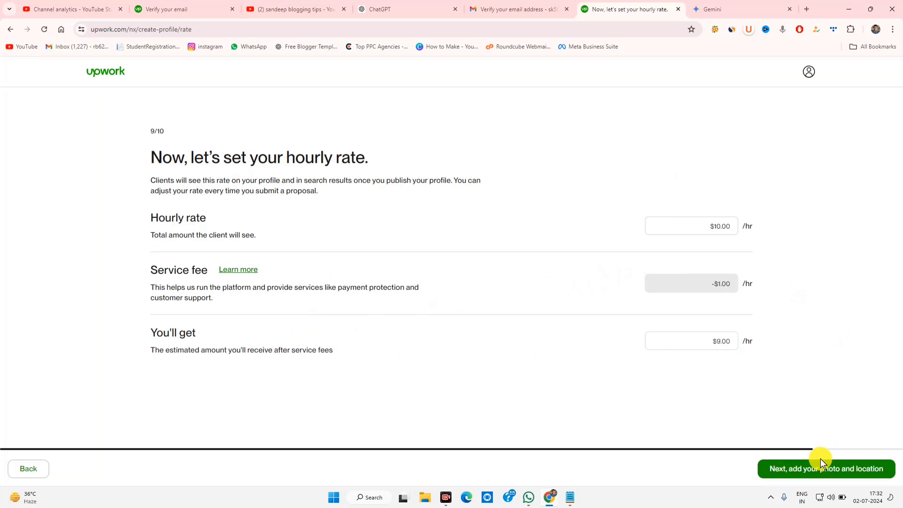
{"action": "left_click", "coordinate": [821, 462]}
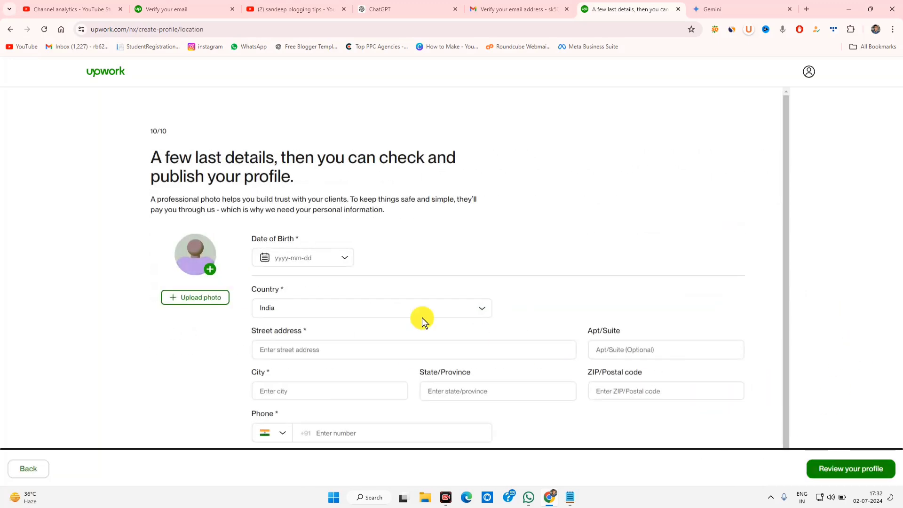
{"action": "left_click_drag", "start_coordinate": [166, 129], "coordinate": [142, 130]}
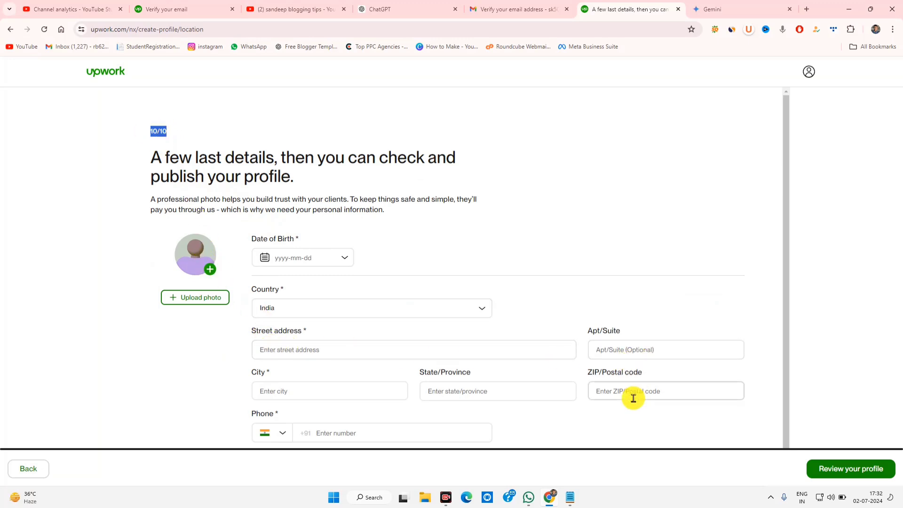
{"action": "scroll", "coordinate": [424, 405], "scroll_direction": "down", "scroll_amount": 1}
{"action": "left_click", "coordinate": [382, 423]}
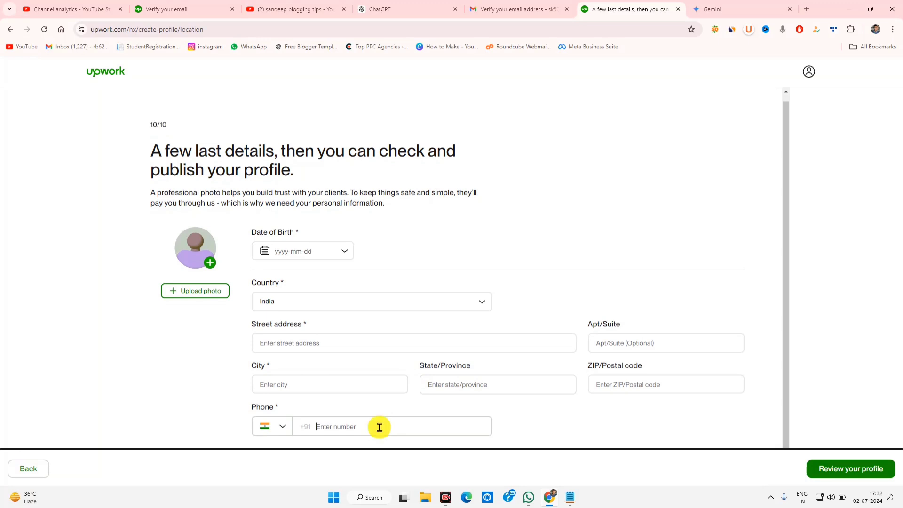
Upload the image "Untitled design (71)" from the Downloads folder and attach it as the profile photo
{"action": "left_click", "coordinate": [210, 262]}
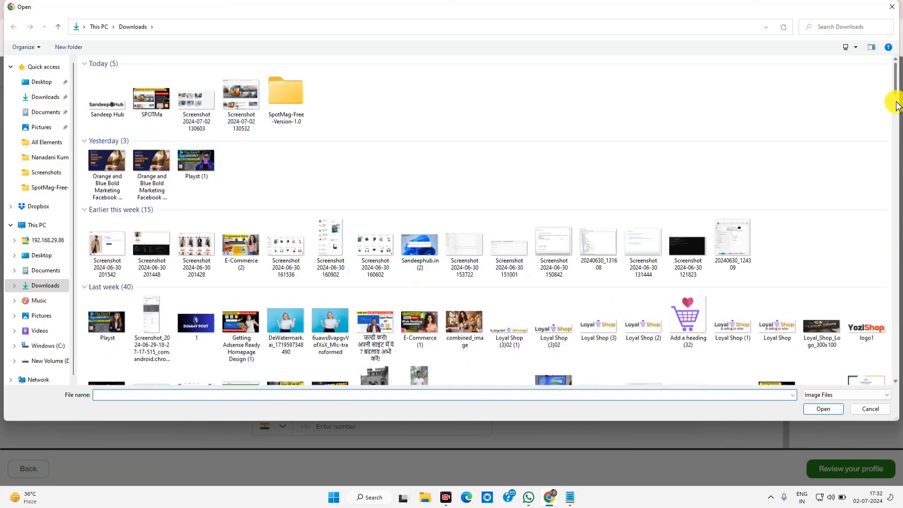
{"action": "left_click_drag", "start_coordinate": [895, 93], "coordinate": [896, 128]}
{"action": "left_click", "coordinate": [732, 238]}
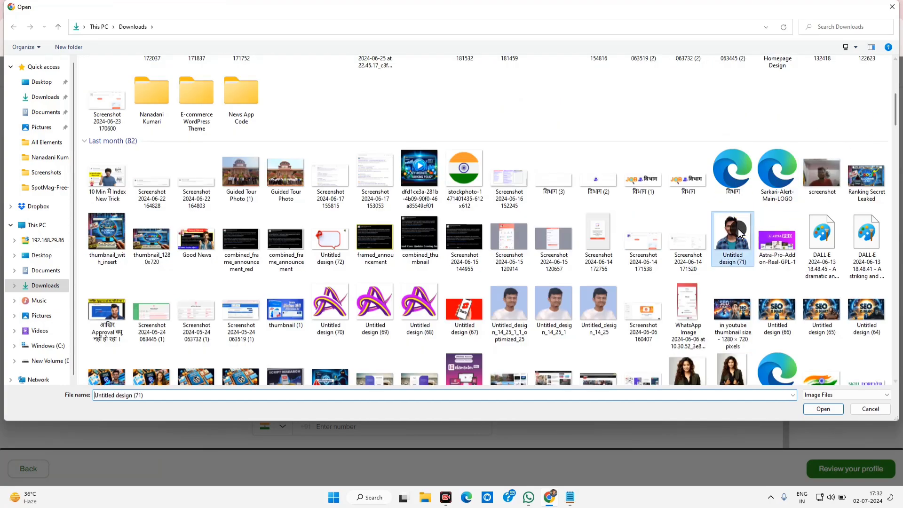
{"action": "left_click", "coordinate": [822, 409]}
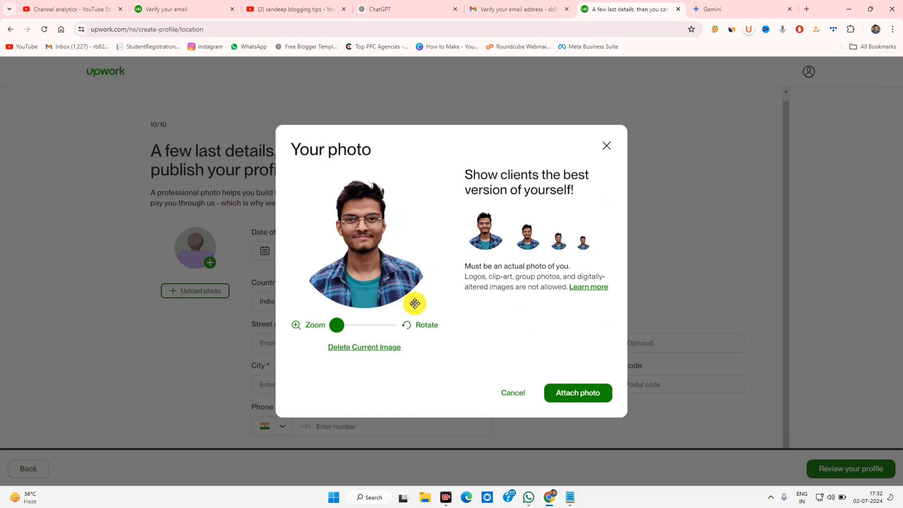
{"action": "left_click", "coordinate": [585, 396]}
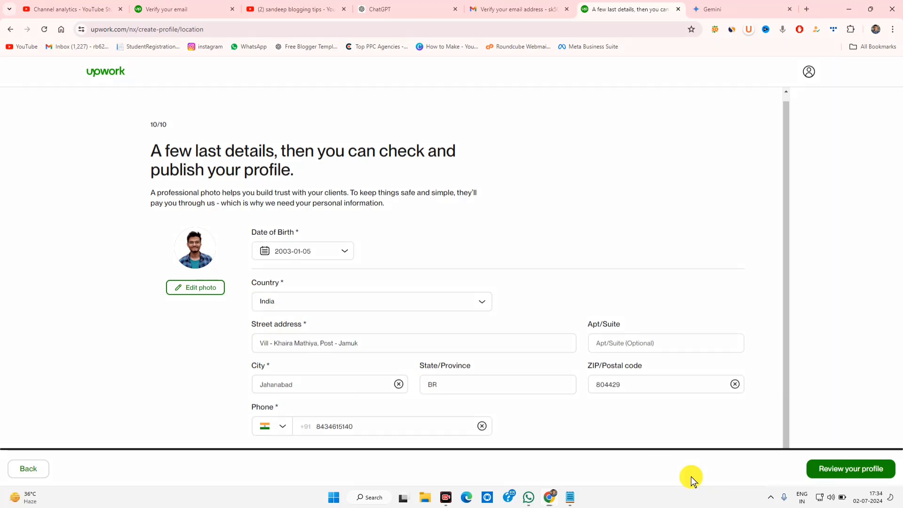
{"action": "mouse_move", "coordinate": [373, 410]}
{"action": "left_mouse_down"}
{"action": "mouse_move", "coordinate": [359, 427]}
{"action": "mouse_move", "coordinate": [311, 411]}
{"action": "mouse_move", "coordinate": [317, 430]}
{"action": "mouse_move", "coordinate": [334, 394]}
{"action": "left_mouse_up"}
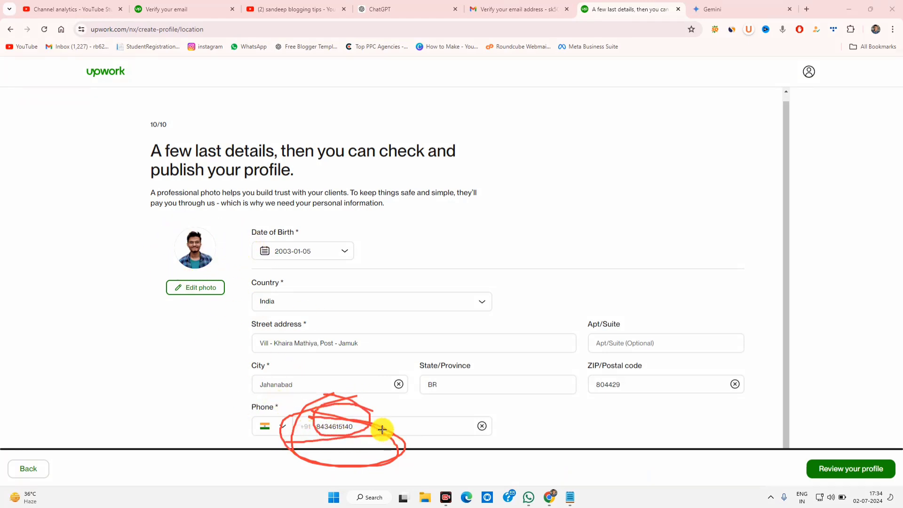
{"action": "left_click_drag", "start_coordinate": [266, 234], "coordinate": [312, 293]}
{"action": "left_click_drag", "start_coordinate": [120, 296], "coordinate": [306, 297]}
{"action": "mouse_move", "coordinate": [284, 225]}
{"action": "left_mouse_down"}
{"action": "mouse_move", "coordinate": [236, 265]}
{"action": "mouse_move", "coordinate": [299, 229]}
{"action": "left_mouse_up"}
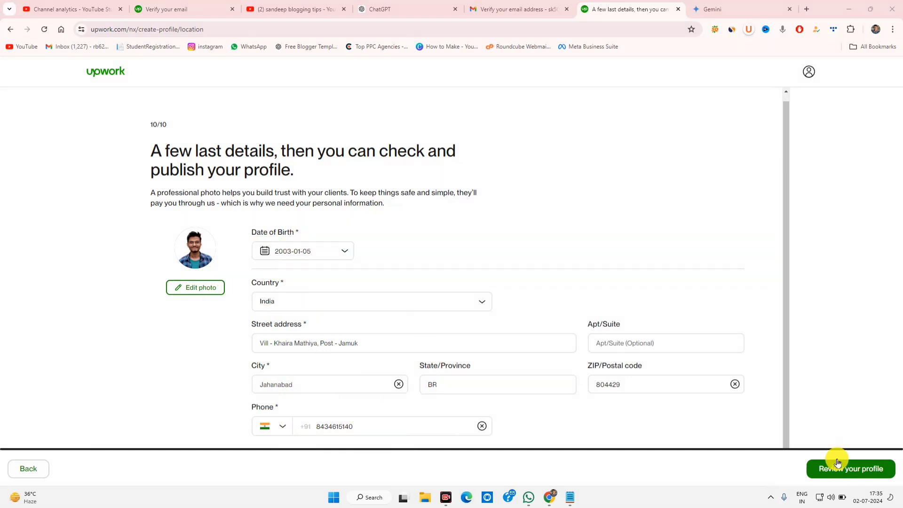
Proceed to the profile preview and look over the bio, hourly rate, skills, work history, education and languages
{"action": "left_click", "coordinate": [837, 466]}
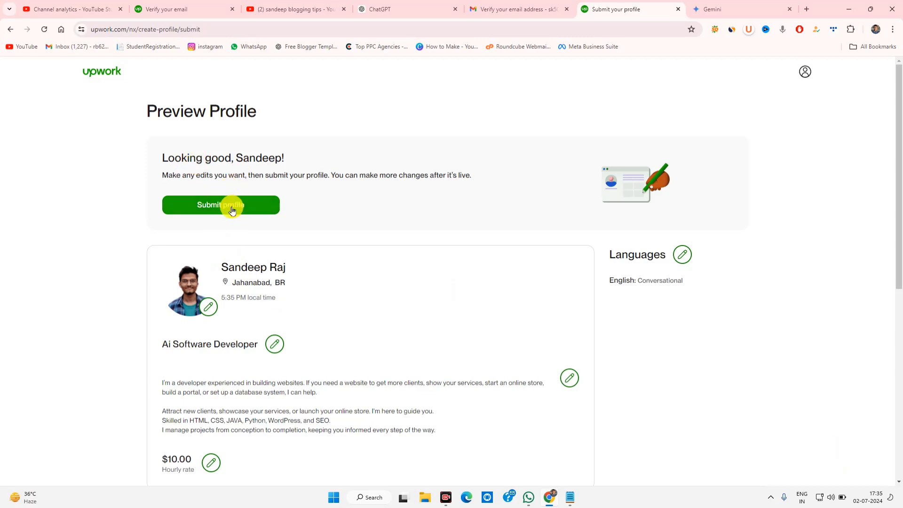
{"action": "scroll", "coordinate": [339, 356], "scroll_direction": "down", "scroll_amount": 3}
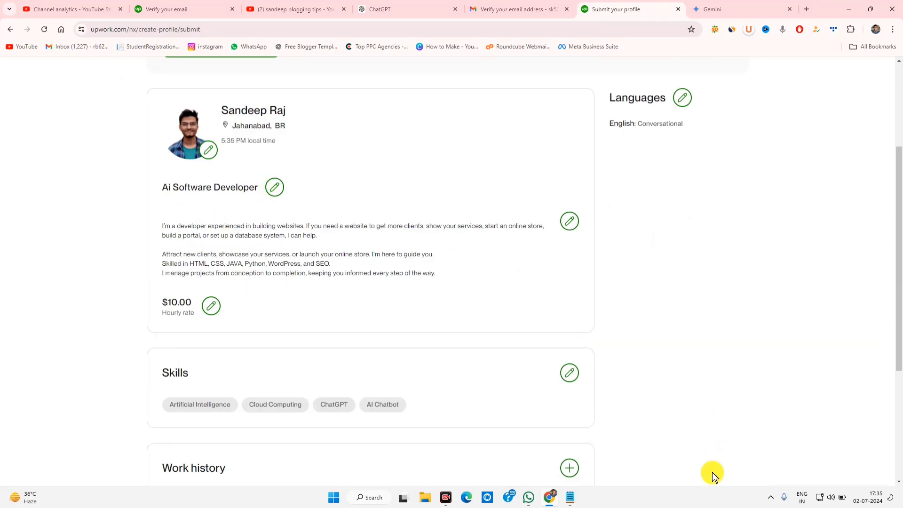
{"action": "scroll", "coordinate": [281, 271], "scroll_direction": "down", "scroll_amount": 4}
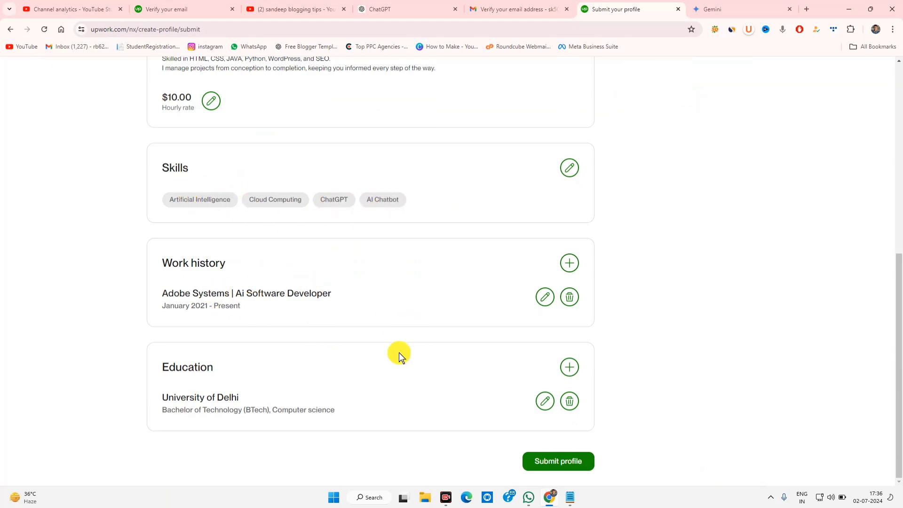
{"action": "scroll", "coordinate": [390, 367], "scroll_direction": "up", "scroll_amount": 7}
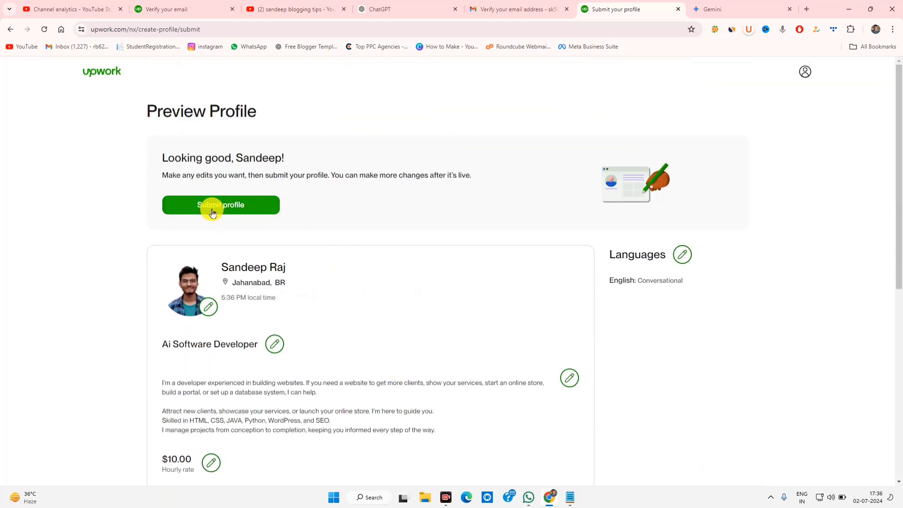
{"action": "scroll", "coordinate": [408, 288], "scroll_direction": "down", "scroll_amount": 7}
{"action": "scroll", "coordinate": [397, 323], "scroll_direction": "up", "scroll_amount": 7}
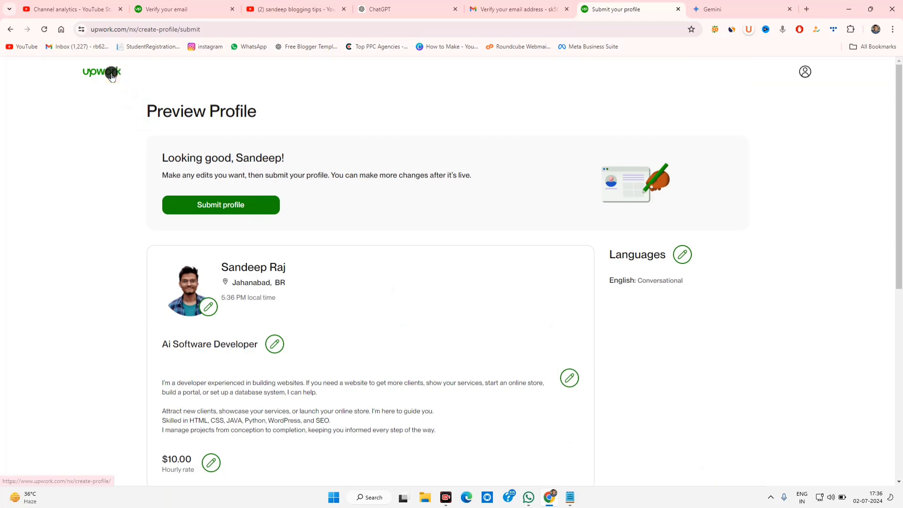
{"action": "scroll", "coordinate": [360, 338], "scroll_direction": "down", "scroll_amount": 7}
{"action": "scroll", "coordinate": [360, 345], "scroll_direction": "up", "scroll_amount": 7}
{"action": "scroll", "coordinate": [360, 358], "scroll_direction": "down", "scroll_amount": 4}
{"action": "scroll", "coordinate": [361, 362], "scroll_direction": "up", "scroll_amount": 4}
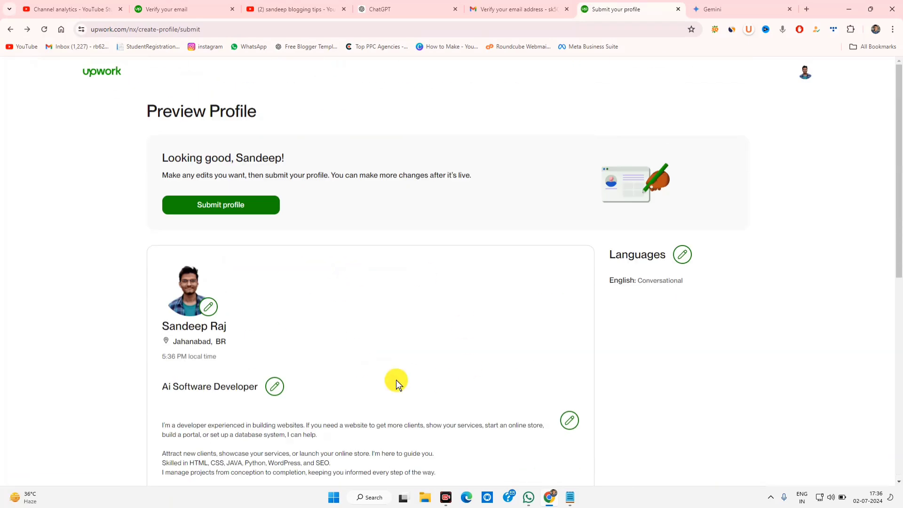
Review the profile preview once more and submit the profile
{"action": "scroll", "coordinate": [397, 379], "scroll_direction": "down", "scroll_amount": 2}
{"action": "scroll", "coordinate": [343, 393], "scroll_direction": "up", "scroll_amount": 2}
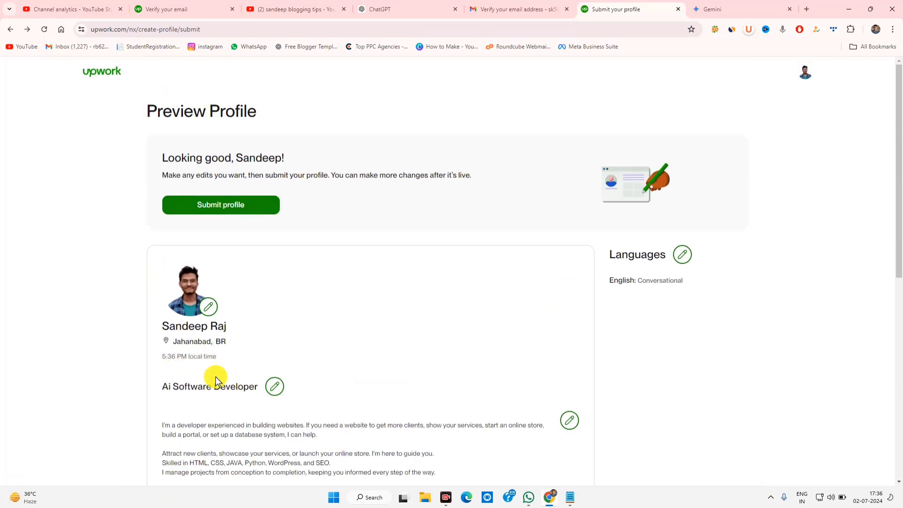
{"action": "scroll", "coordinate": [224, 404], "scroll_direction": "down", "scroll_amount": 3}
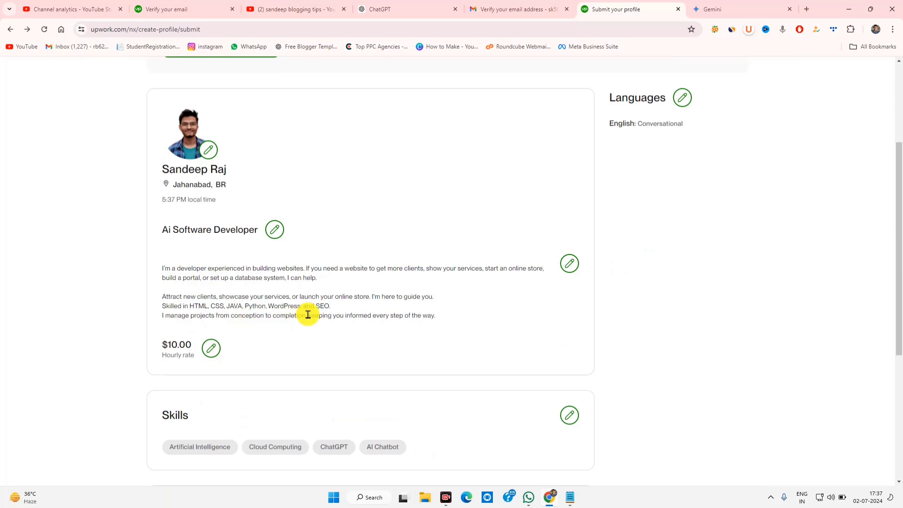
{"action": "scroll", "coordinate": [377, 371], "scroll_direction": "down", "scroll_amount": 5}
{"action": "scroll", "coordinate": [393, 382], "scroll_direction": "up", "scroll_amount": 8}
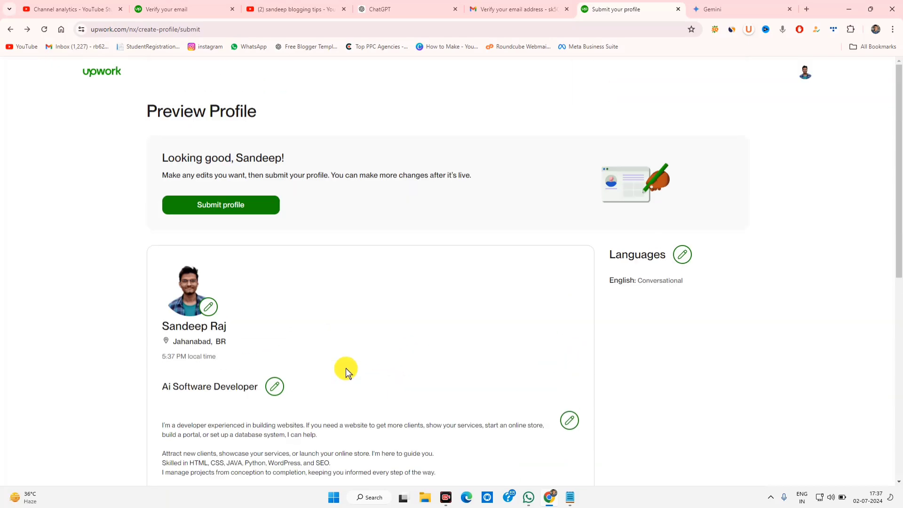
{"action": "left_click", "coordinate": [221, 205]}
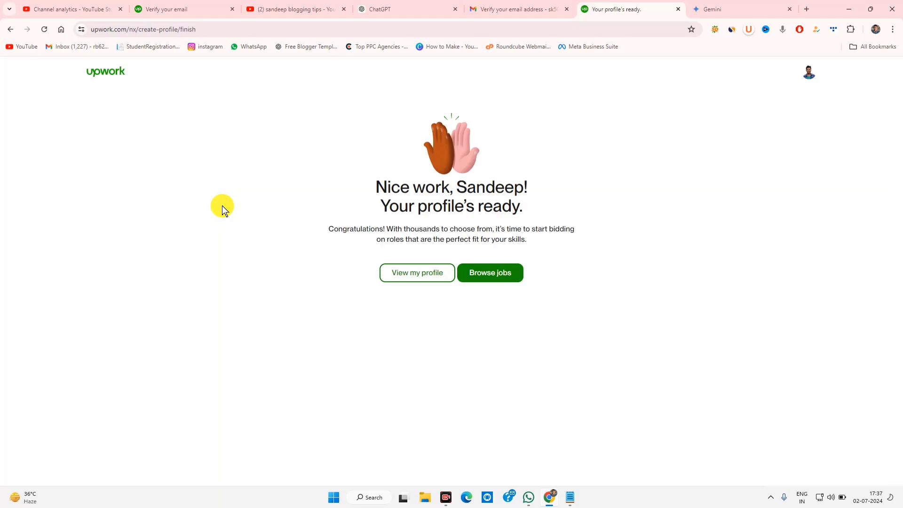
View the live freelancer profile, look over its sections and dismiss the tip about adding a license
{"action": "left_click", "coordinate": [422, 275]}
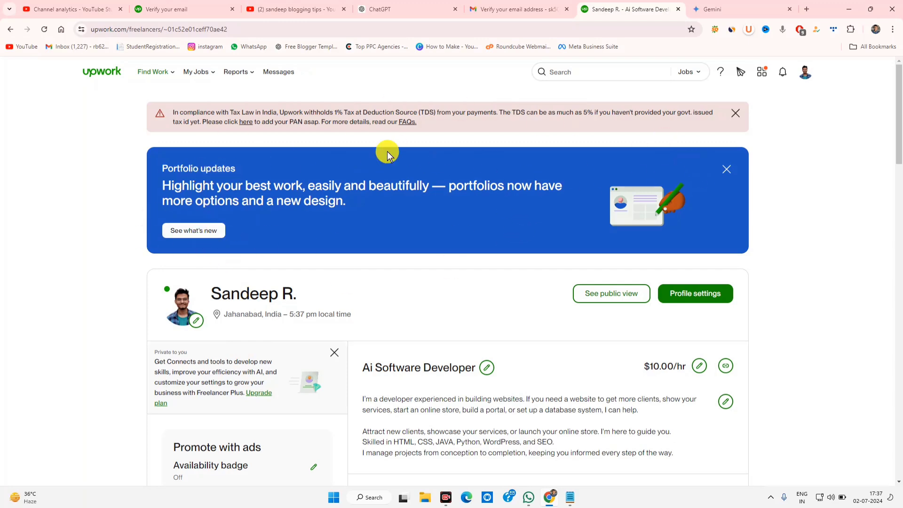
{"action": "scroll", "coordinate": [455, 300], "scroll_direction": "down", "scroll_amount": 3}
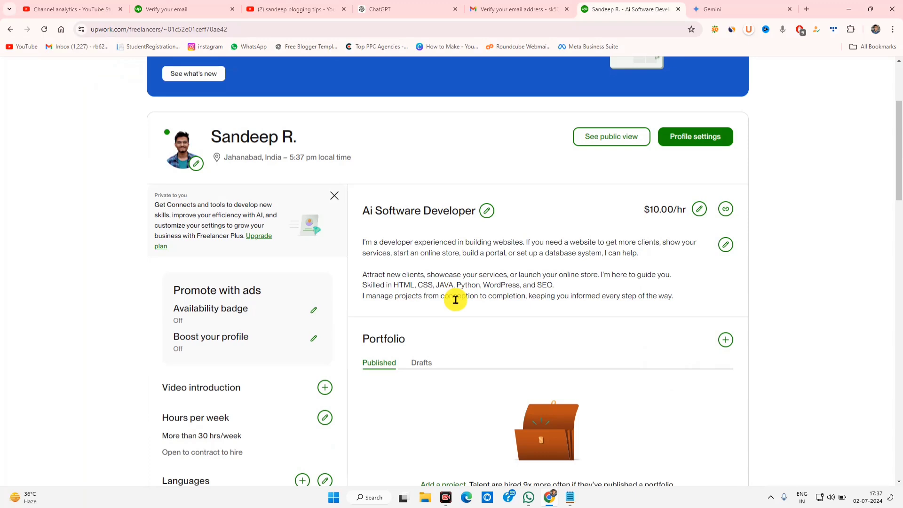
{"action": "scroll", "coordinate": [455, 300], "scroll_direction": "down", "scroll_amount": 3}
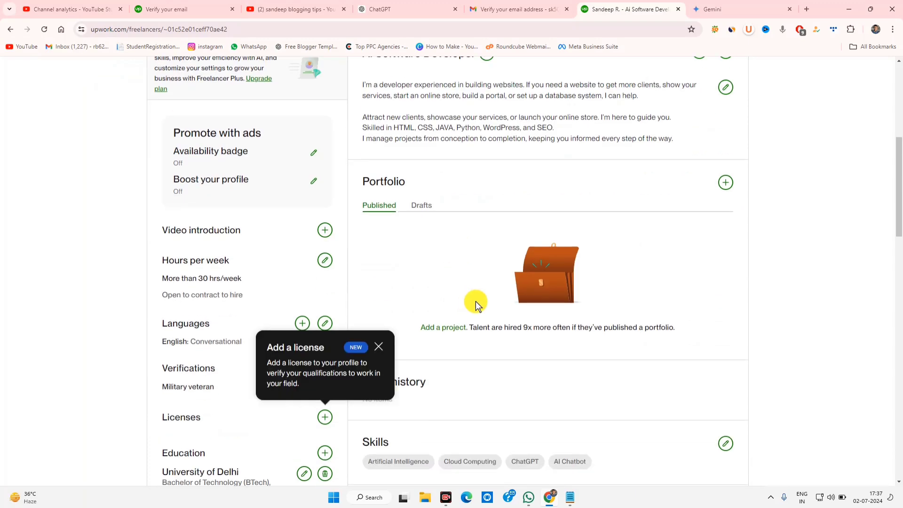
{"action": "left_click", "coordinate": [381, 349]}
{"action": "scroll", "coordinate": [558, 355], "scroll_direction": "down", "scroll_amount": 3}
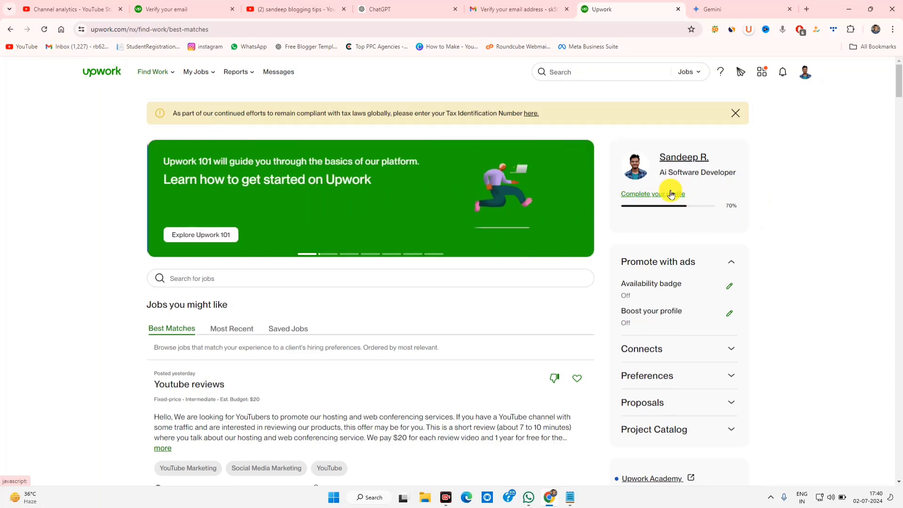
Open the profile completion checklist and start adding an Employment history entry
{"action": "left_click", "coordinate": [671, 194]}
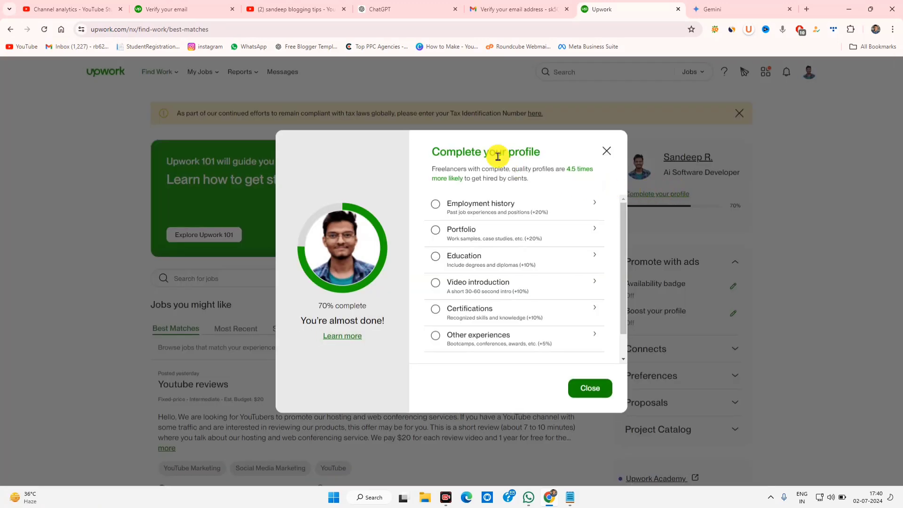
{"action": "left_click_drag", "start_coordinate": [456, 153], "coordinate": [551, 170]}
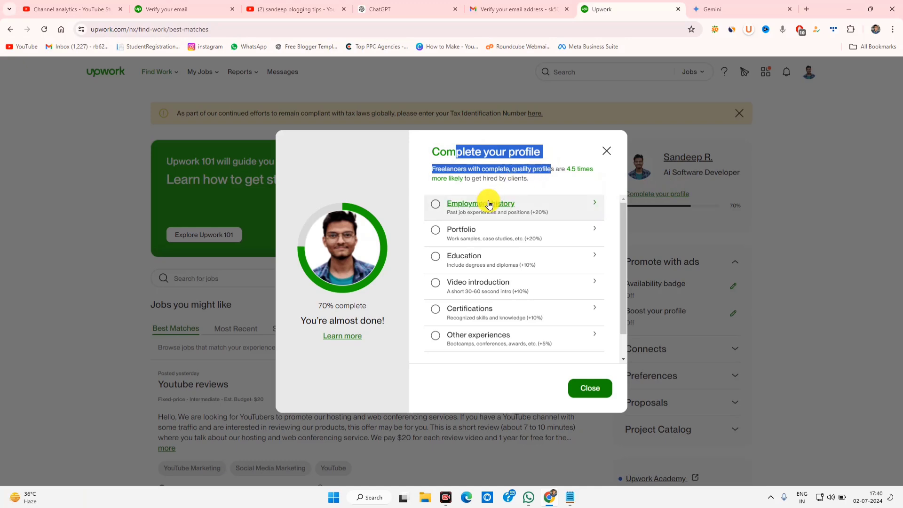
{"action": "left_click", "coordinate": [437, 202]}
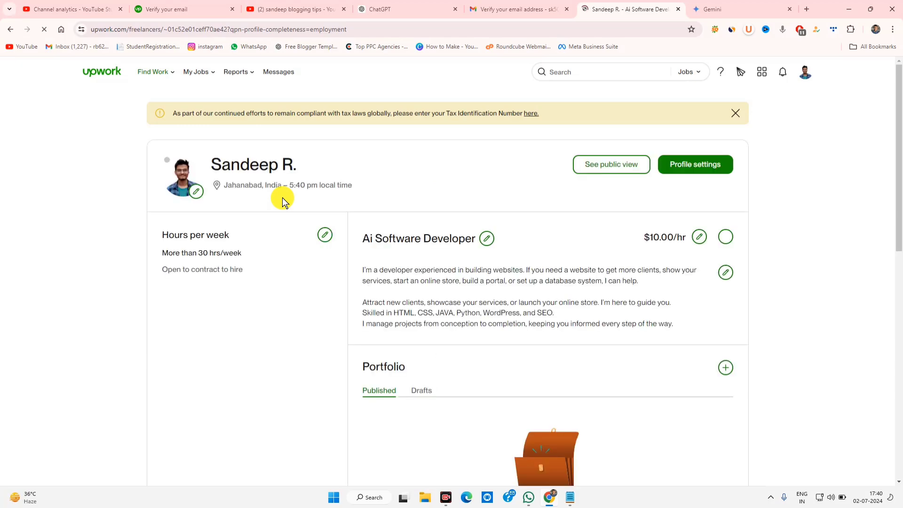
{"action": "scroll", "coordinate": [539, 288], "scroll_direction": "down", "scroll_amount": 7}
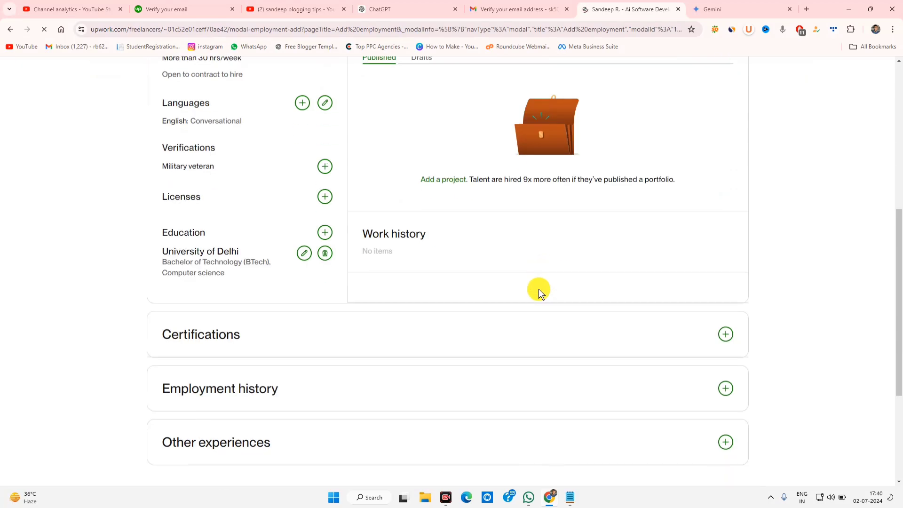
{"action": "scroll", "coordinate": [538, 289], "scroll_direction": "up", "scroll_amount": 4}
{"action": "scroll", "coordinate": [537, 292], "scroll_direction": "down", "scroll_amount": 7}
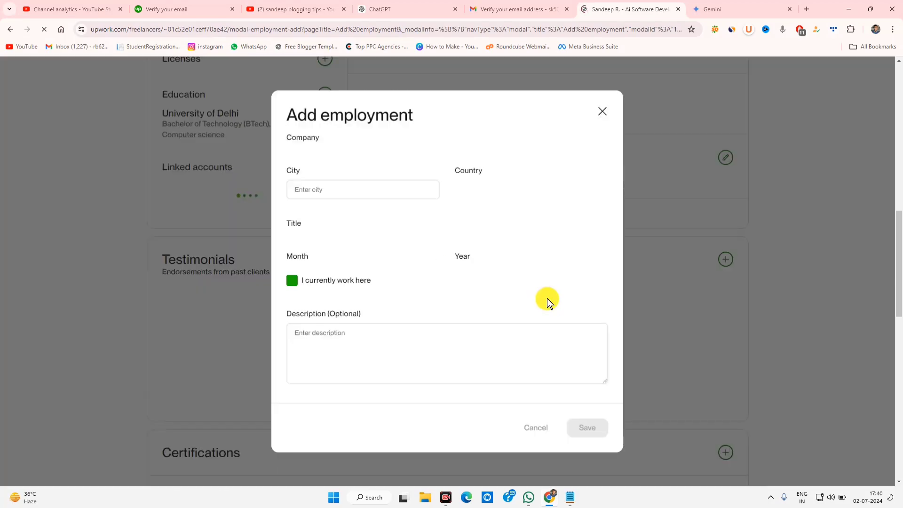
Enter FIVERR as the company, NEW DELHI as the city and India as the country of the employment entry
{"action": "left_click", "coordinate": [344, 132]}
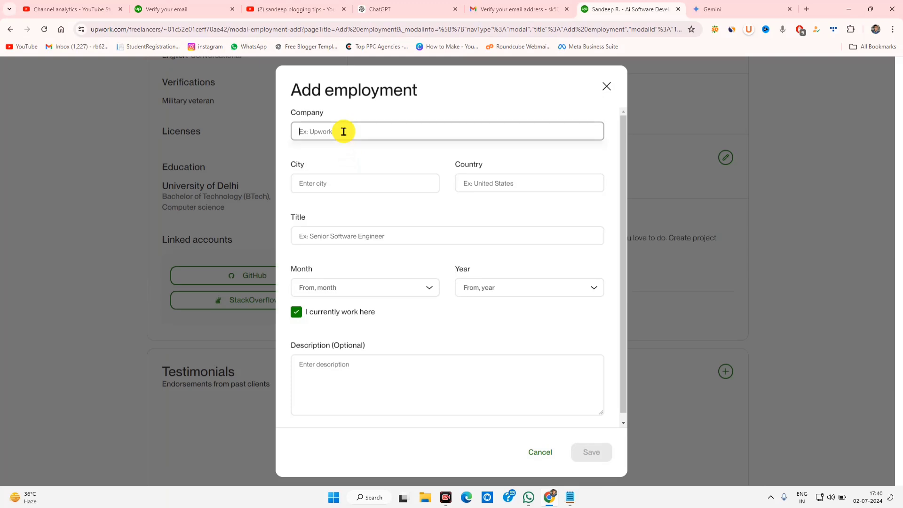
{"action": "type", "text": "FI"}
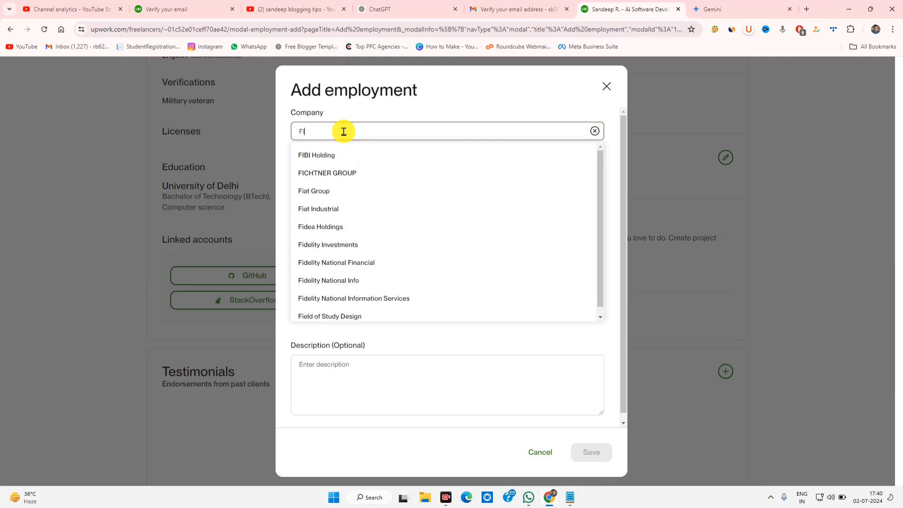
{"action": "type", "text": "VERR"}
{"action": "left_click", "coordinate": [383, 185]}
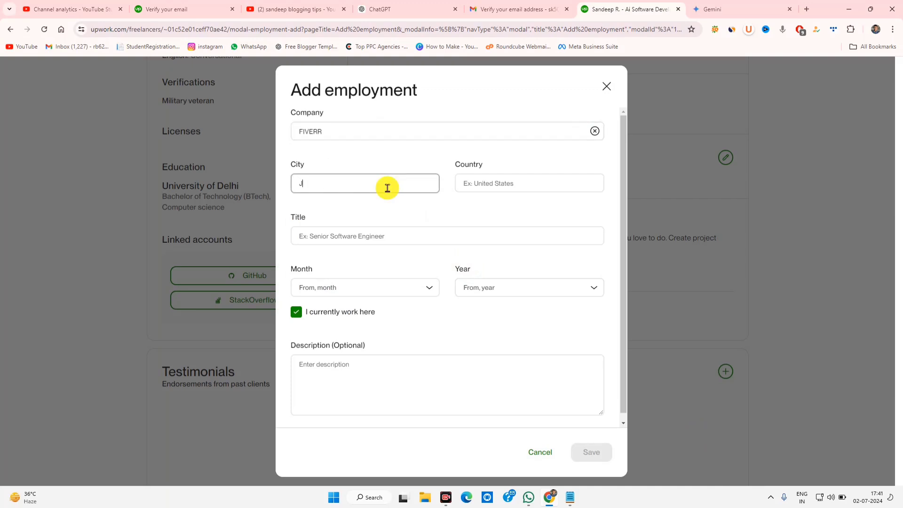
{"action": "type", "text": "Ja"}
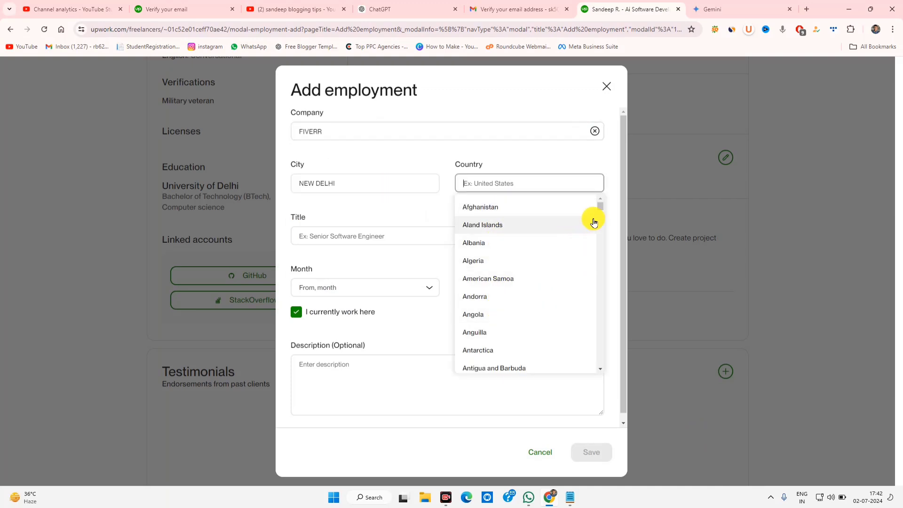
{"action": "type", "text": "India"}
{"action": "key", "text": "Return"}
Copy "Ai Software Developer" from the Notepad note and paste it as the employment title
{"action": "left_click", "coordinate": [315, 237]}
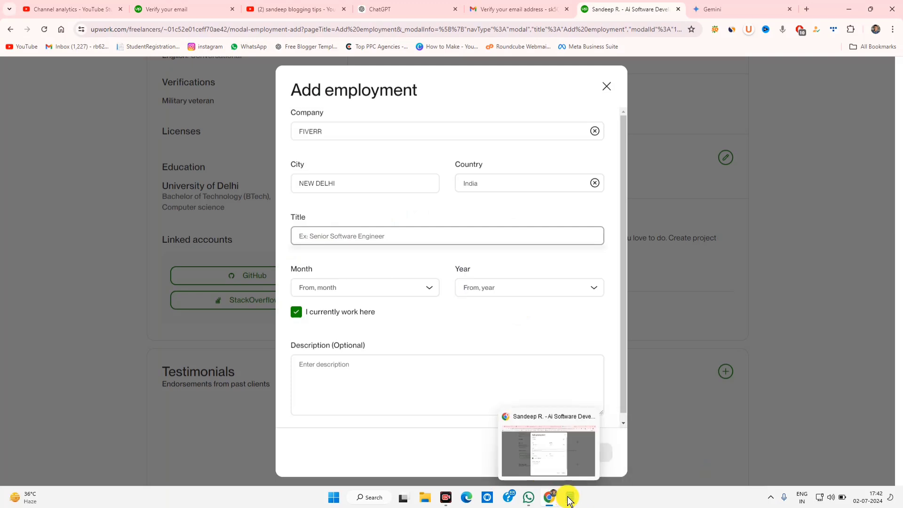
{"action": "left_click", "coordinate": [569, 496]}
{"action": "right_click", "coordinate": [289, 97]}
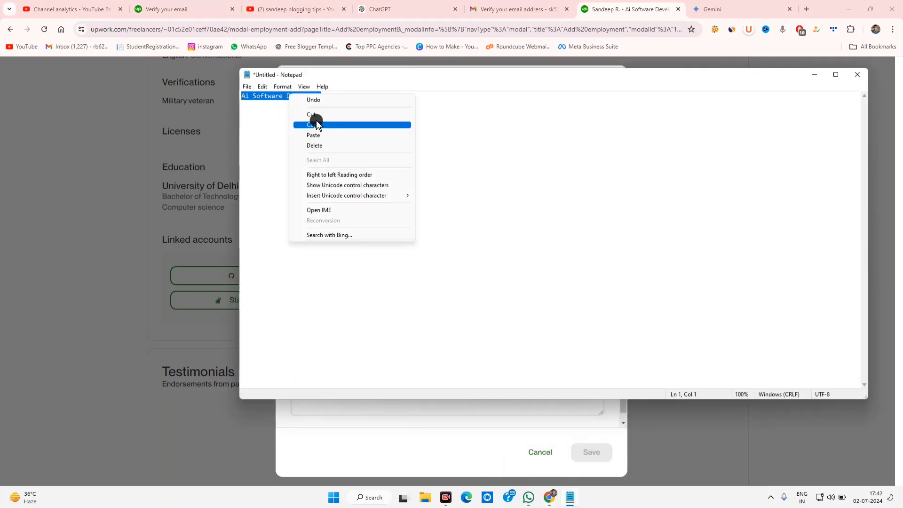
{"action": "left_click", "coordinate": [316, 124]}
{"action": "left_click", "coordinate": [815, 75]}
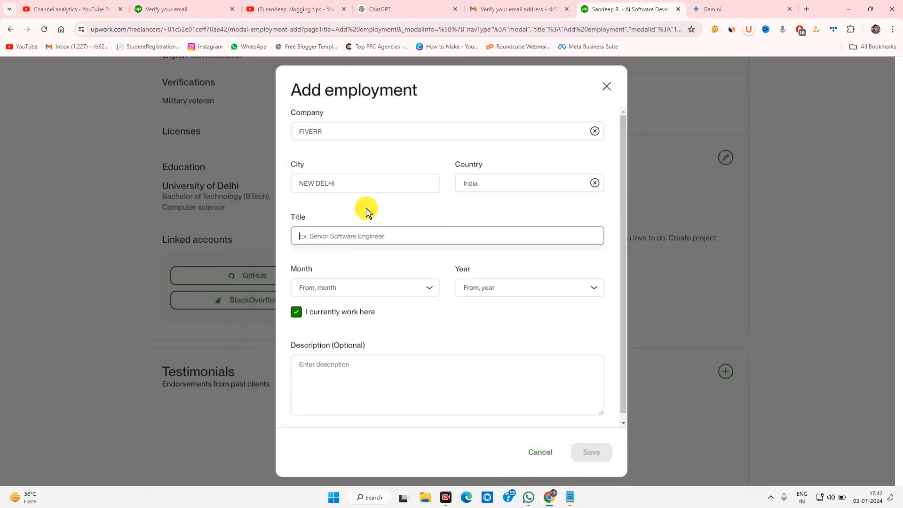
{"action": "right_click", "coordinate": [337, 230]}
{"action": "left_click", "coordinate": [370, 320]}
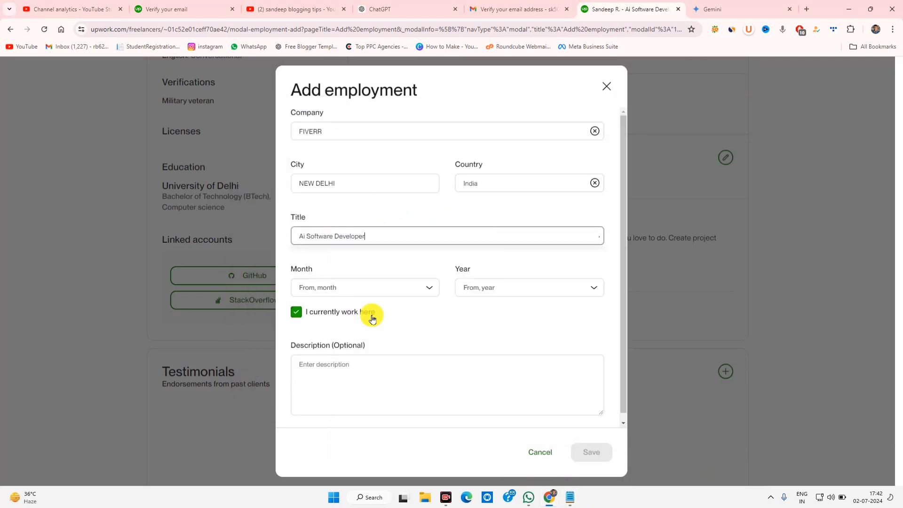
Set the employment start date to January 2024 and save the entry
{"action": "left_click", "coordinate": [353, 289]}
{"action": "left_click", "coordinate": [314, 339]}
{"action": "left_click", "coordinate": [513, 285]}
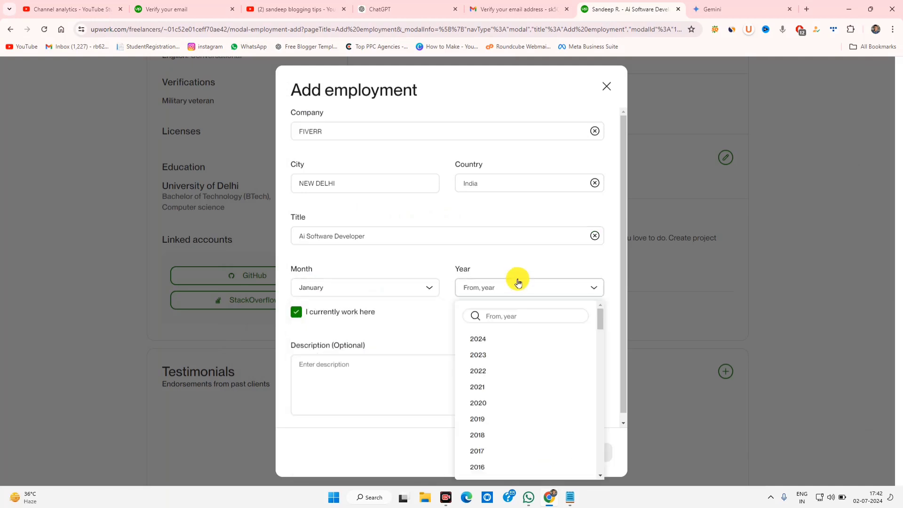
{"action": "left_click", "coordinate": [521, 343]}
{"action": "left_click", "coordinate": [584, 455]}
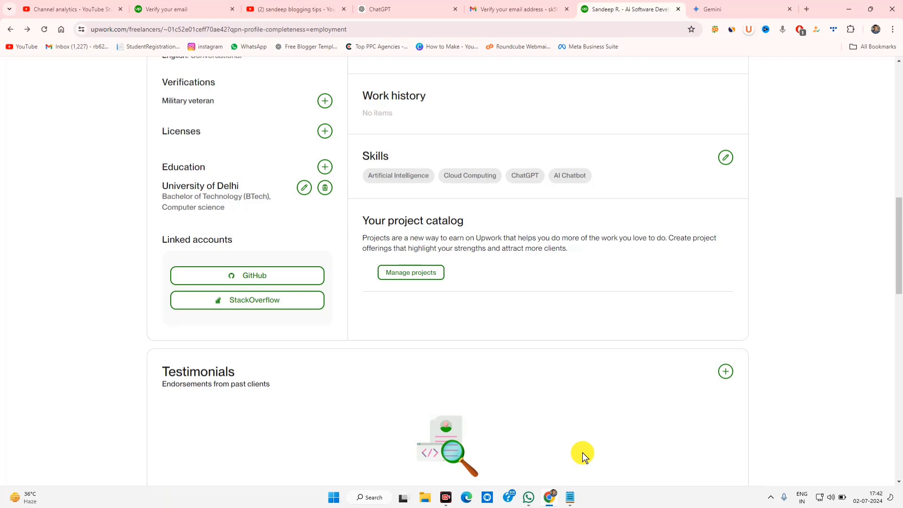
Look over the profile page, reopen the profile completion checklist and start adding a Portfolio project
{"action": "scroll", "coordinate": [581, 393], "scroll_direction": "up", "scroll_amount": 12}
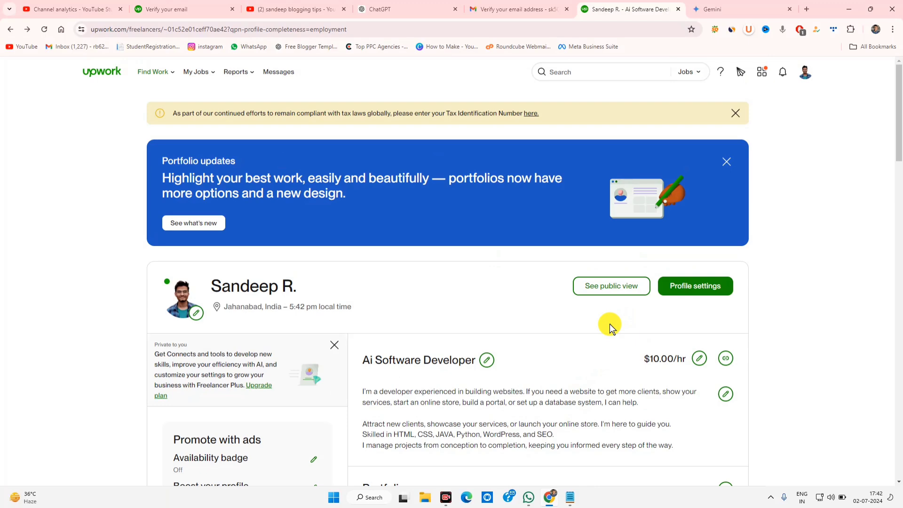
{"action": "scroll", "coordinate": [555, 357], "scroll_direction": "down", "scroll_amount": 10}
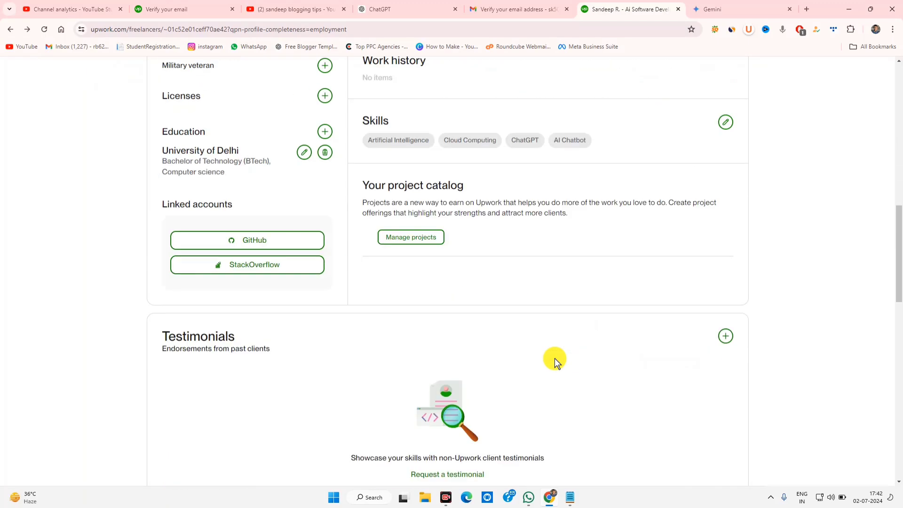
{"action": "scroll", "coordinate": [555, 357], "scroll_direction": "up", "scroll_amount": 10}
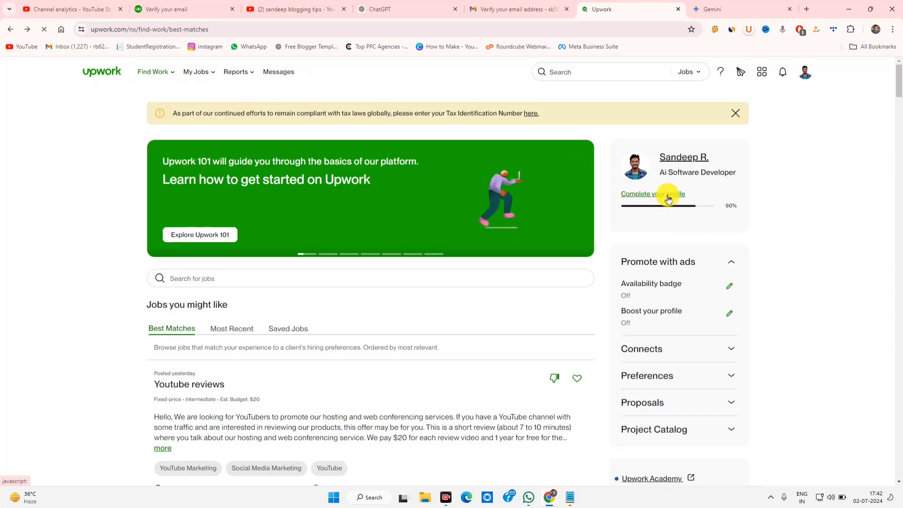
{"action": "left_click", "coordinate": [667, 196]}
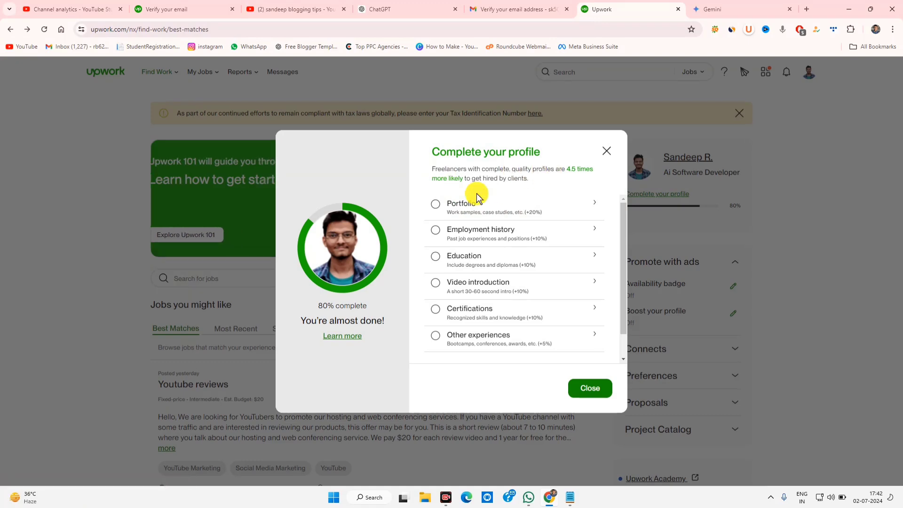
{"action": "left_click", "coordinate": [440, 208]}
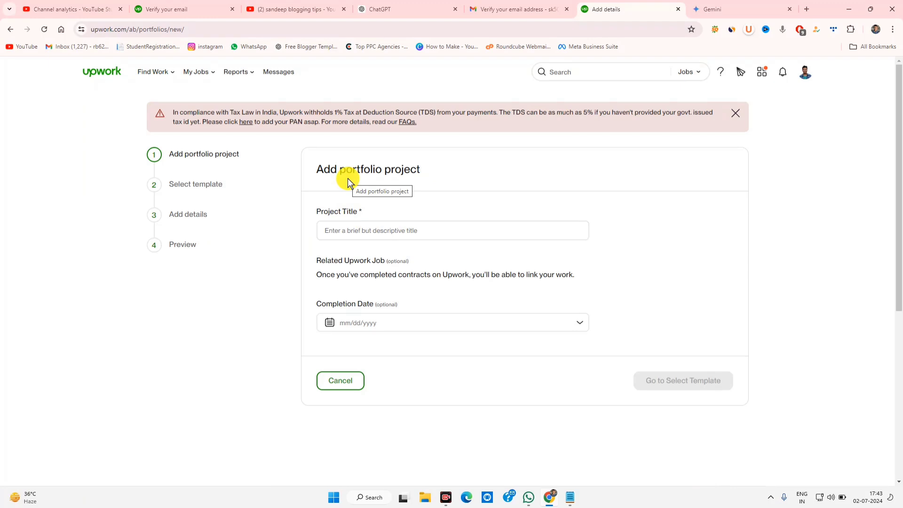
Open the Weather-Website repository on GitHub in a new browser tab and copy its name
{"action": "left_click", "coordinate": [345, 225]}
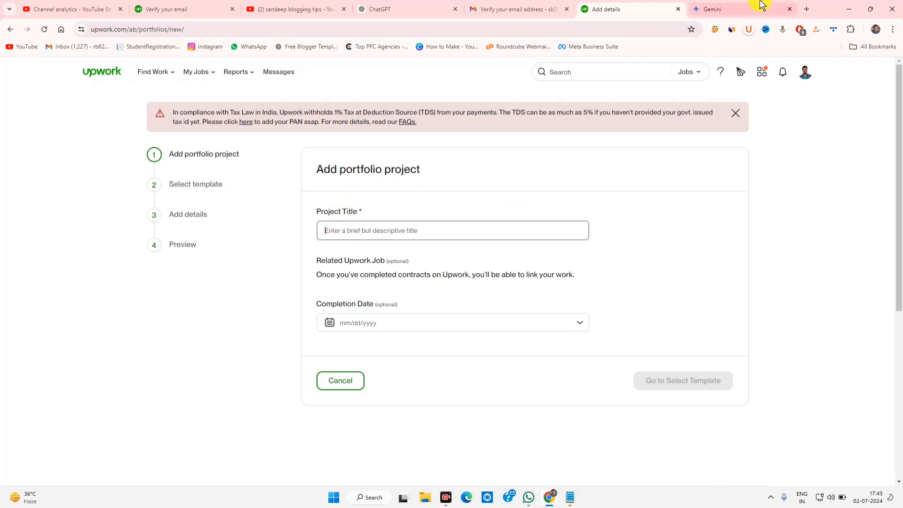
{"action": "left_click", "coordinate": [814, 9]}
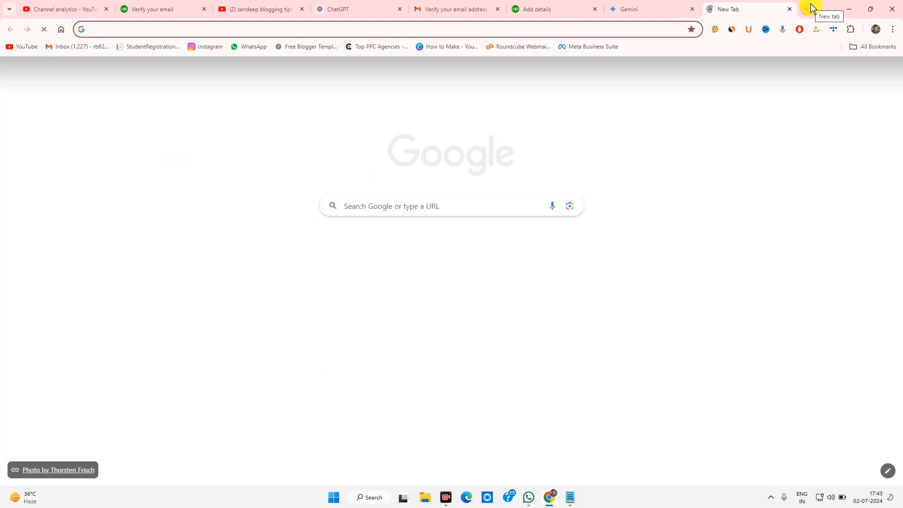
{"action": "type", "text": "g"}
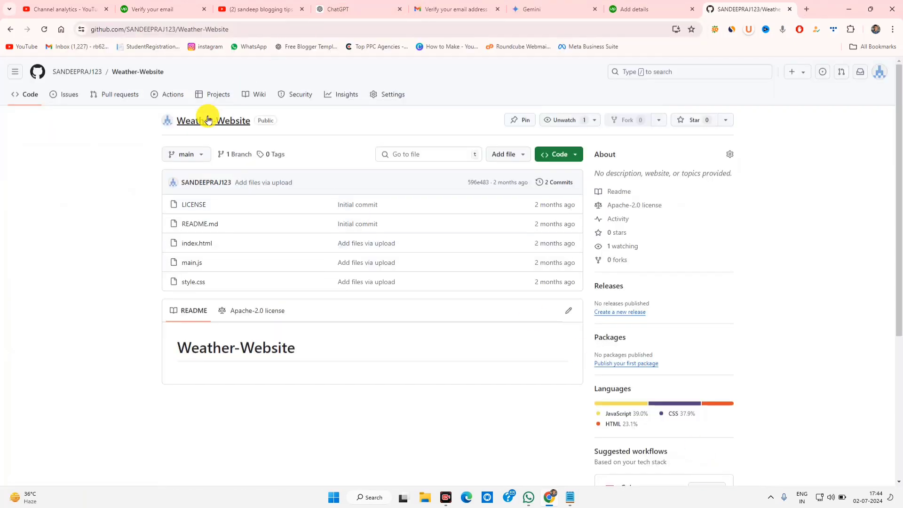
{"action": "left_click_drag", "start_coordinate": [253, 123], "coordinate": [198, 124]}
{"action": "right_click", "coordinate": [202, 124]}
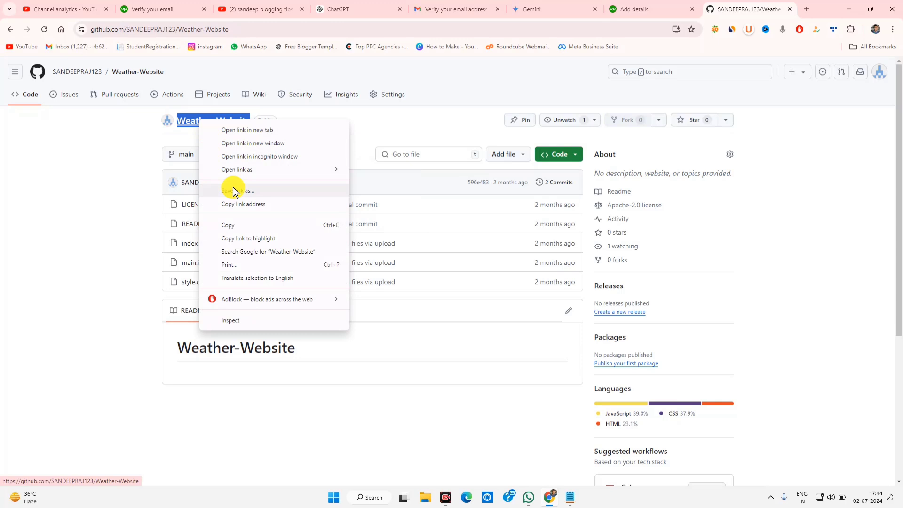
{"action": "left_click", "coordinate": [233, 235]}
Return to the Upwork portfolio form and paste "Weather-Website" as the project title, leaving the completion date empty
{"action": "left_click", "coordinate": [657, 8]}
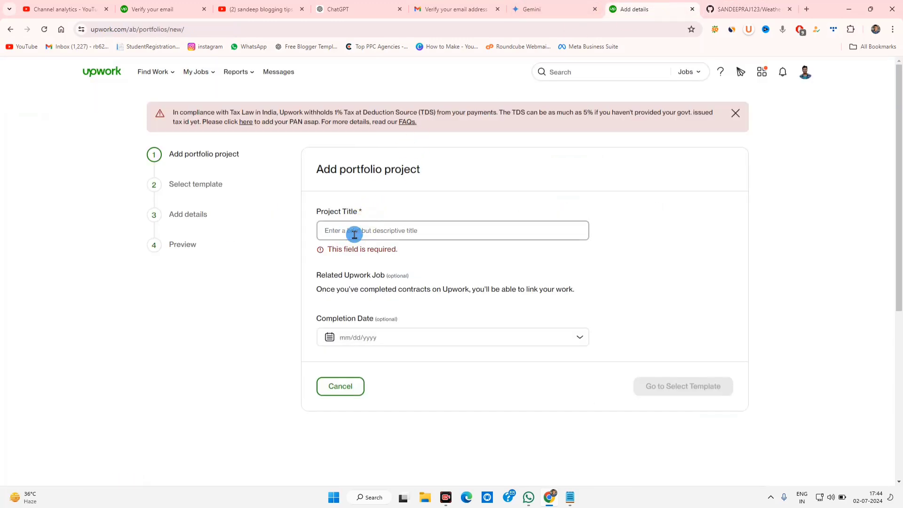
{"action": "right_click", "coordinate": [355, 236]}
{"action": "left_click", "coordinate": [379, 327]}
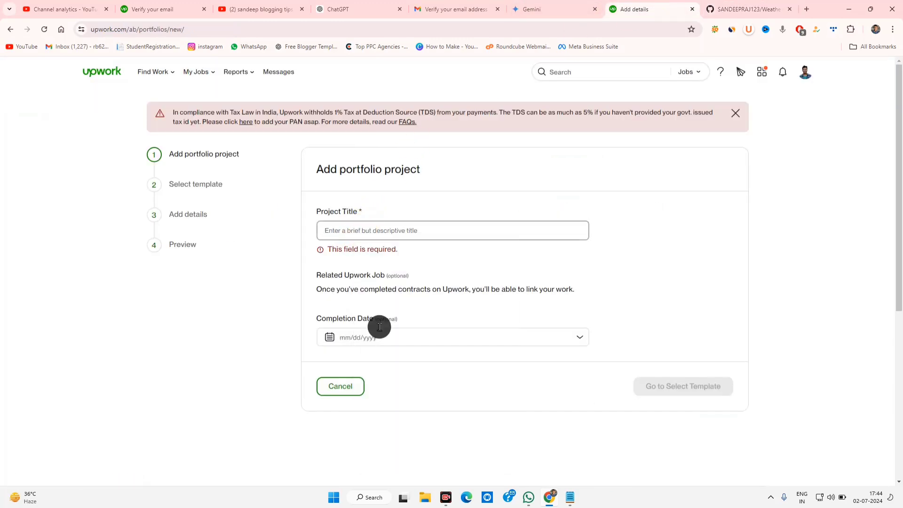
{"action": "left_click", "coordinate": [413, 325]}
{"action": "left_click", "coordinate": [645, 323]}
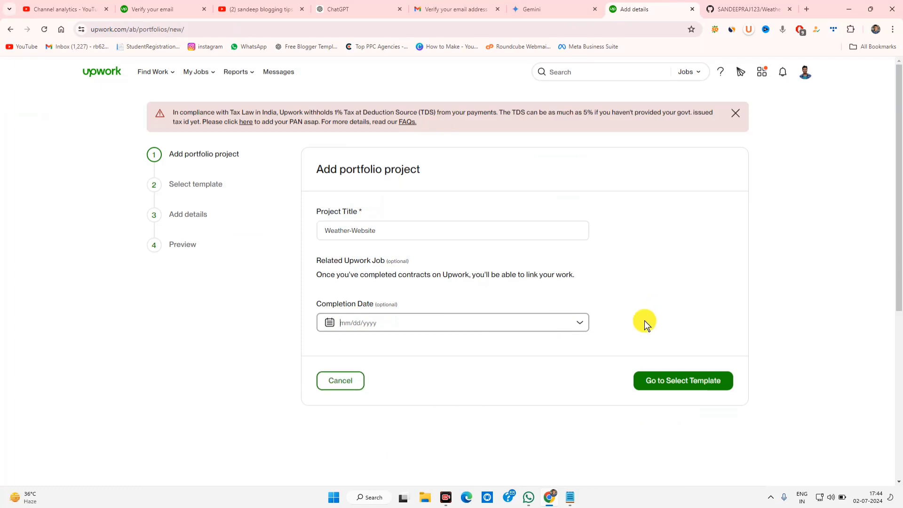
Choose the Classic template for the portfolio project and continue to the project details
{"action": "left_click", "coordinate": [696, 380]}
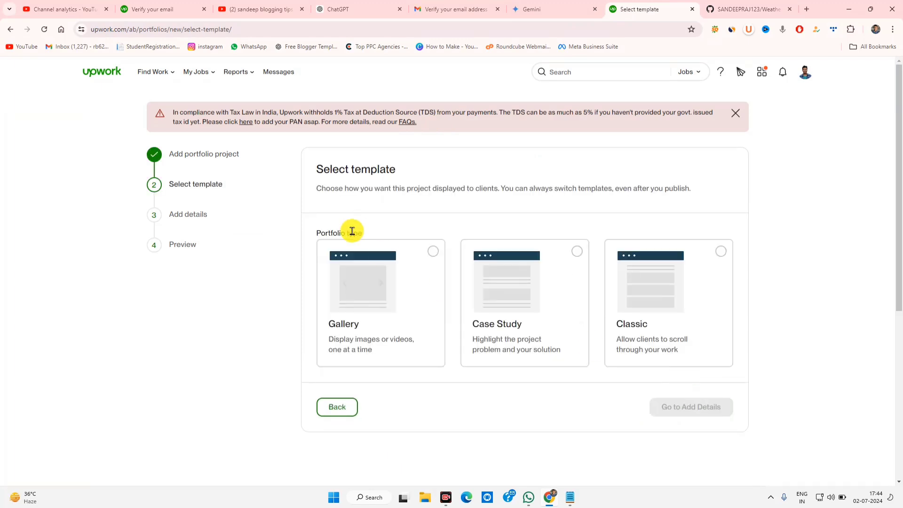
{"action": "left_click", "coordinate": [525, 282]}
{"action": "left_click", "coordinate": [678, 274]}
{"action": "left_click", "coordinate": [690, 442]}
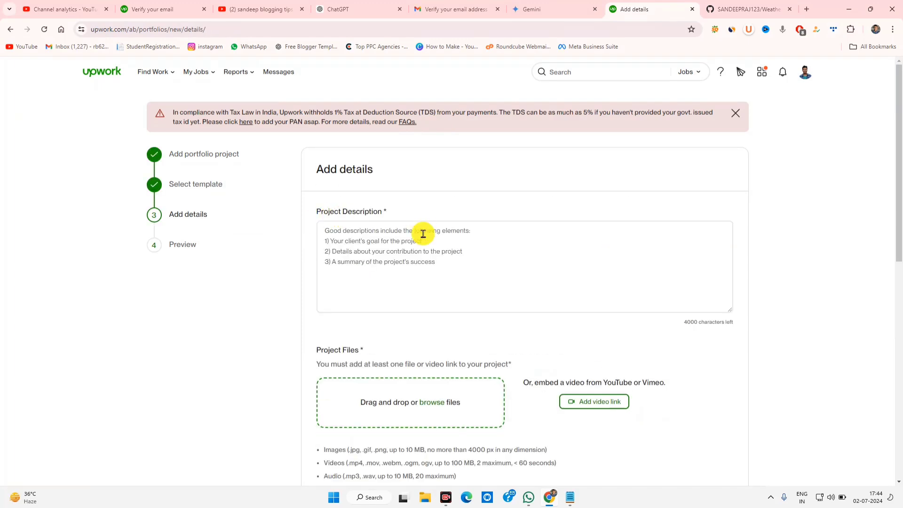
Switch to ChatGPT and request a weather website project description covering the client's goal, contribution details and a summary of success
{"action": "left_click", "coordinate": [371, 233]}
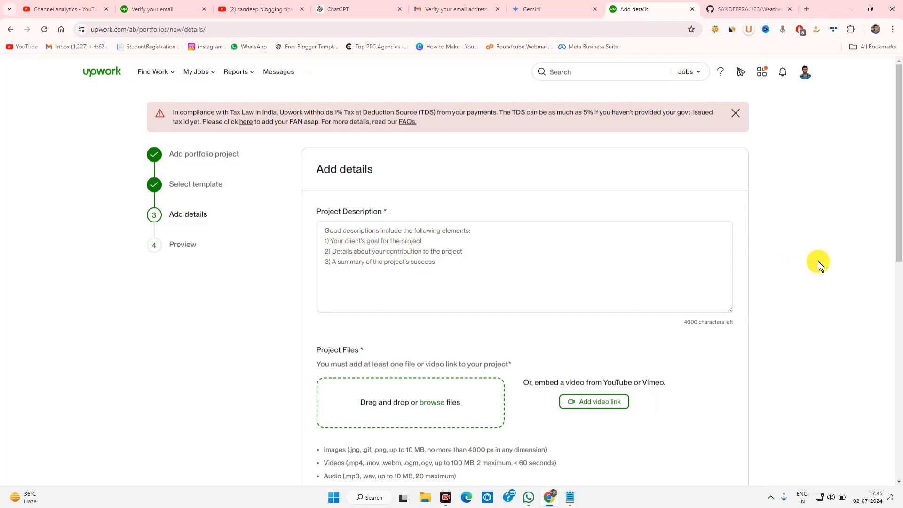
{"action": "left_click", "coordinate": [444, 266]}
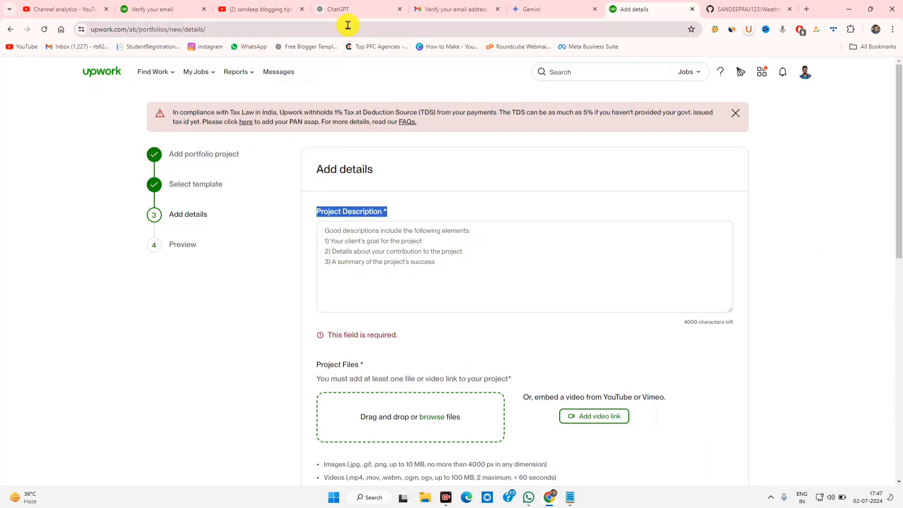
{"action": "left_click", "coordinate": [350, 9]}
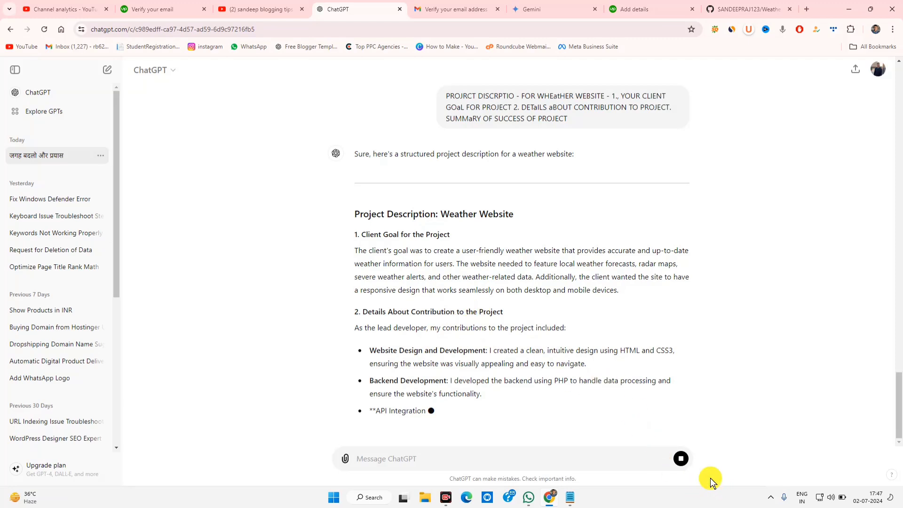
{"action": "left_click", "coordinate": [632, 7]}
{"action": "left_click", "coordinate": [361, 6]}
Return to the Upwork portfolio form and upload the weather app screenshot as the project file
{"action": "left_click", "coordinate": [624, 5]}
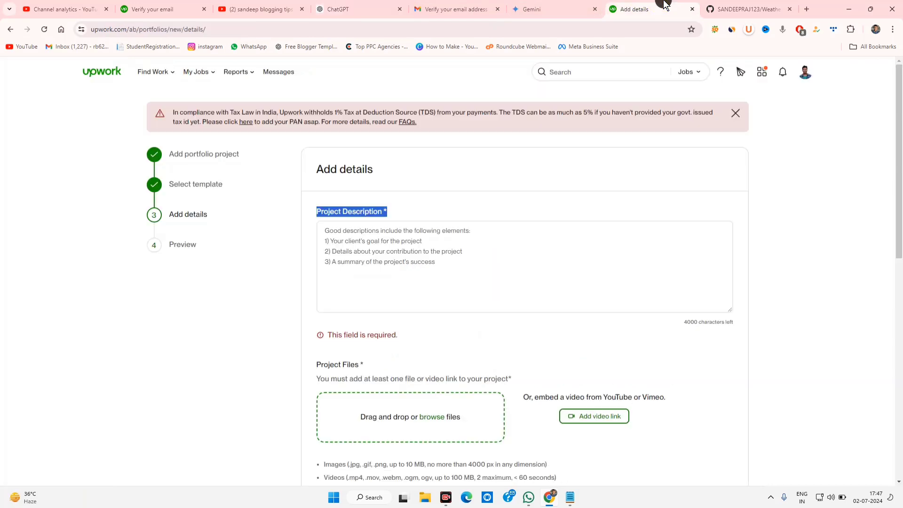
{"action": "left_click_drag", "start_coordinate": [358, 379], "coordinate": [476, 382]}
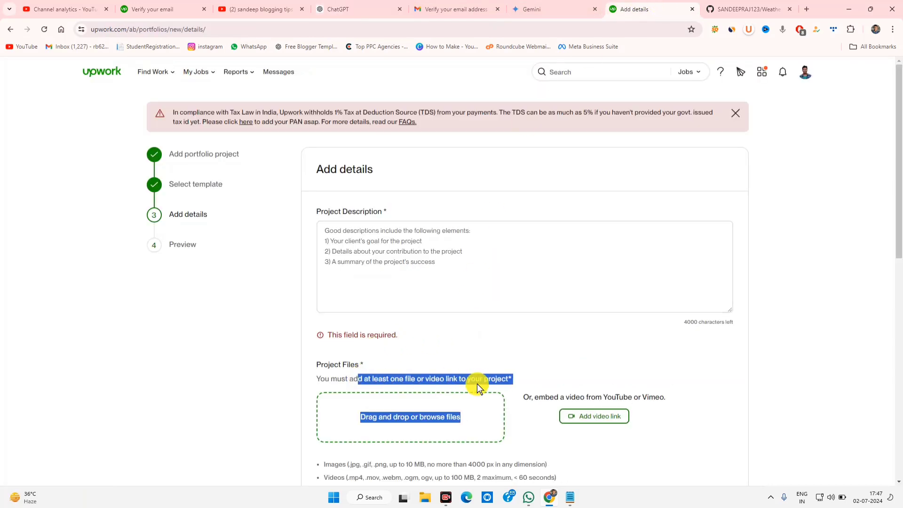
{"action": "left_click", "coordinate": [470, 379]}
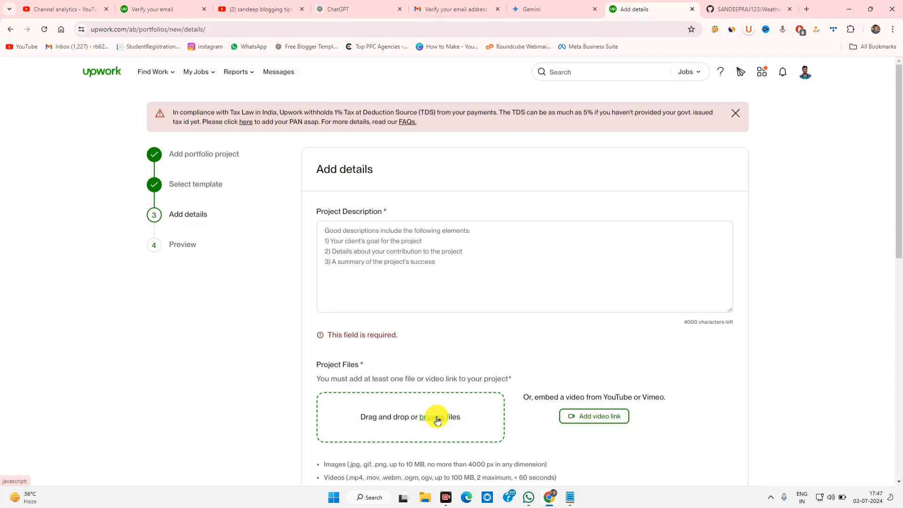
{"action": "left_click", "coordinate": [437, 417]}
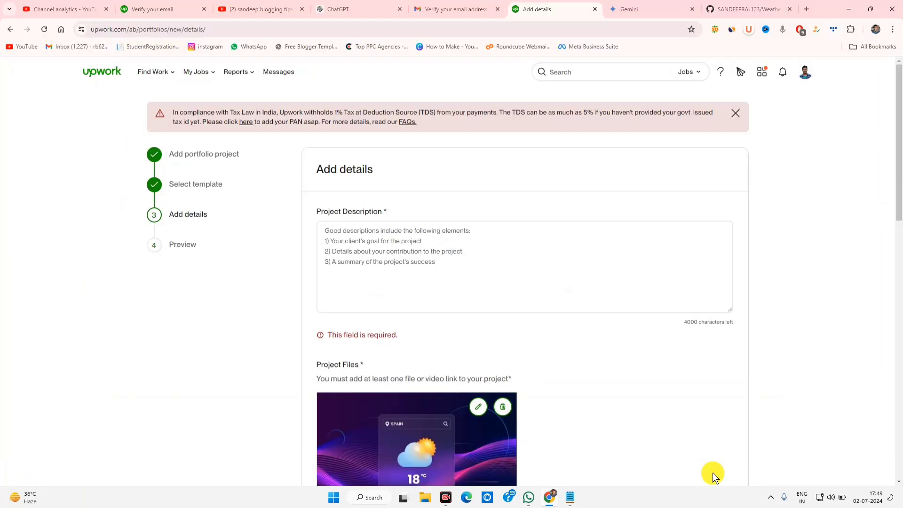
{"action": "scroll", "coordinate": [564, 353], "scroll_direction": "down", "scroll_amount": 3}
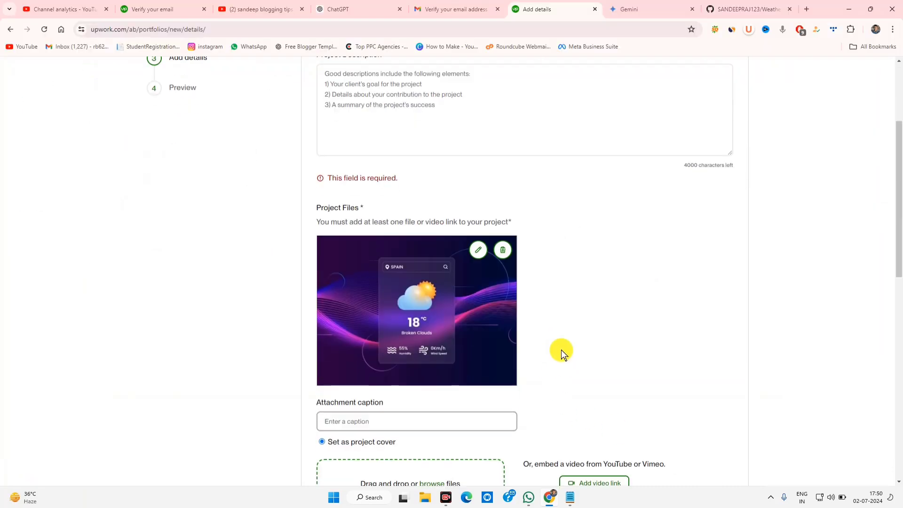
Copy the shortened weather website description from ChatGPT, Client Goal through Project Success, and paste it into Upwork's project description
{"action": "scroll", "coordinate": [363, 228], "scroll_direction": "up", "scroll_amount": 3}
{"action": "left_click", "coordinate": [357, 233]}
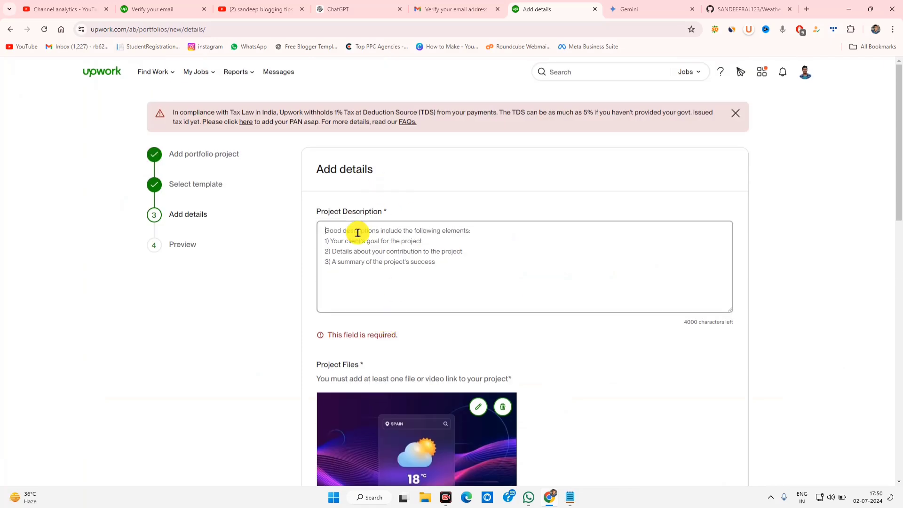
{"action": "left_click", "coordinate": [346, 9]}
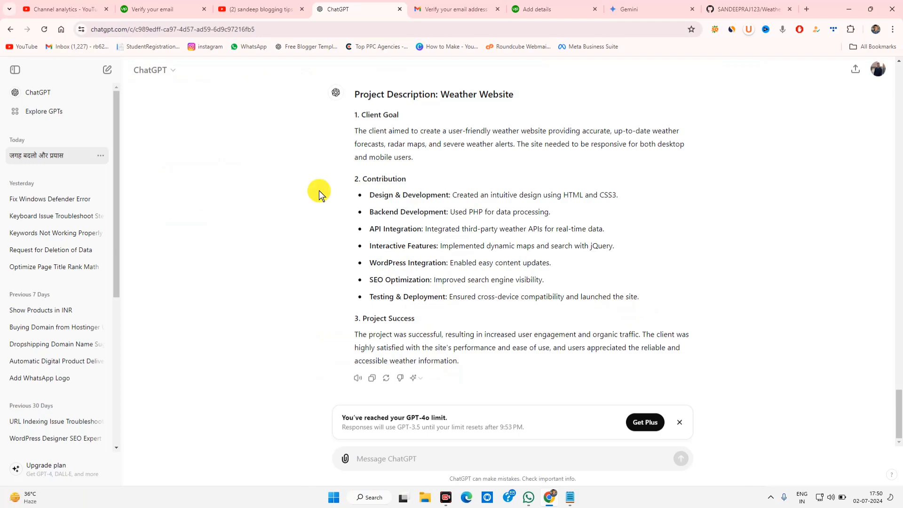
{"action": "left_click_drag", "start_coordinate": [320, 191], "coordinate": [340, 198]}
{"action": "left_click", "coordinate": [490, 291]}
{"action": "left_click_drag", "start_coordinate": [468, 362], "coordinate": [414, 156]}
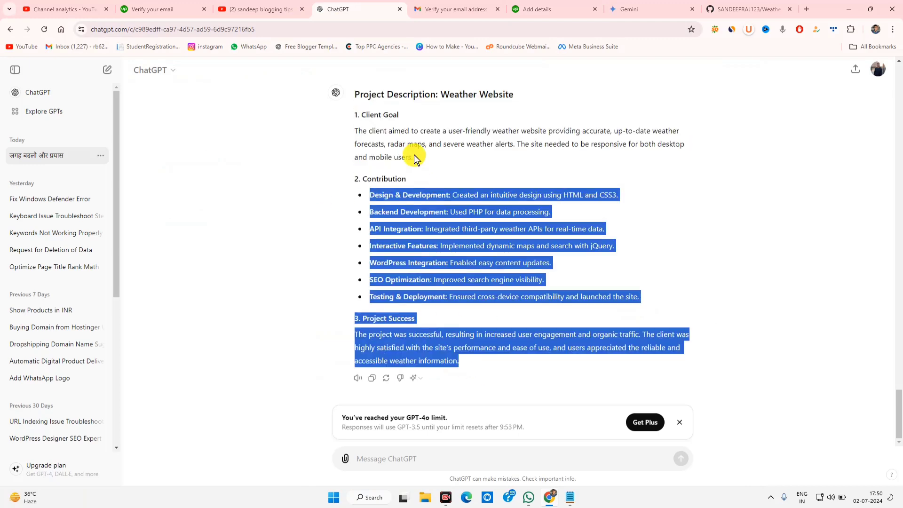
{"action": "left_click_drag", "start_coordinate": [415, 156], "coordinate": [408, 121]}
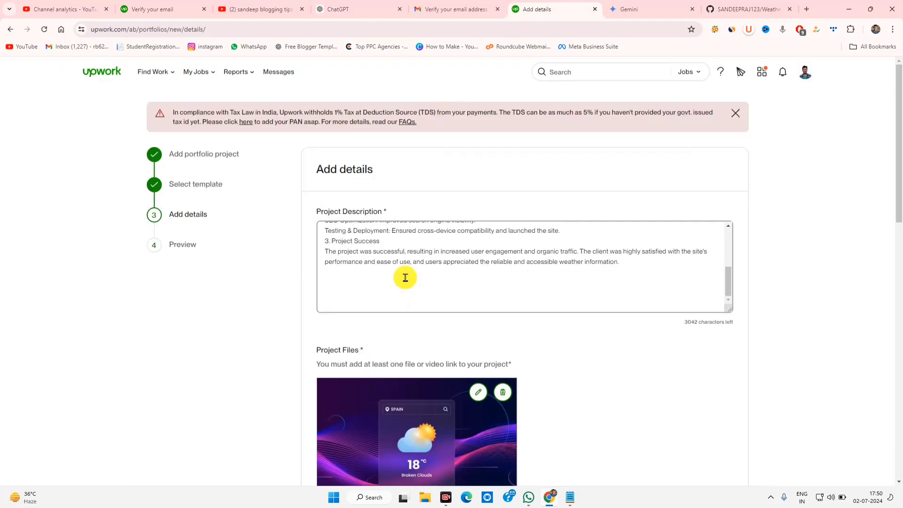
Remove the blank lines from the project description and join each section heading to its text with a dash
{"action": "key", "text": "BackSpace"}
{"action": "key", "text": "BackSpace"}
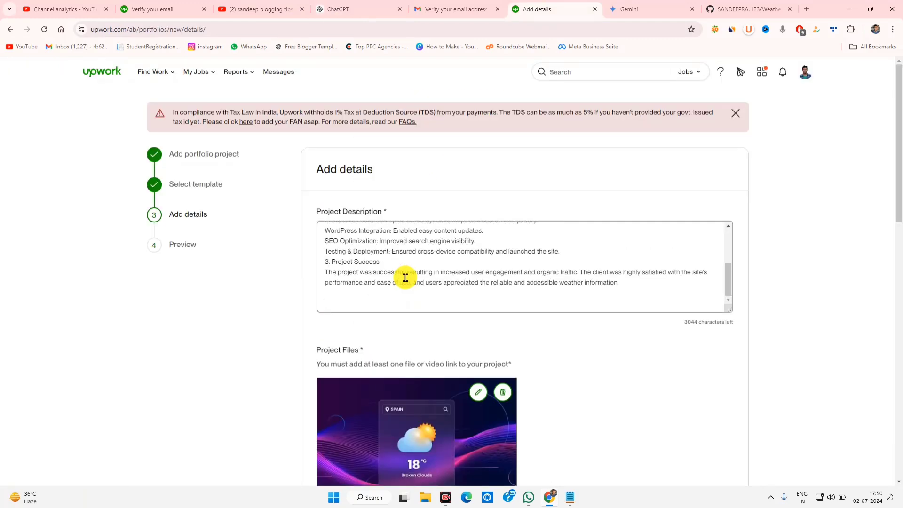
{"action": "key", "text": "BackSpace"}
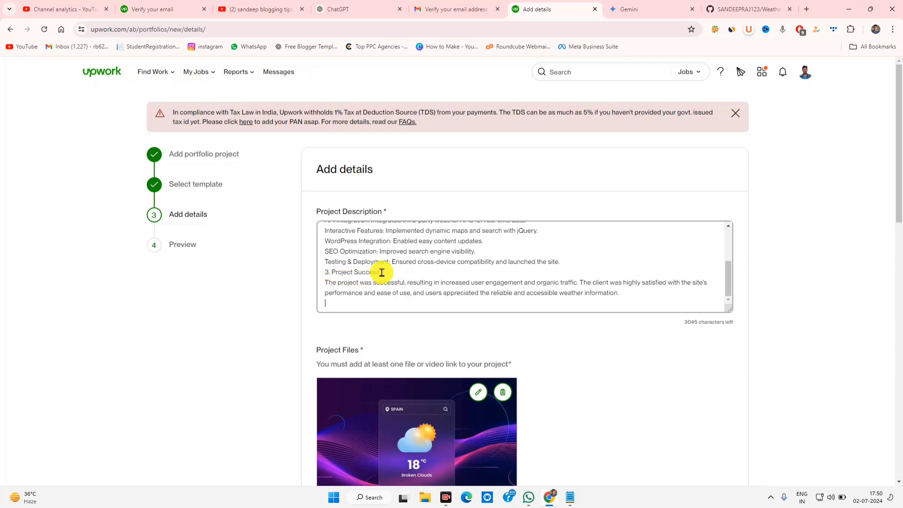
{"action": "scroll", "coordinate": [391, 277], "scroll_direction": "up", "scroll_amount": 5}
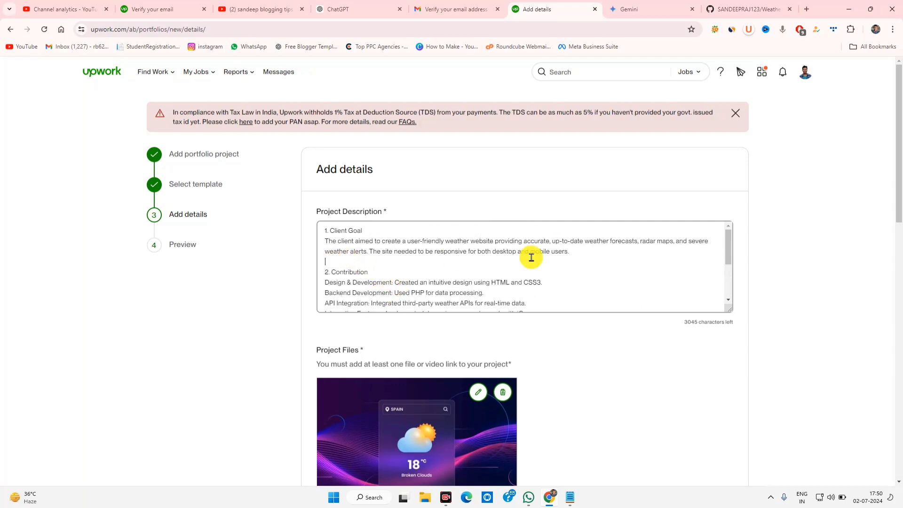
{"action": "key", "text": "BackSpace"}
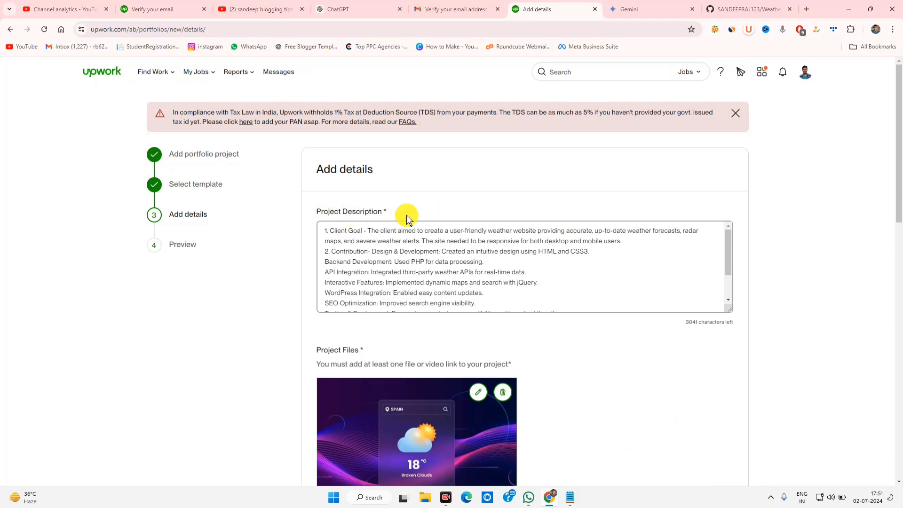
Add the suggested skills Artificial Intelligence, AI Chatbot and Website to the portfolio project
{"action": "scroll", "coordinate": [784, 339], "scroll_direction": "down", "scroll_amount": 6}
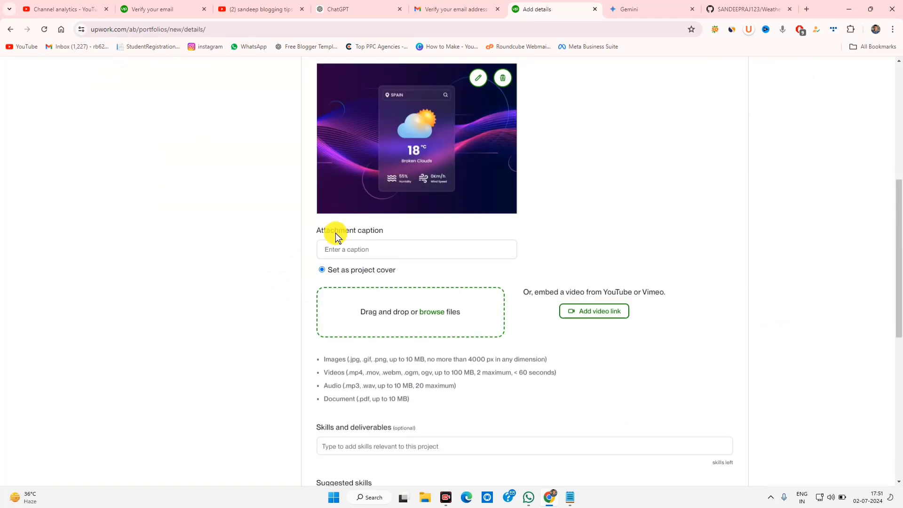
{"action": "scroll", "coordinate": [502, 435], "scroll_direction": "down", "scroll_amount": 3}
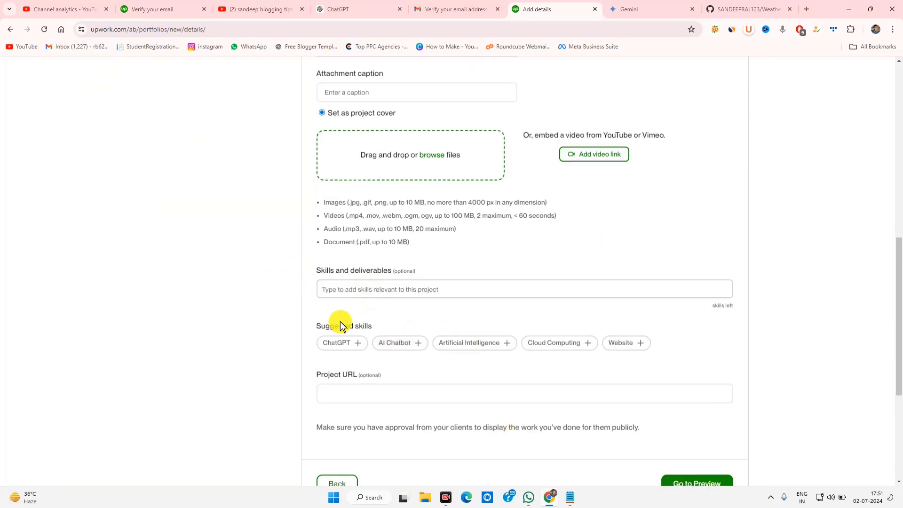
{"action": "left_click", "coordinate": [362, 289]}
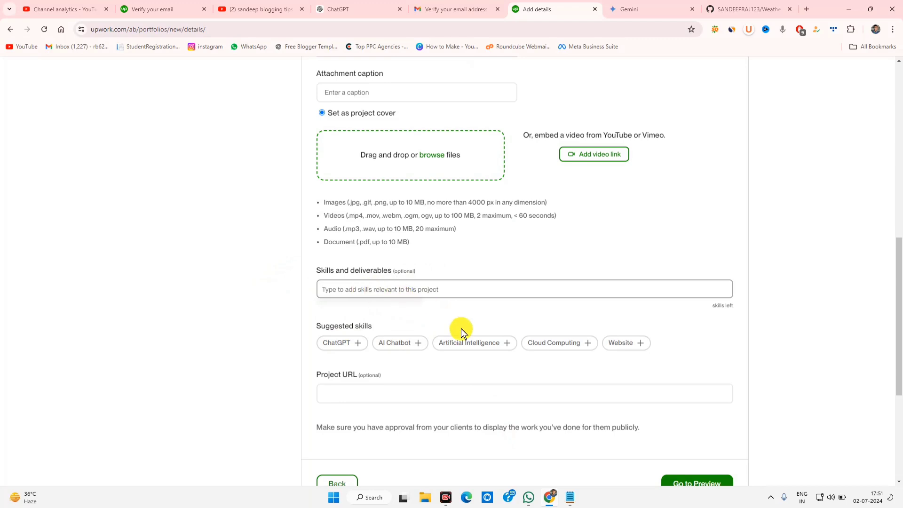
{"action": "left_click", "coordinate": [464, 340]}
{"action": "left_click", "coordinate": [405, 343]}
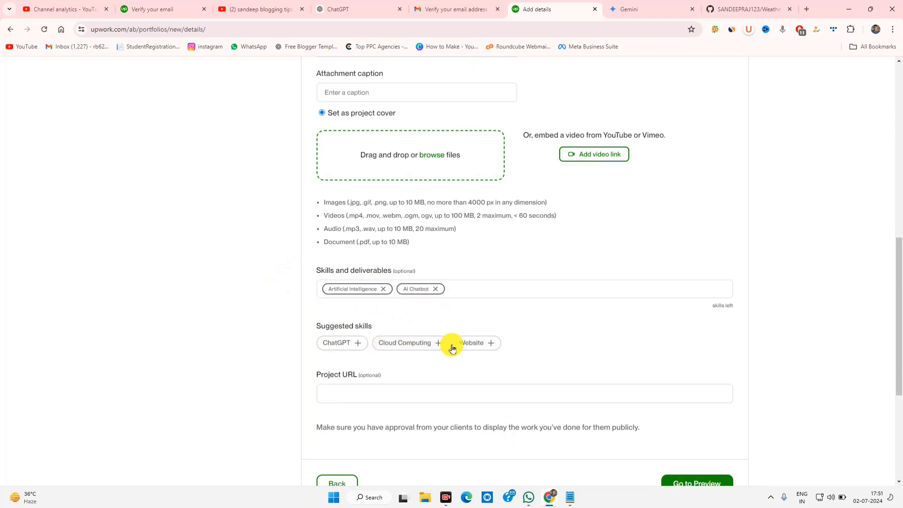
{"action": "left_click", "coordinate": [452, 348]}
Leave the project URL empty, review the portfolio project's preview and publish it
{"action": "scroll", "coordinate": [541, 329], "scroll_direction": "down", "scroll_amount": 5}
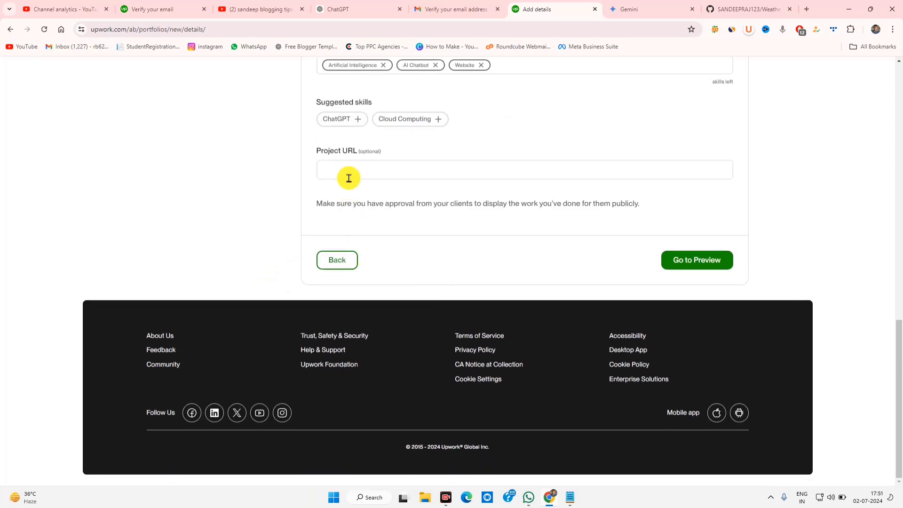
{"action": "left_click", "coordinate": [708, 259]}
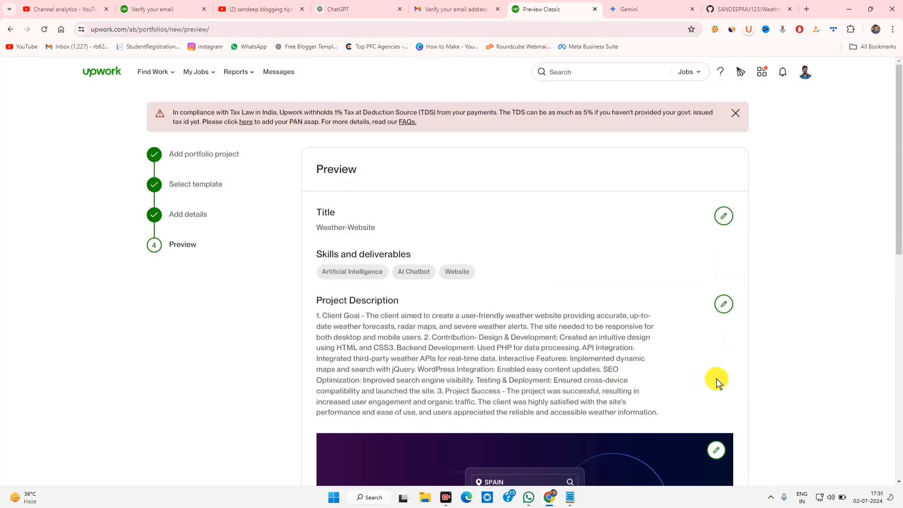
{"action": "scroll", "coordinate": [483, 381], "scroll_direction": "down", "scroll_amount": 3}
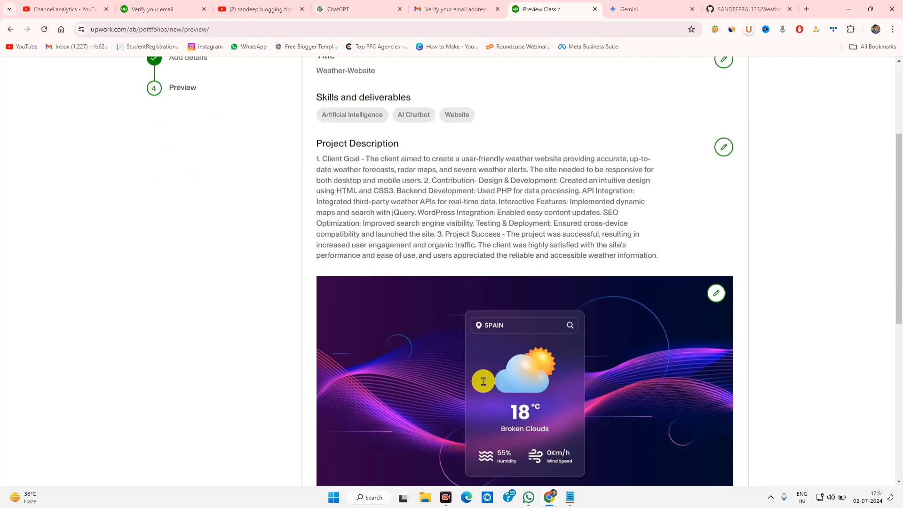
{"action": "scroll", "coordinate": [483, 381], "scroll_direction": "down", "scroll_amount": 6}
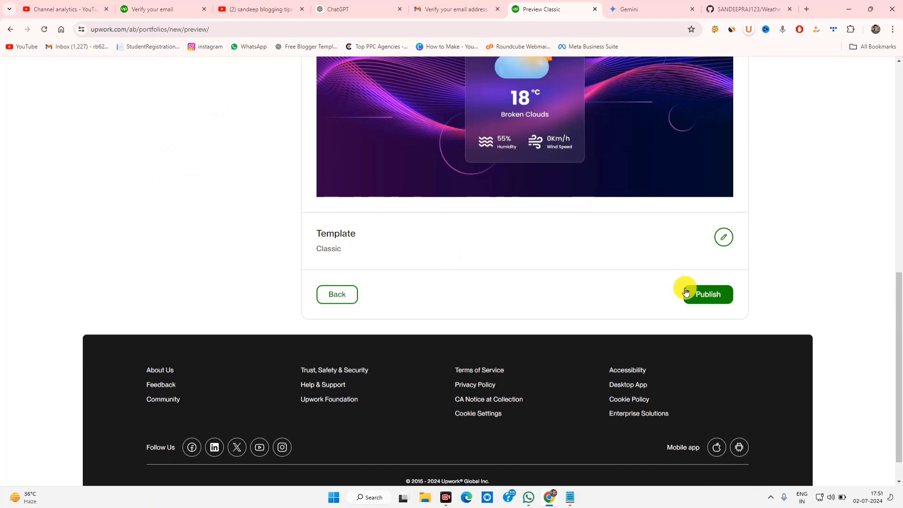
{"action": "left_click", "coordinate": [687, 293]}
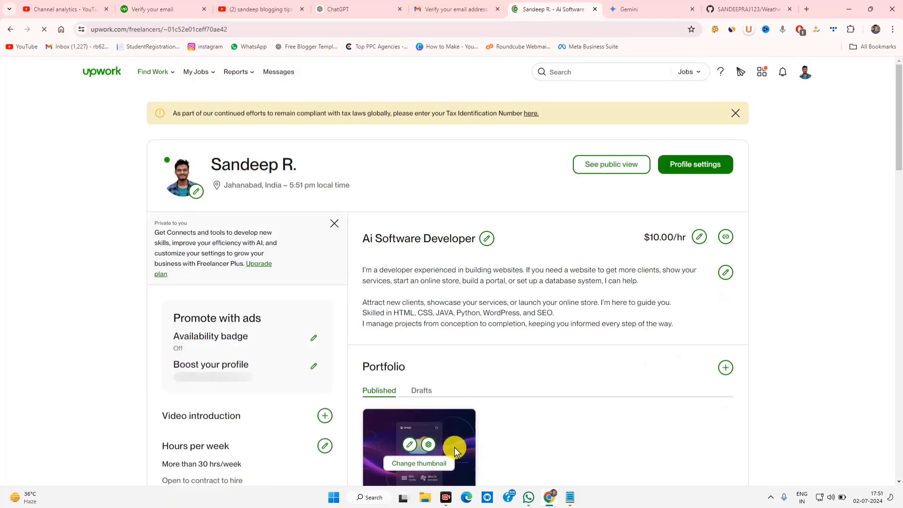
Examine the freelancer profile page, including the portfolio, work history, skills, education, linked accounts and testimonials sections
{"action": "scroll", "coordinate": [403, 424], "scroll_direction": "down", "scroll_amount": 3}
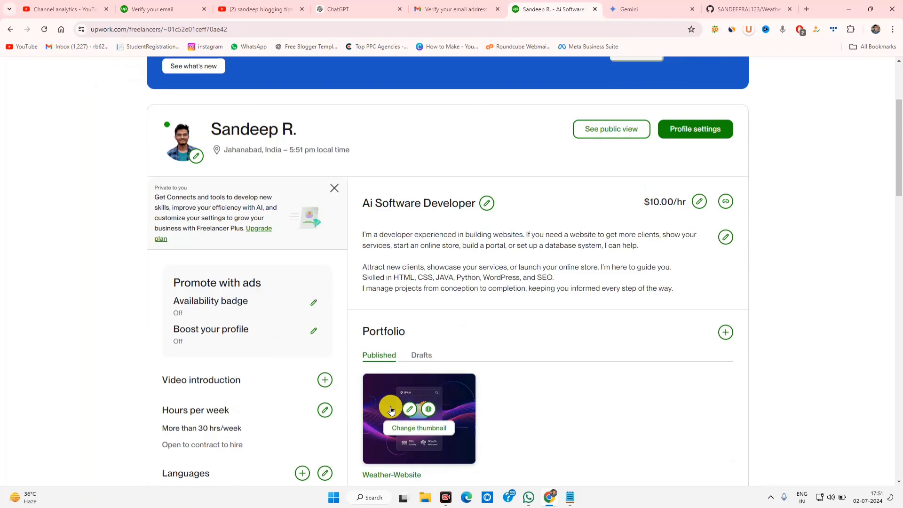
{"action": "scroll", "coordinate": [357, 385], "scroll_direction": "up", "scroll_amount": 3}
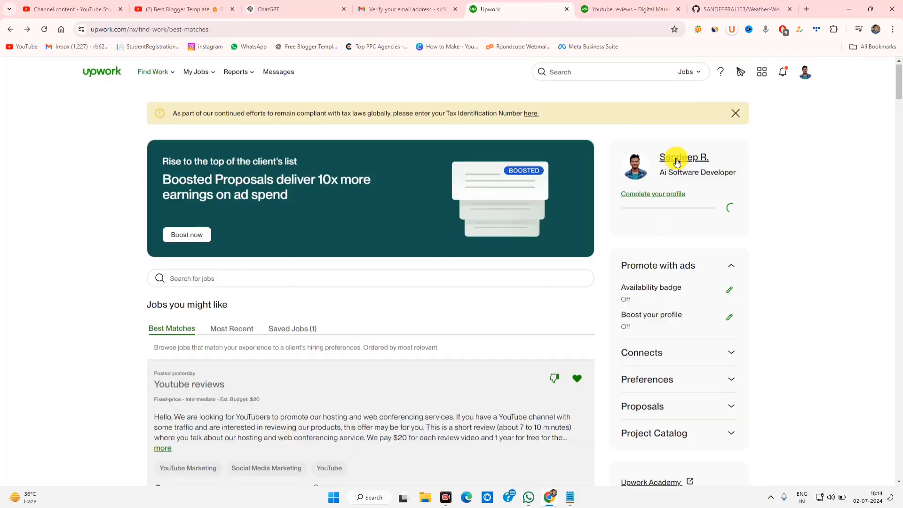
{"action": "left_click", "coordinate": [676, 162]}
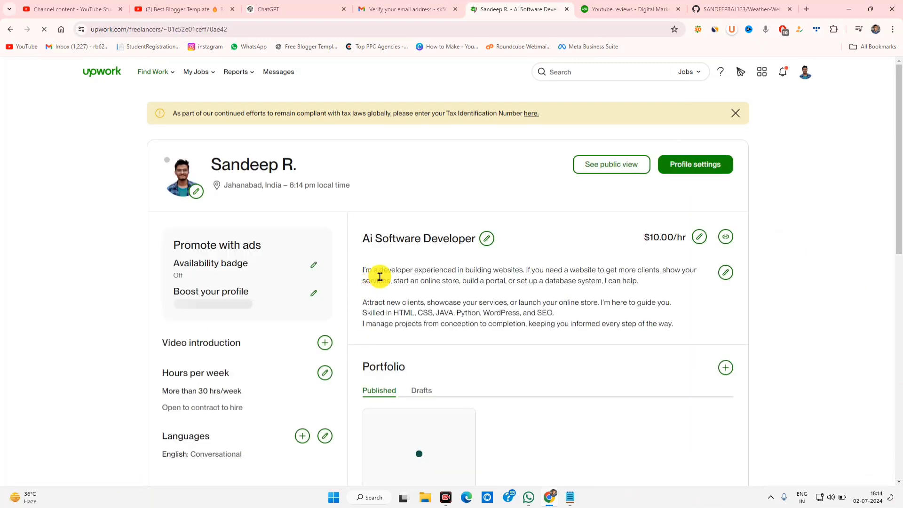
{"action": "scroll", "coordinate": [465, 327], "scroll_direction": "down", "scroll_amount": 7}
{"action": "scroll", "coordinate": [540, 371], "scroll_direction": "up", "scroll_amount": 3}
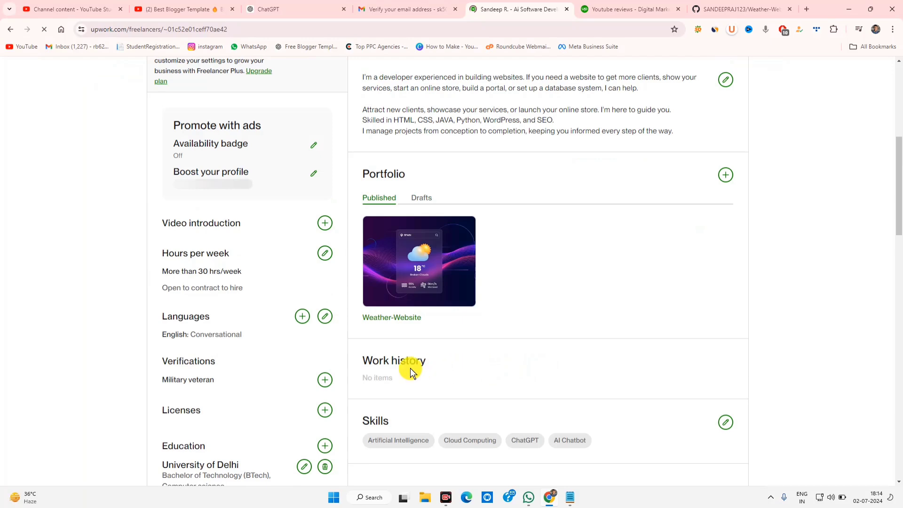
{"action": "scroll", "coordinate": [278, 380], "scroll_direction": "down", "scroll_amount": 5}
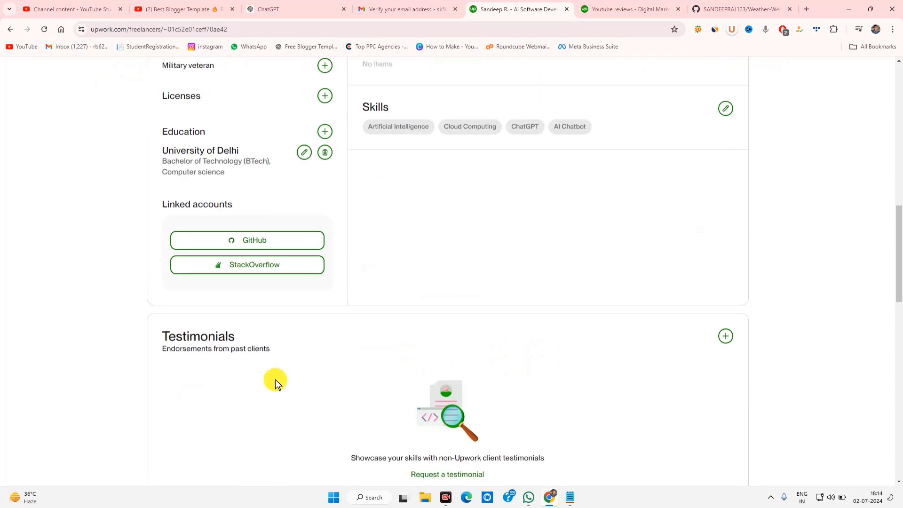
{"action": "scroll", "coordinate": [276, 382], "scroll_direction": "up", "scroll_amount": 5}
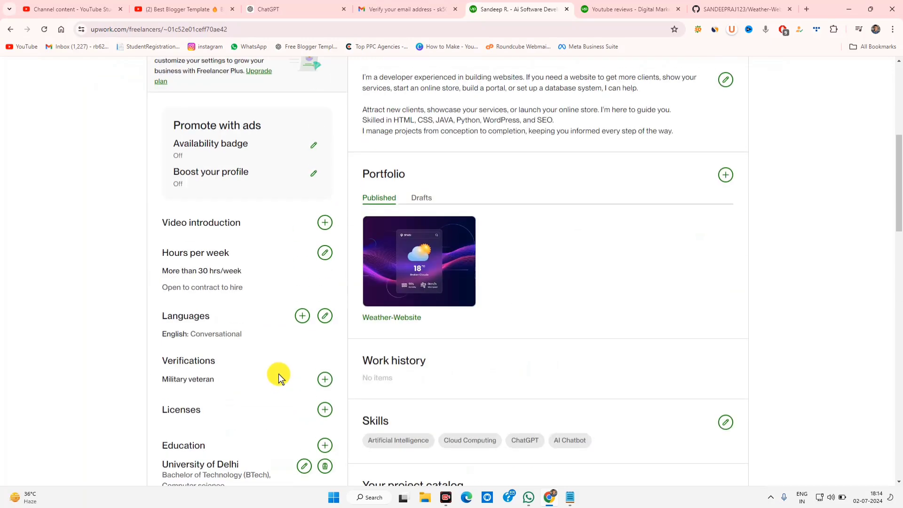
{"action": "scroll", "coordinate": [278, 379], "scroll_direction": "down", "scroll_amount": 5}
{"action": "scroll", "coordinate": [371, 354], "scroll_direction": "up", "scroll_amount": 5}
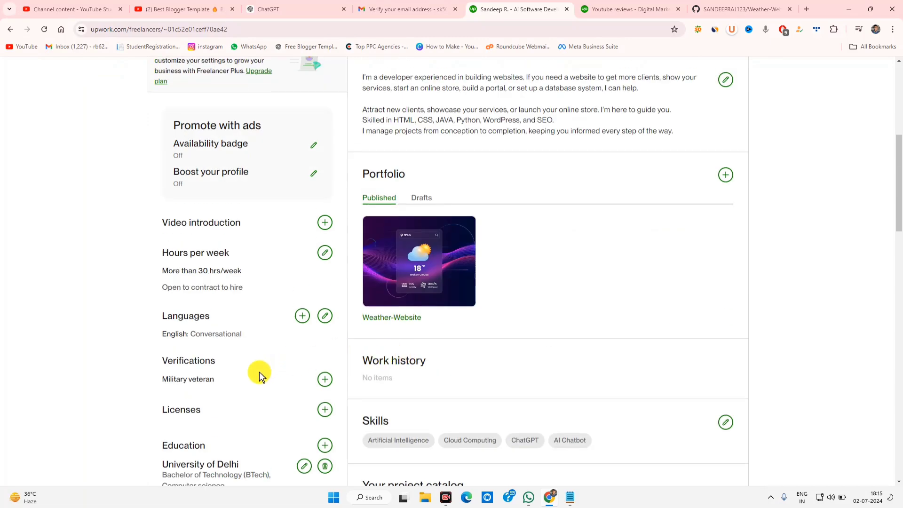
{"action": "scroll", "coordinate": [260, 375], "scroll_direction": "up", "scroll_amount": 3}
{"action": "scroll", "coordinate": [260, 375], "scroll_direction": "down", "scroll_amount": 3}
{"action": "scroll", "coordinate": [259, 375], "scroll_direction": "down", "scroll_amount": 3}
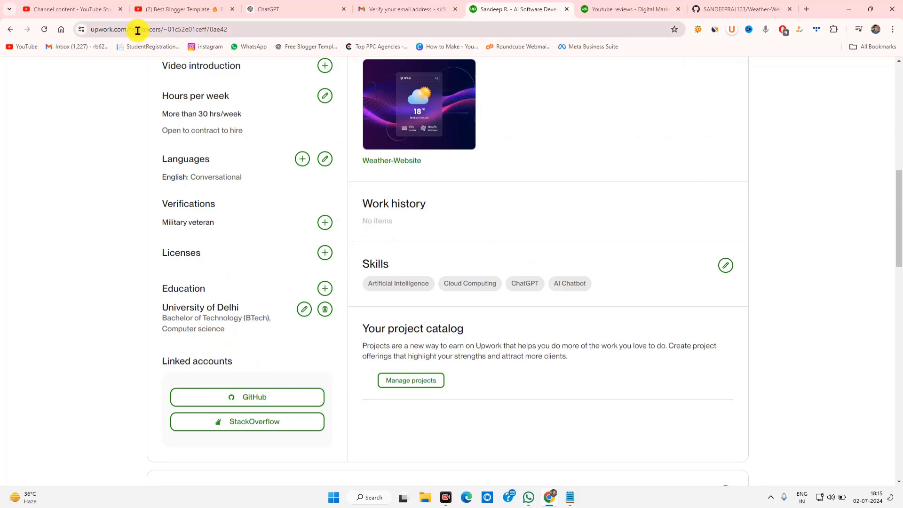
Start a manual entry in the profile's Certifications section and choose Digital Marketing Pro as the certificate
{"action": "scroll", "coordinate": [423, 377], "scroll_direction": "down", "scroll_amount": 6}
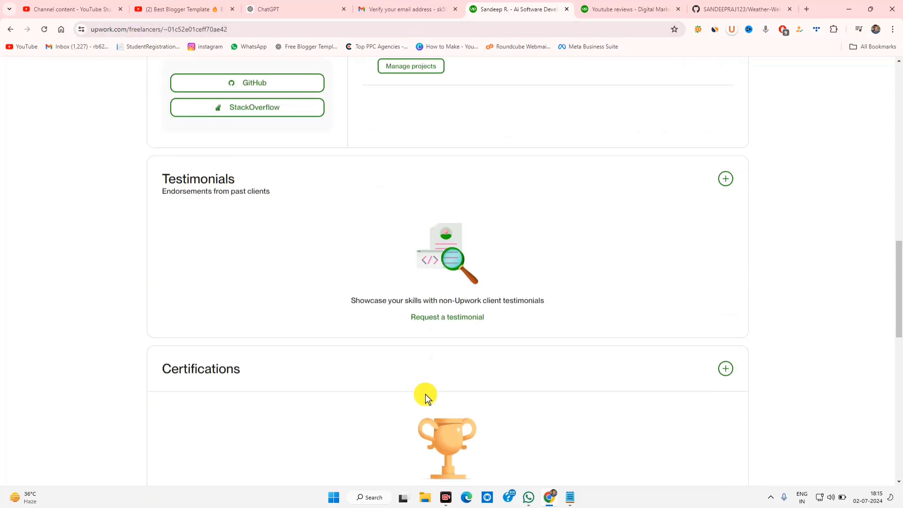
{"action": "scroll", "coordinate": [262, 275], "scroll_direction": "down", "scroll_amount": 3}
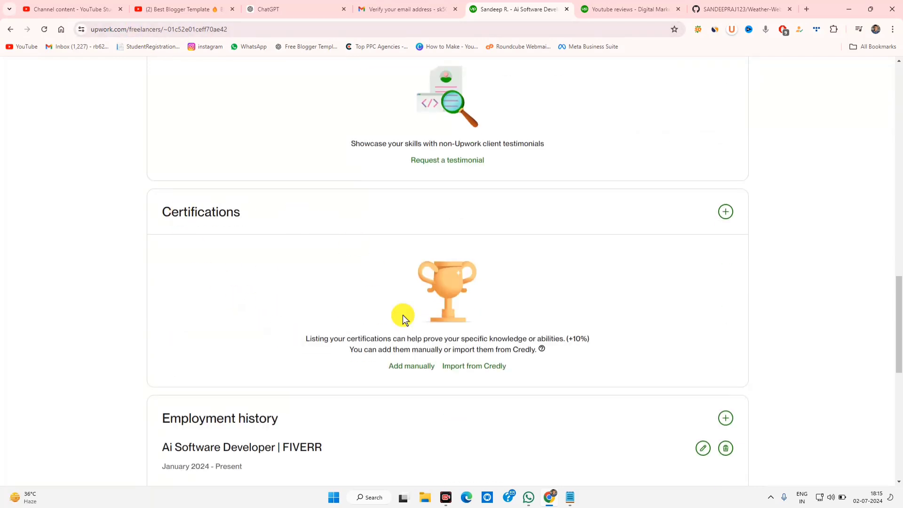
{"action": "left_click", "coordinate": [413, 367]}
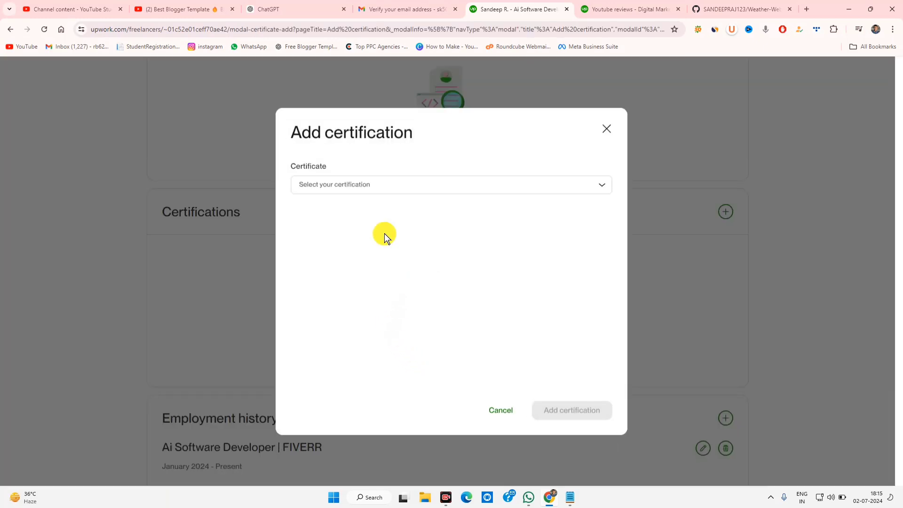
{"action": "left_click", "coordinate": [376, 188]}
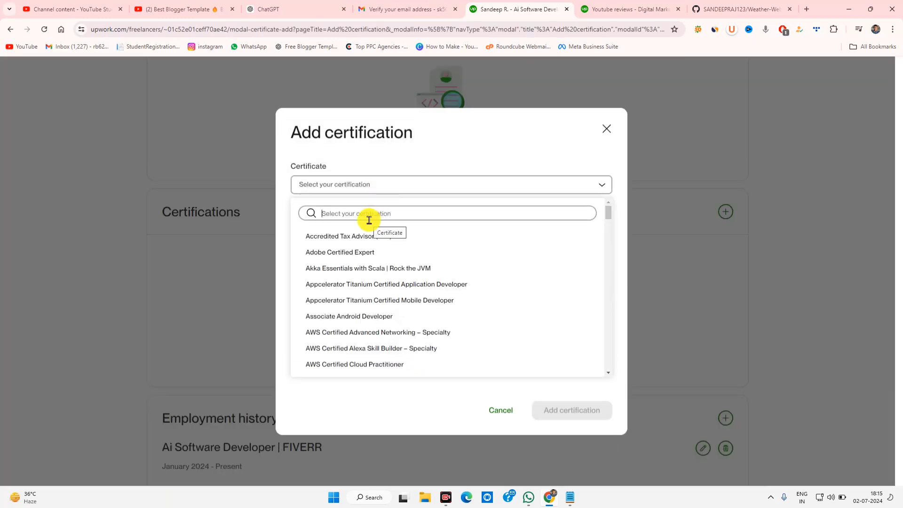
{"action": "type", "text": "di"}
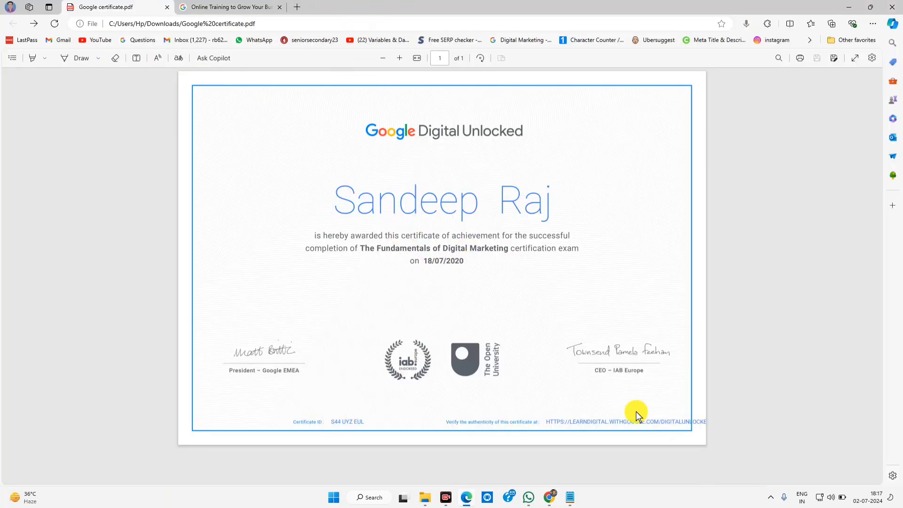
Check the award date on the Google certificate PDF and set the certification's issue date to 07/18/2020
{"action": "left_click", "coordinate": [549, 497]}
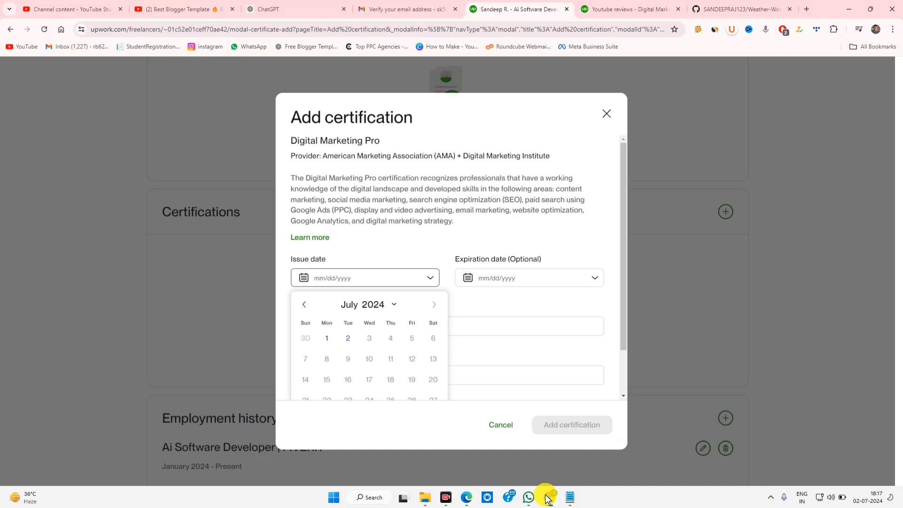
{"action": "mouse_move", "coordinate": [537, 492]}
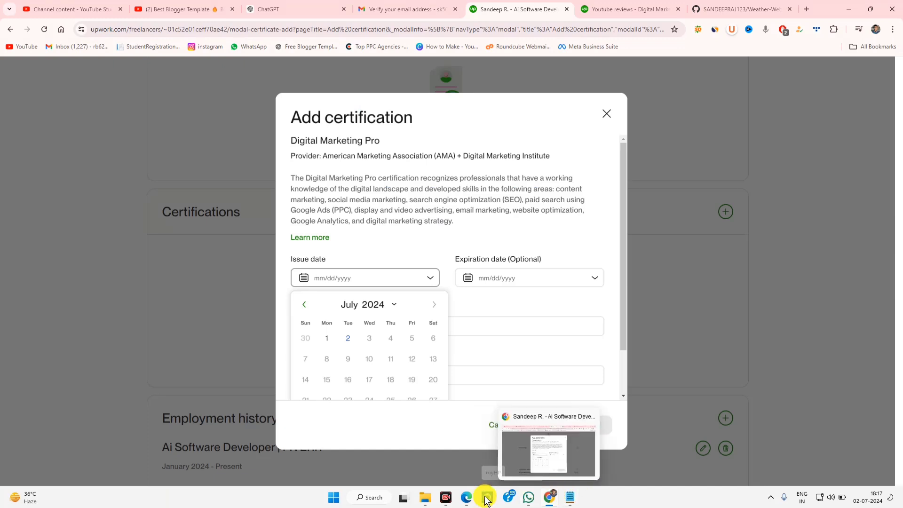
{"action": "left_click", "coordinate": [467, 497]}
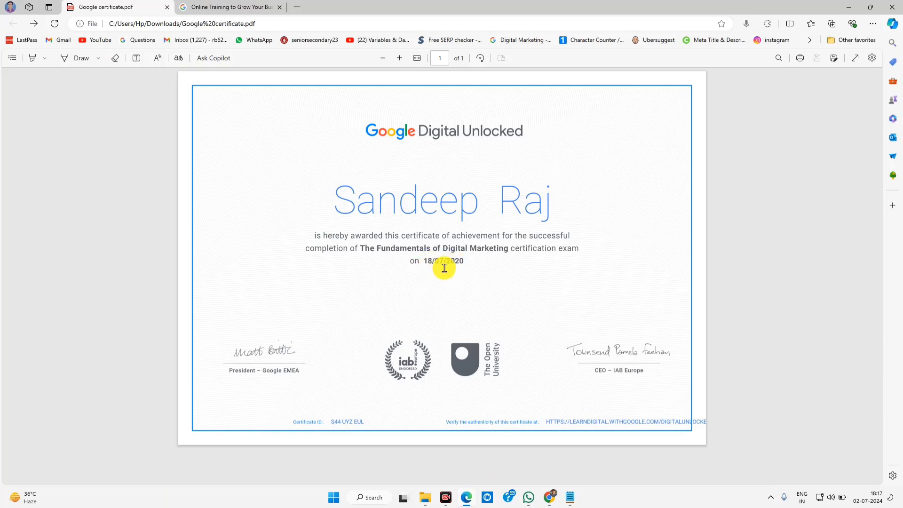
{"action": "left_click", "coordinate": [549, 497]}
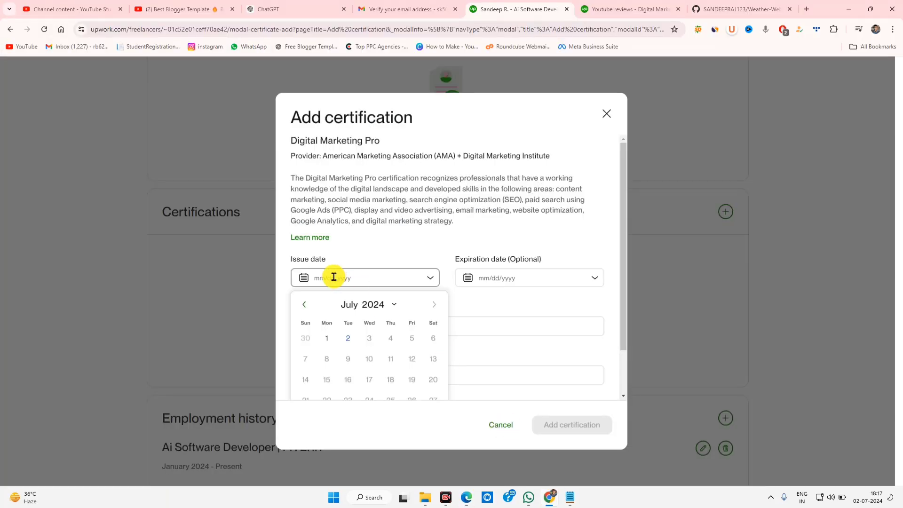
{"action": "type", "text": "07/18/2020"}
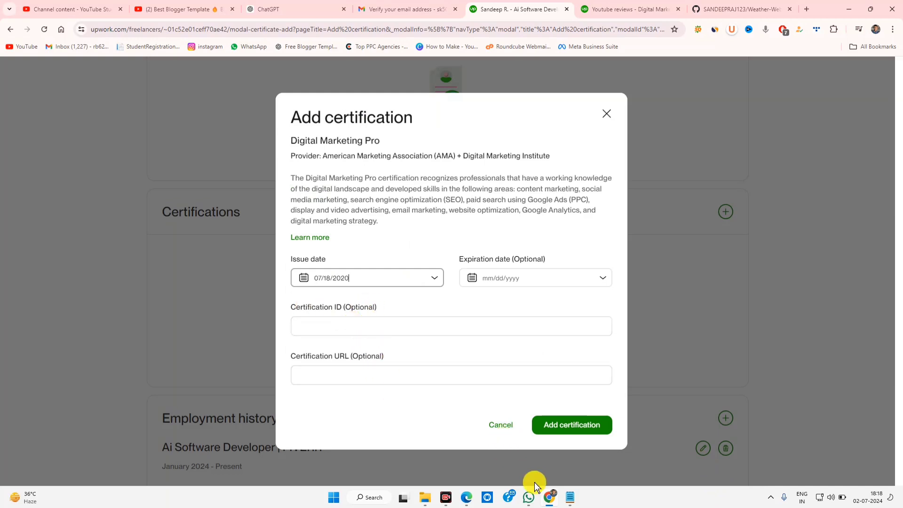
Copy the certificate's ID from the PDF into the optional Certification ID and add the certification to the profile
{"action": "left_click", "coordinate": [470, 500]}
{"action": "key", "text": "alt+Tab"}
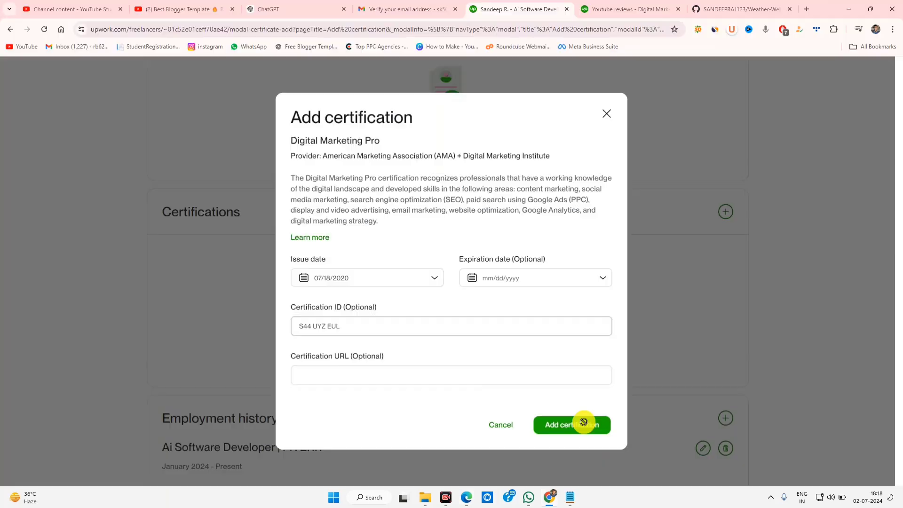
{"action": "left_click", "coordinate": [582, 423]}
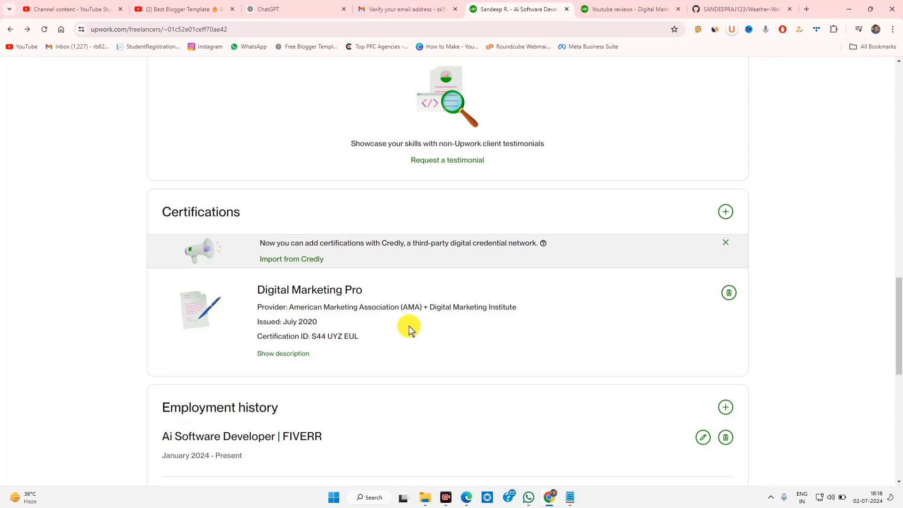
{"action": "scroll", "coordinate": [410, 326], "scroll_direction": "up", "scroll_amount": 10}
{"action": "scroll", "coordinate": [416, 329], "scroll_direction": "up", "scroll_amount": 8}
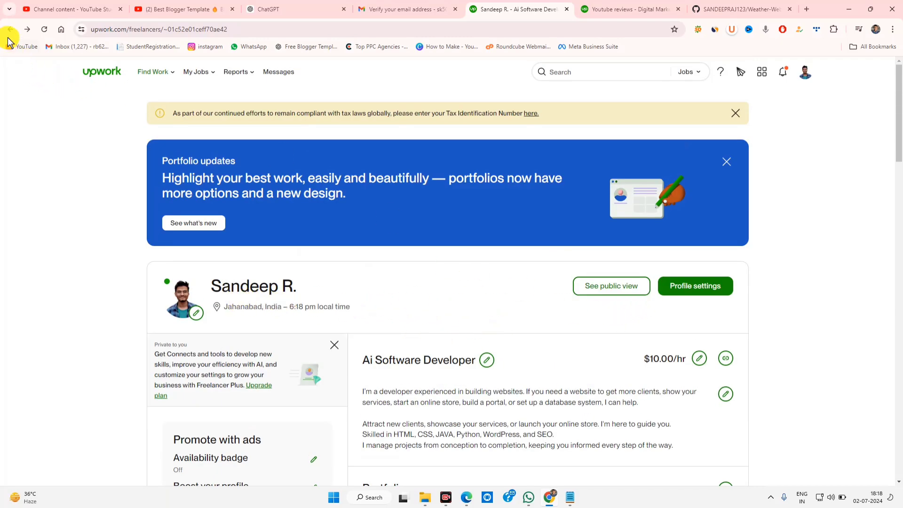
{"action": "left_click", "coordinate": [9, 32]}
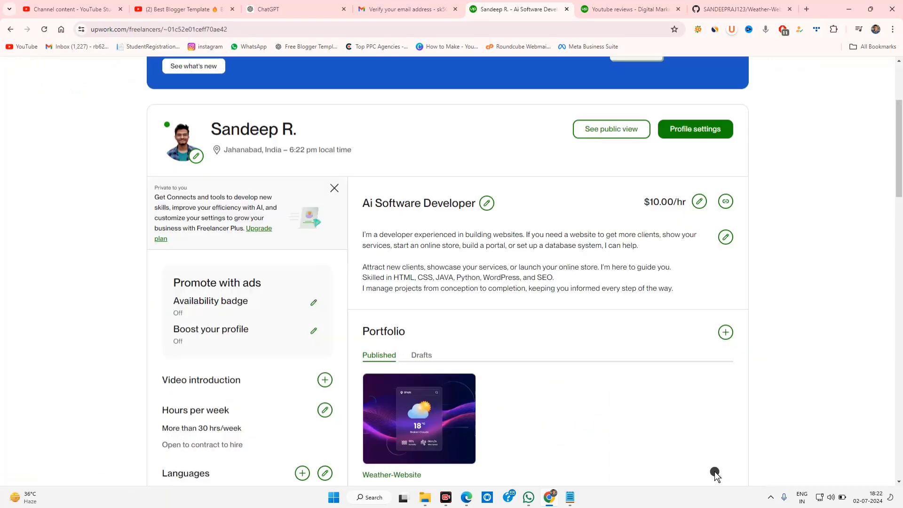
Fill in a new Other experiences entry with subject PROJECT SEO and a description covering keyword research, on-page optimization and content strategy
{"action": "scroll", "coordinate": [544, 357], "scroll_direction": "down", "scroll_amount": 15}
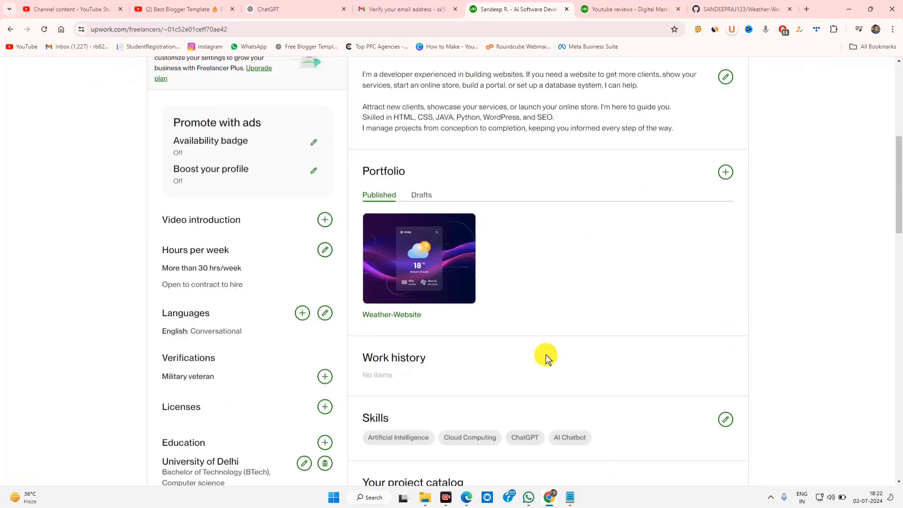
{"action": "scroll", "coordinate": [480, 334], "scroll_direction": "down", "scroll_amount": 10}
{"action": "scroll", "coordinate": [325, 269], "scroll_direction": "up", "scroll_amount": 3}
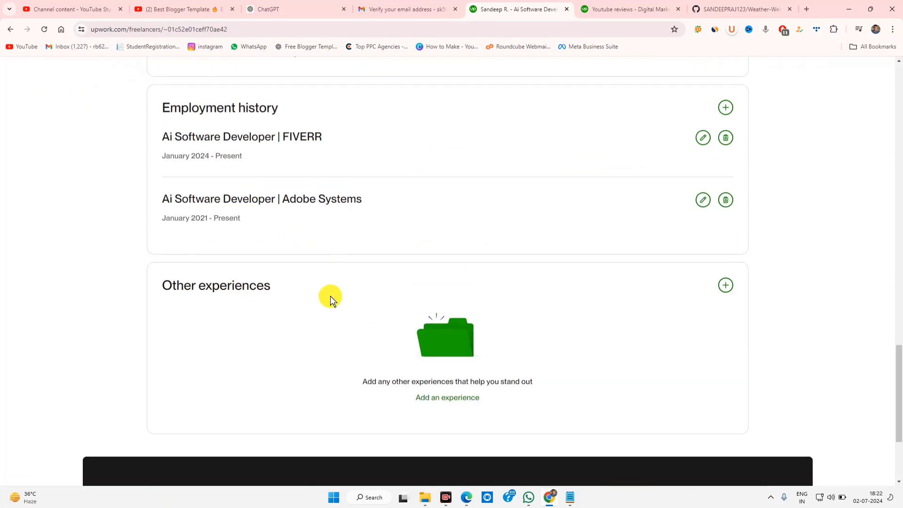
{"action": "left_click", "coordinate": [446, 399]}
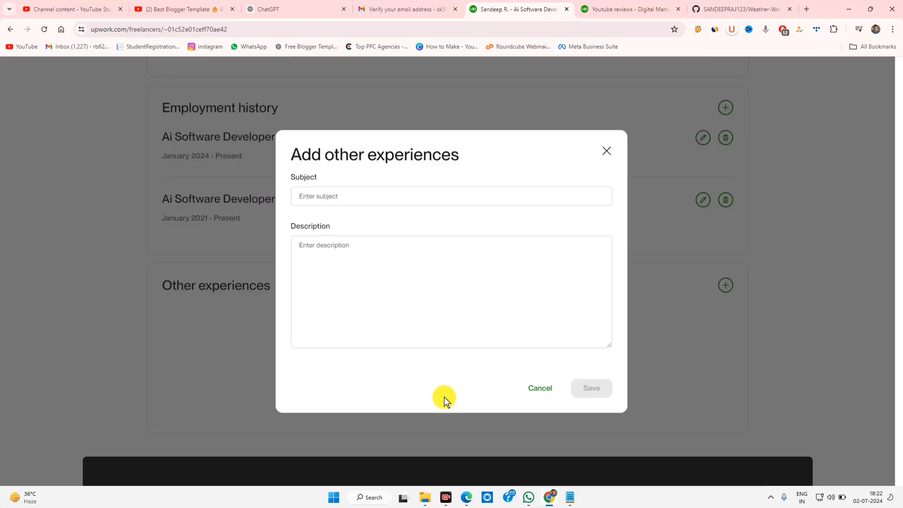
{"action": "left_click", "coordinate": [394, 191]}
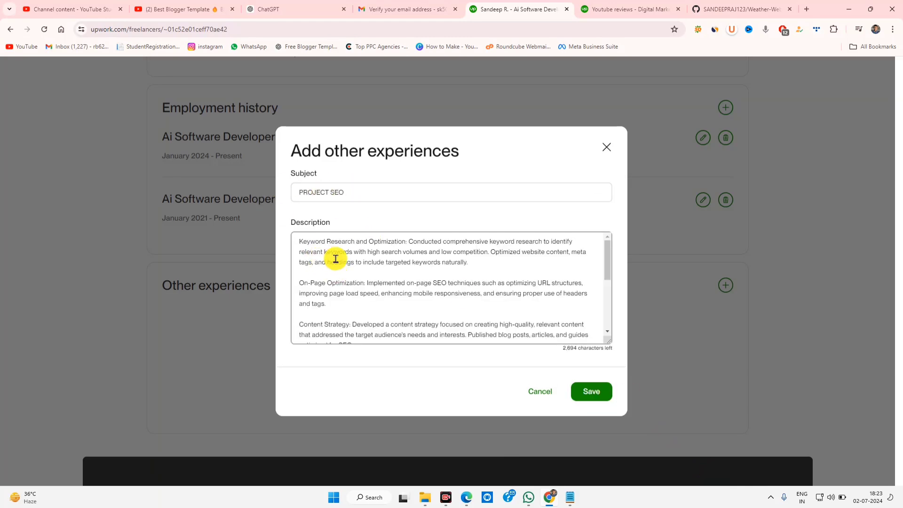
Review the full PROJECT SEO description and save the experience to the profile
{"action": "scroll", "coordinate": [394, 300], "scroll_direction": "down", "scroll_amount": 3}
{"action": "scroll", "coordinate": [394, 301], "scroll_direction": "up", "scroll_amount": 3}
{"action": "scroll", "coordinate": [394, 302], "scroll_direction": "down", "scroll_amount": 3}
{"action": "scroll", "coordinate": [395, 301], "scroll_direction": "up", "scroll_amount": 3}
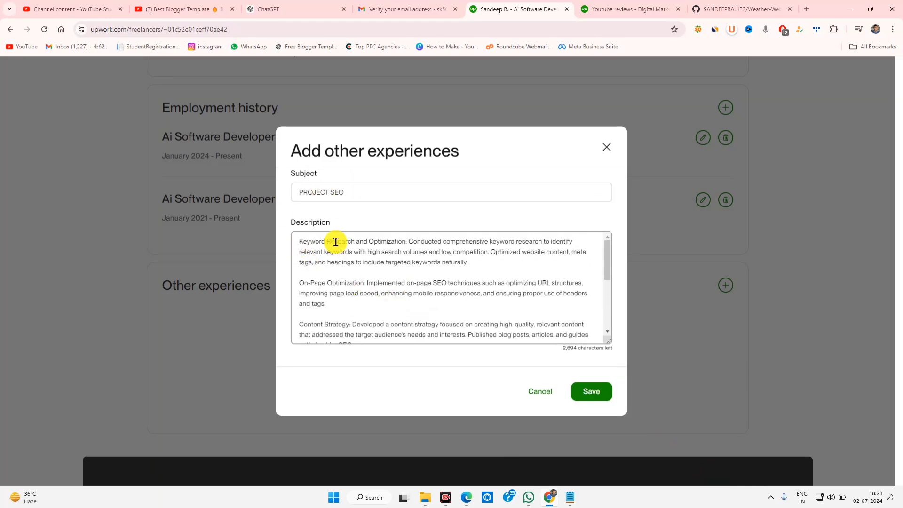
{"action": "left_click", "coordinate": [598, 398]}
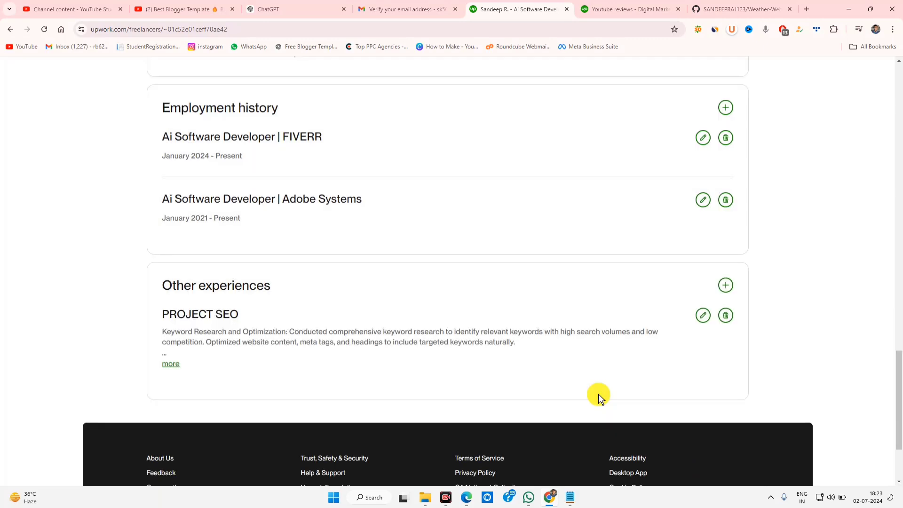
Leave the profile for the Find Work page and look through the job postings under Best Matches
{"action": "scroll", "coordinate": [476, 309], "scroll_direction": "up", "scroll_amount": 10}
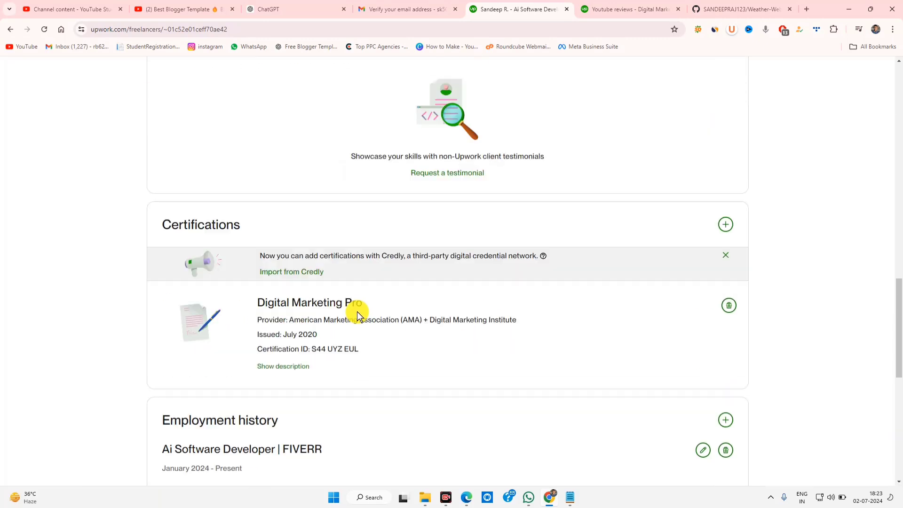
{"action": "left_click", "coordinate": [15, 30]}
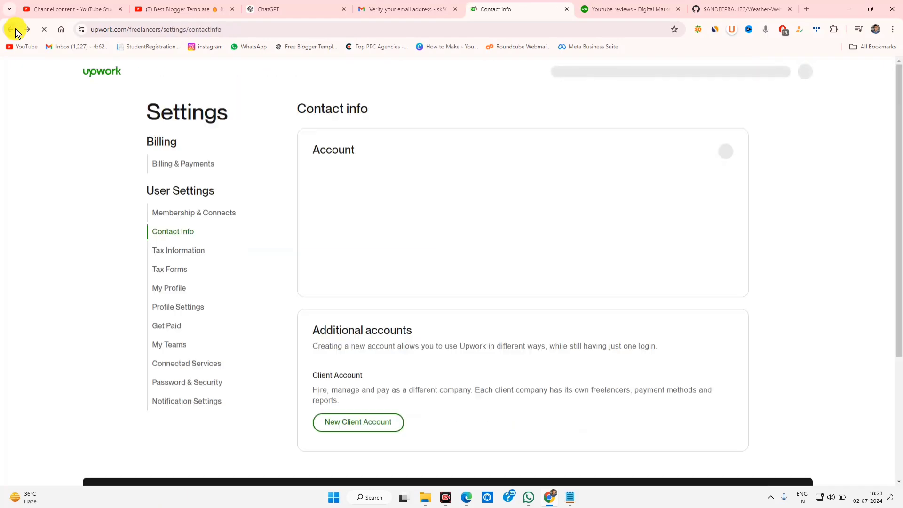
{"action": "left_click", "coordinate": [16, 31]}
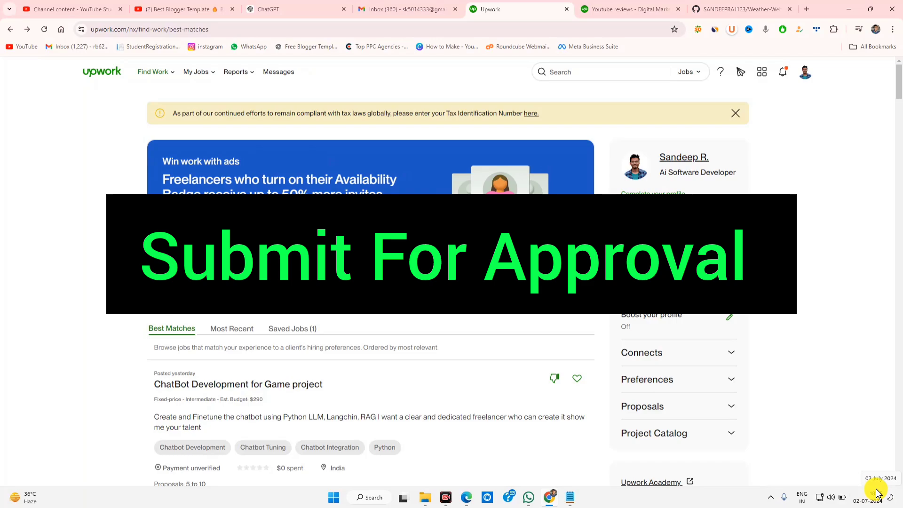
{"action": "scroll", "coordinate": [328, 316], "scroll_direction": "down", "scroll_amount": 10}
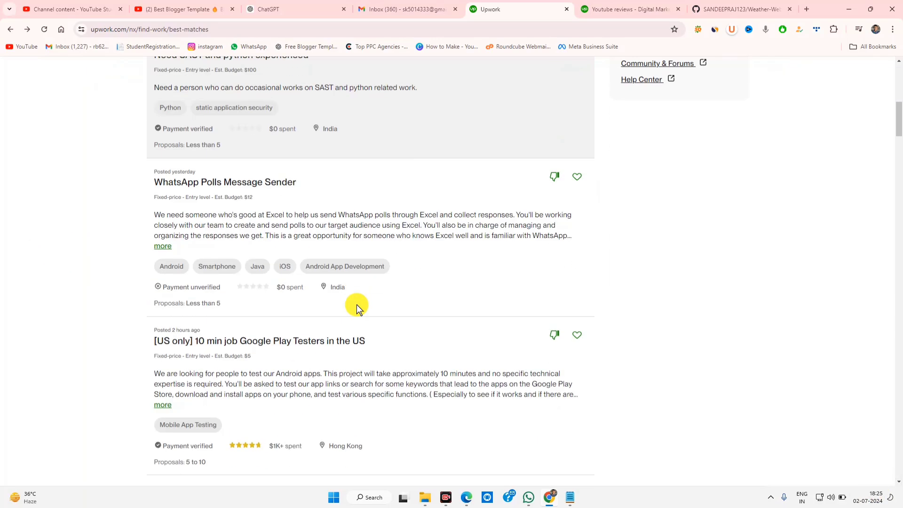
{"action": "scroll", "coordinate": [357, 307], "scroll_direction": "up", "scroll_amount": 7}
{"action": "scroll", "coordinate": [360, 321], "scroll_direction": "up", "scroll_amount": 3}
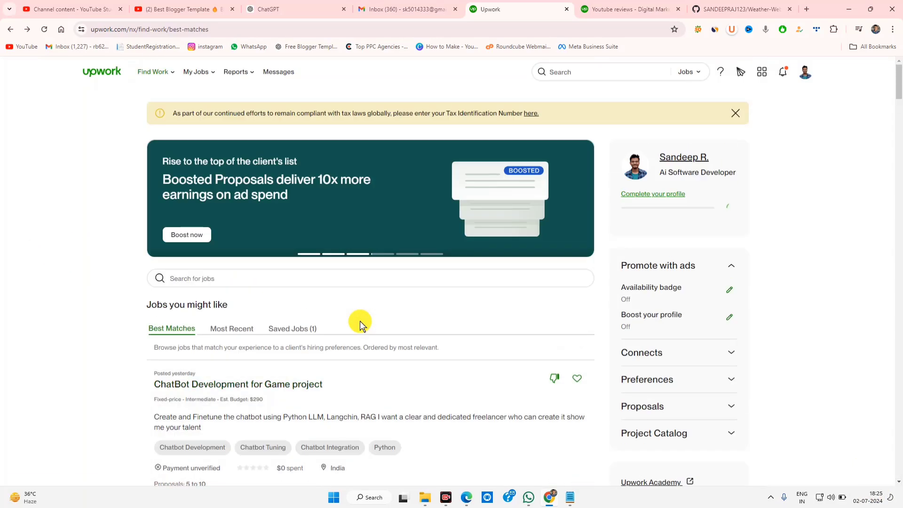